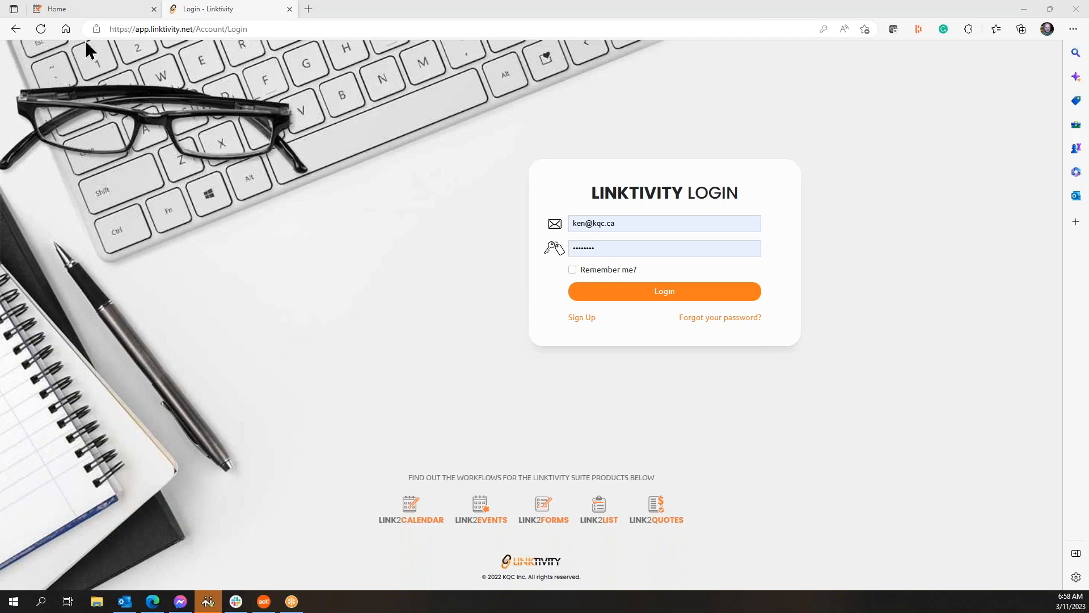
Step: Sign in to the Linktivity account from the login page after briefly viewing the Home tab
click(74, 10)
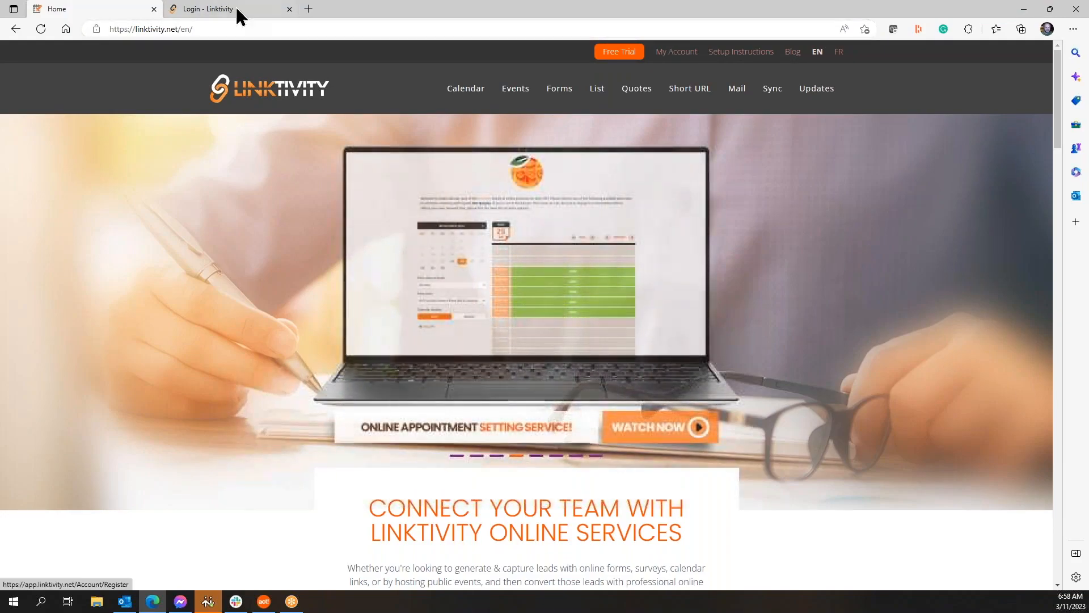
click(236, 6)
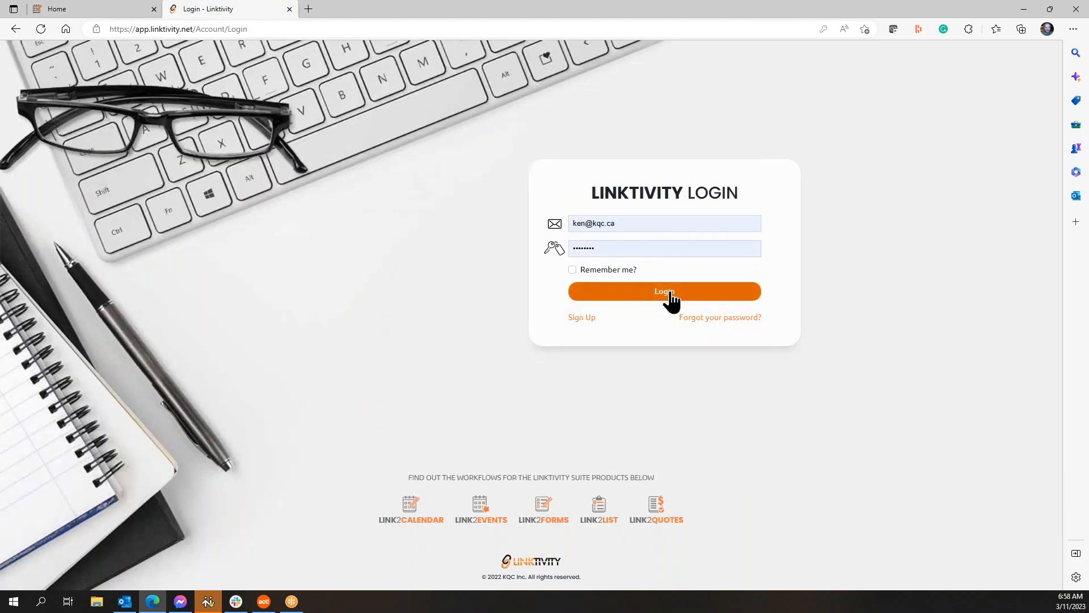
click(668, 300)
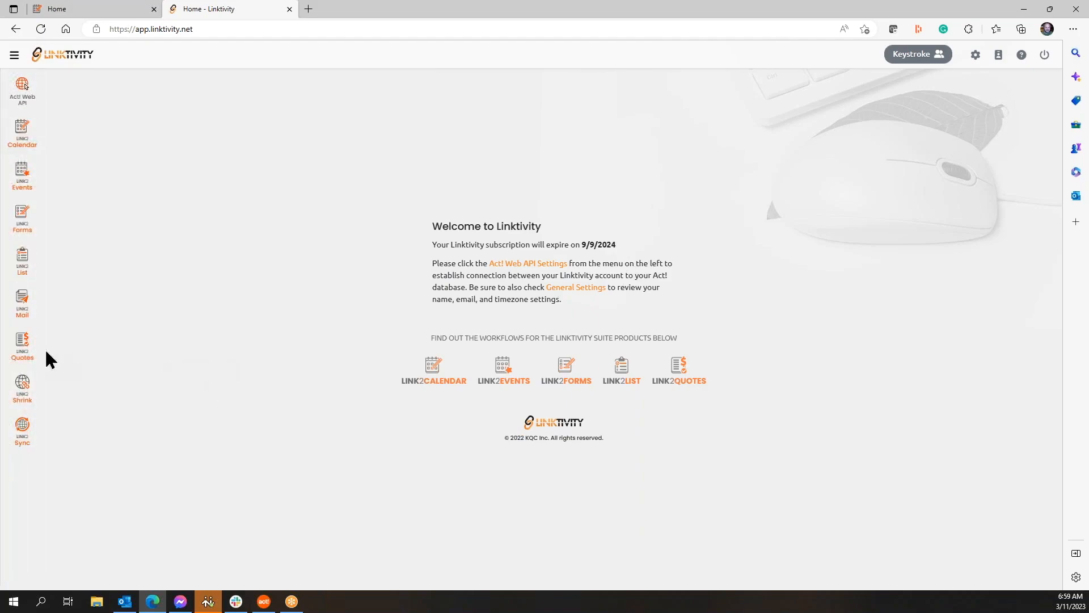
Step: Open Link2 Quotes from the sidebar to list the 13 open quotes
click(22, 344)
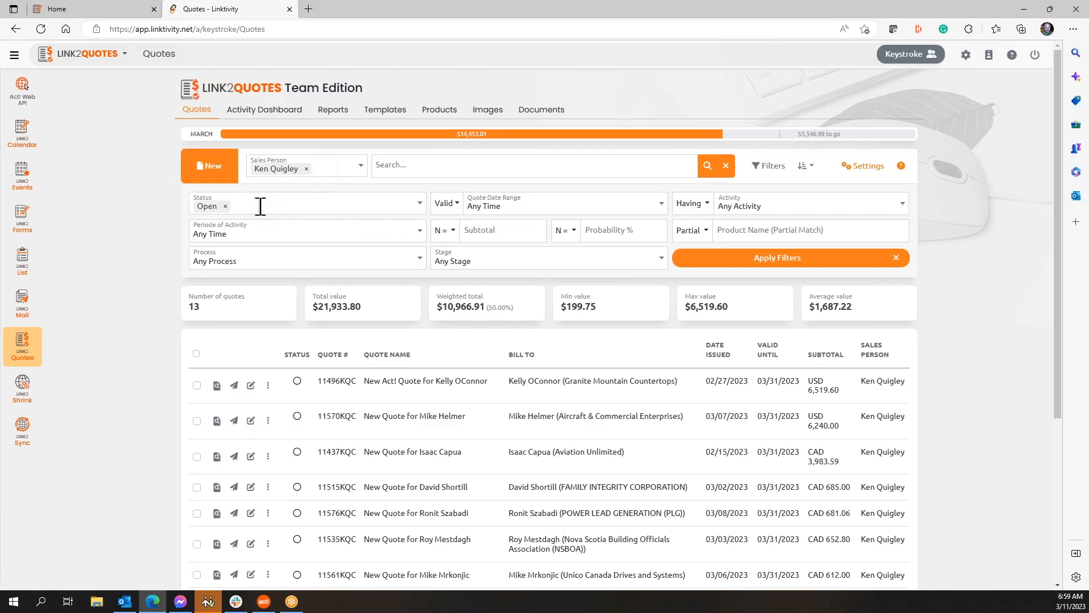
Step: Collapse the Filters panel and show the sort options for the quote list
click(751, 171)
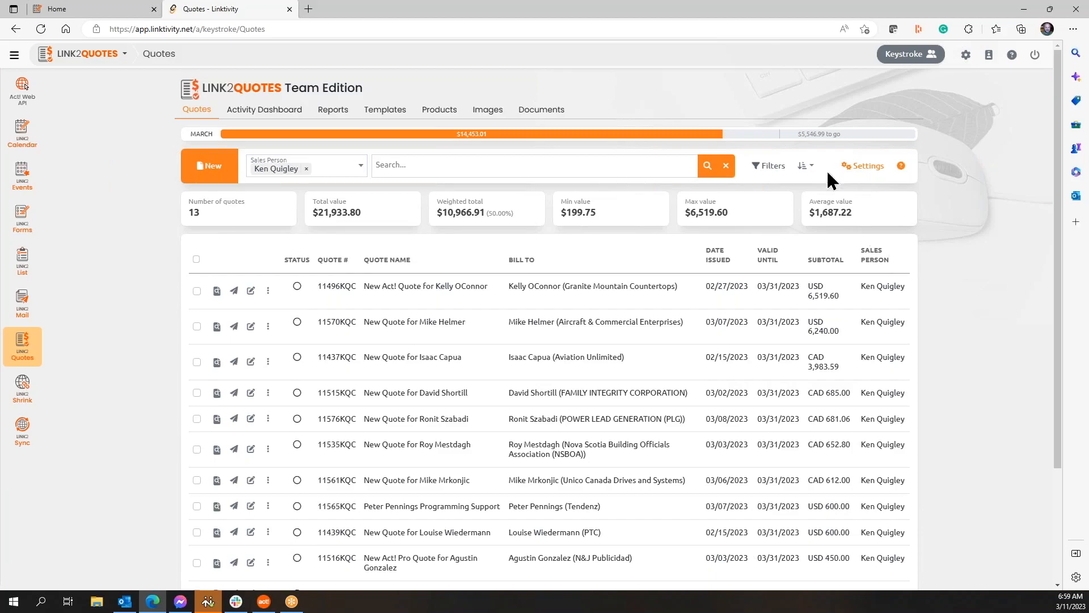
click(810, 165)
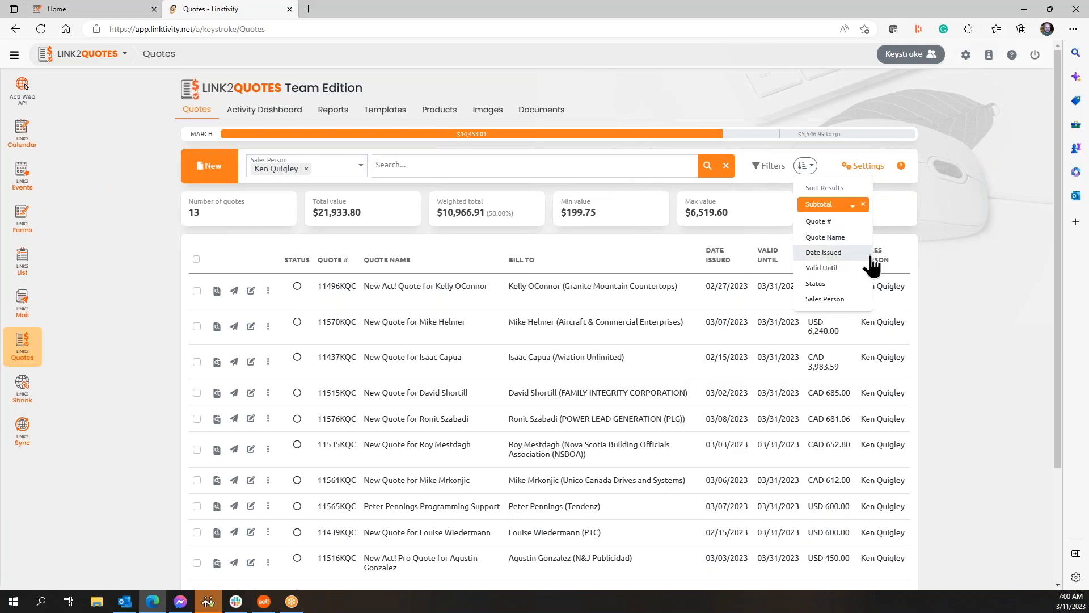
Step: Close the Sort Results dropdown without changing the order and start a new quote
click(969, 260)
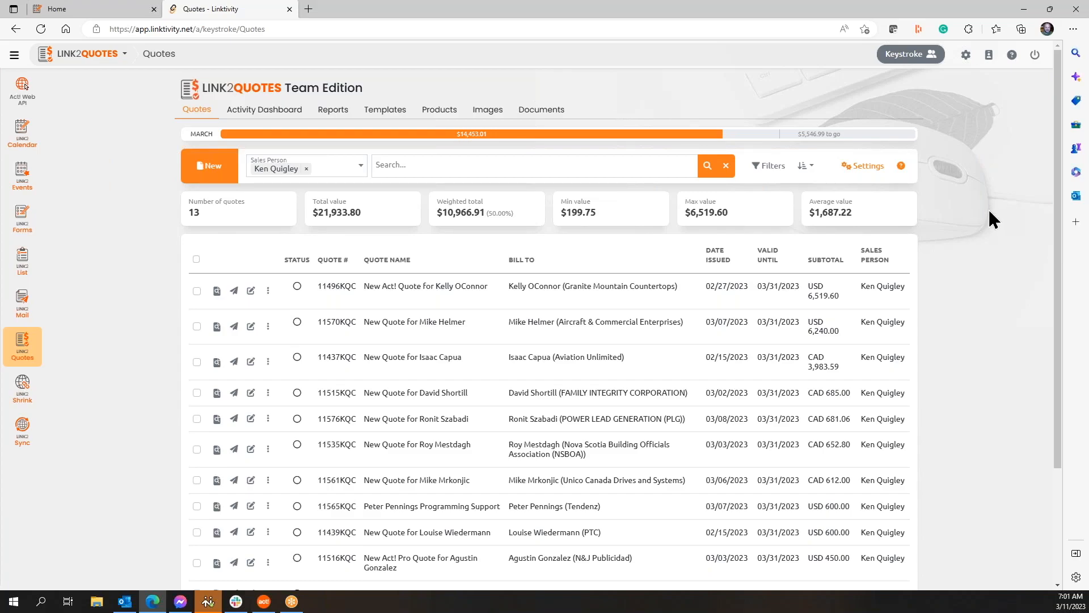
click(211, 175)
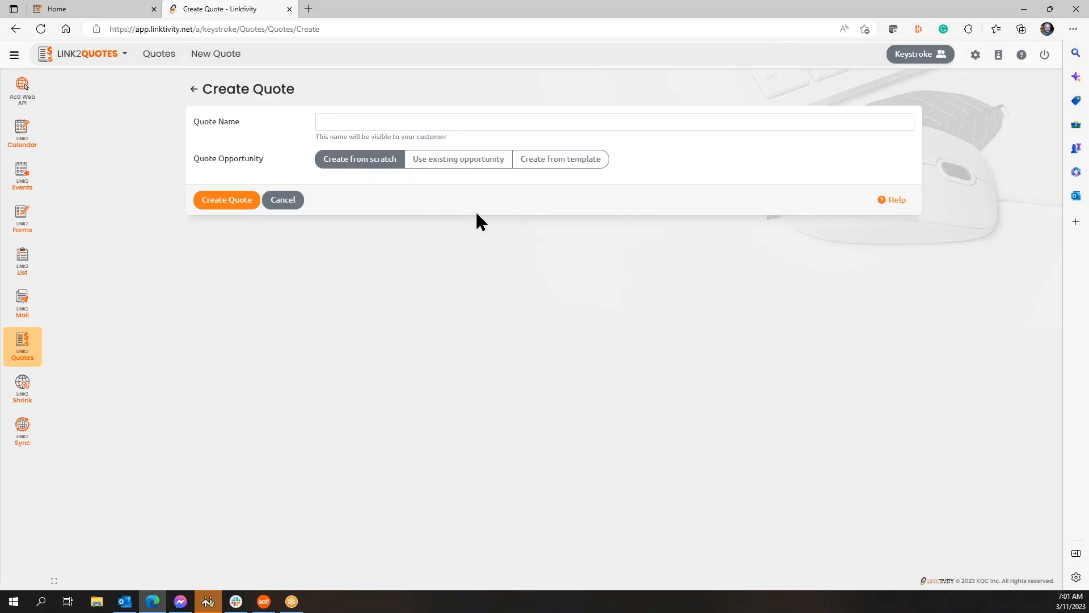
Step: After previewing the opportunity and template options, create 'Test Quote' from scratch
click(465, 163)
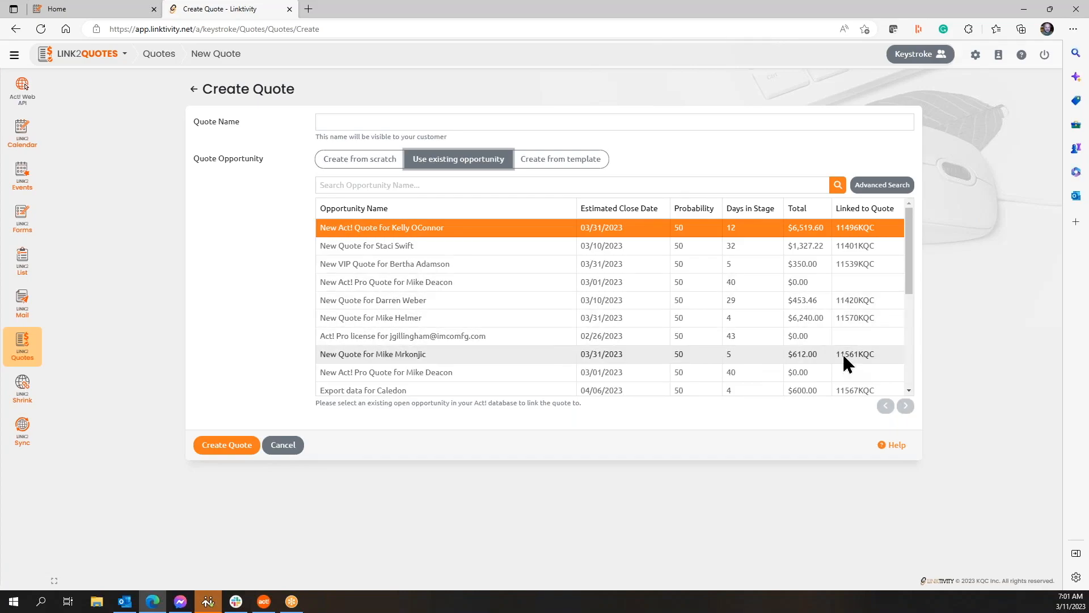
click(853, 341)
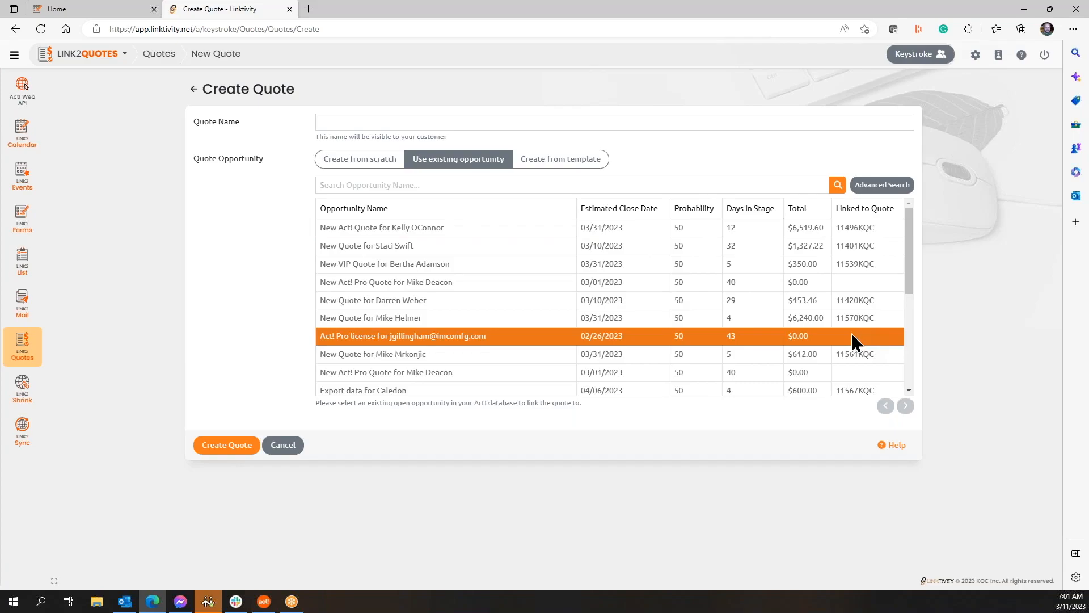
click(576, 170)
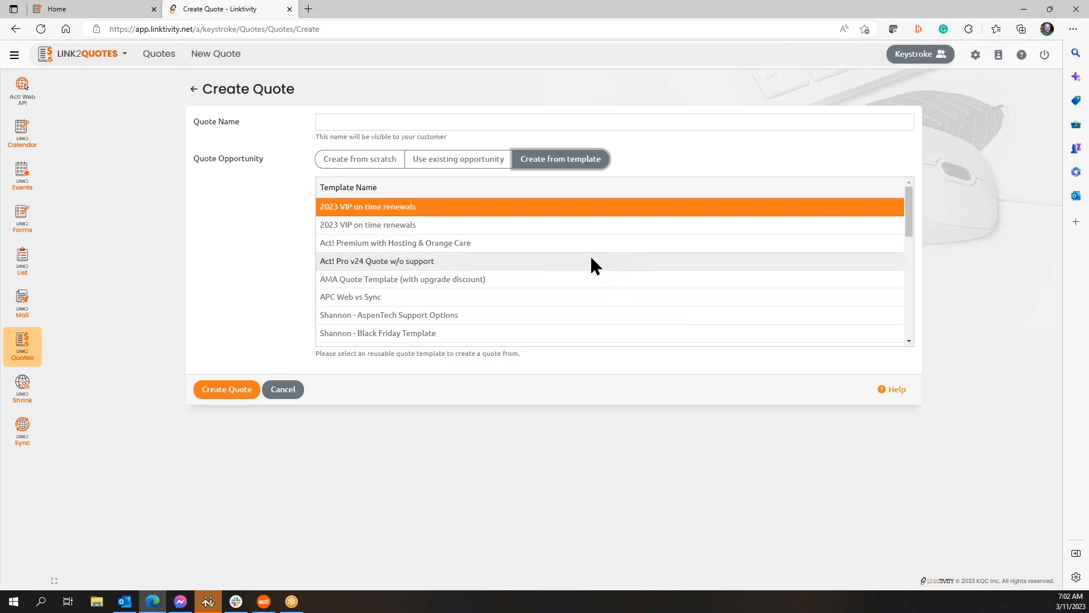
click(352, 164)
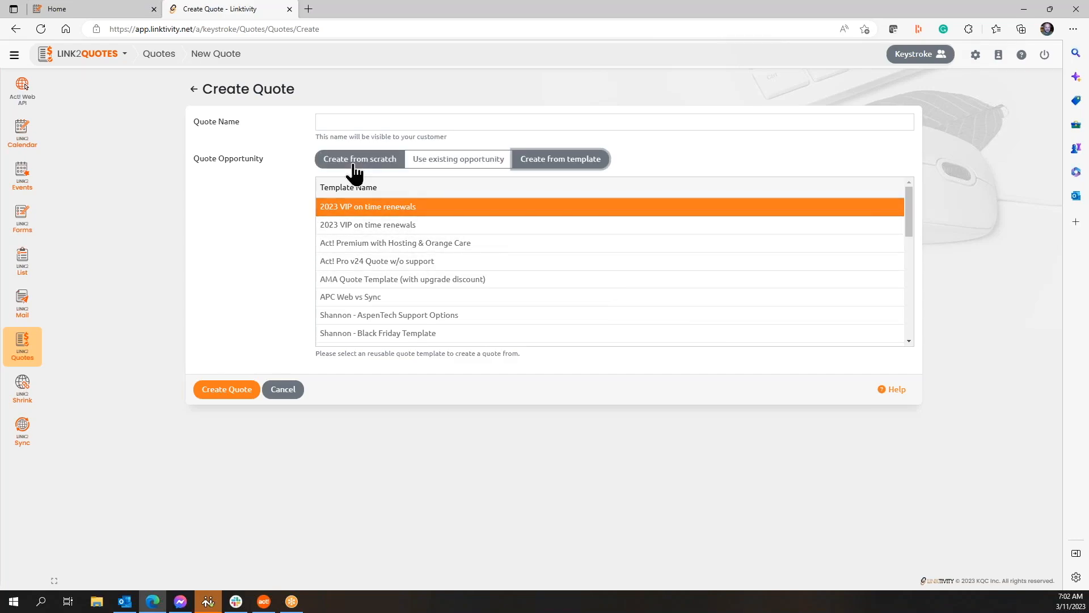
click(336, 120)
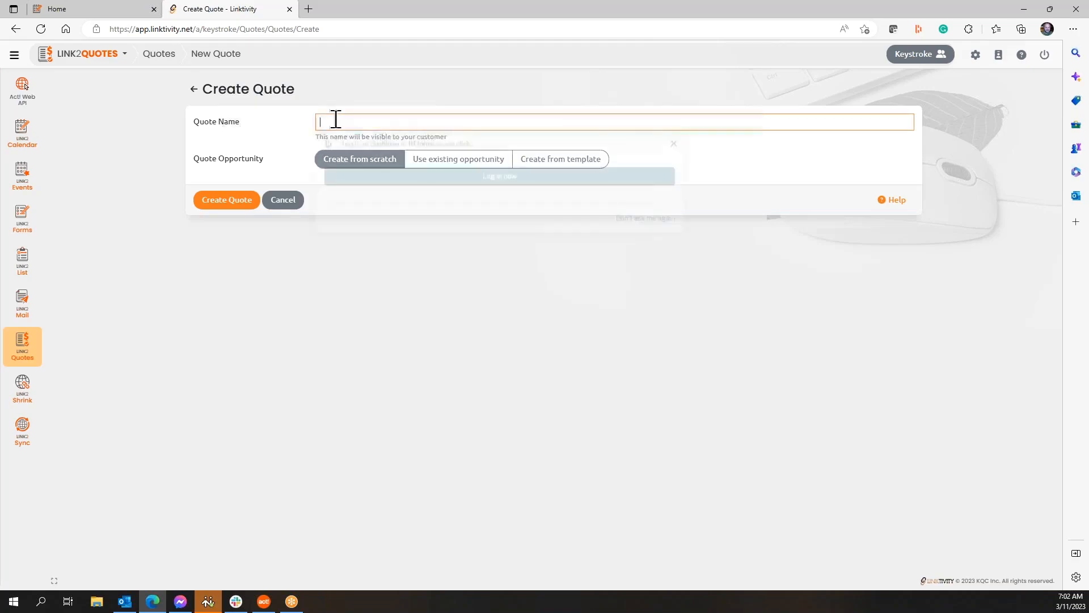
text(Test)
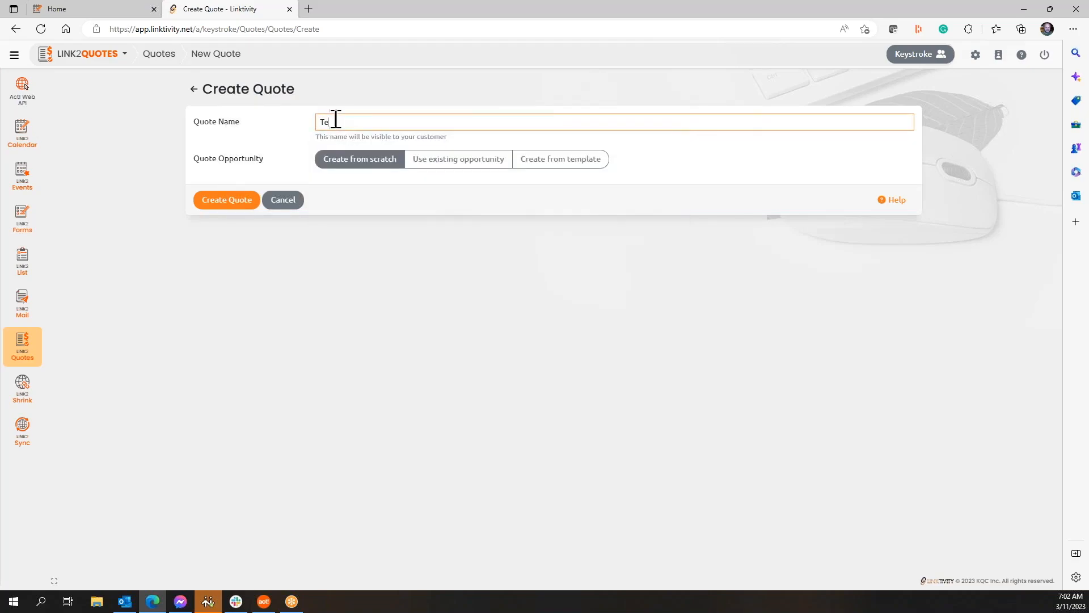
text( Quote)
click(230, 202)
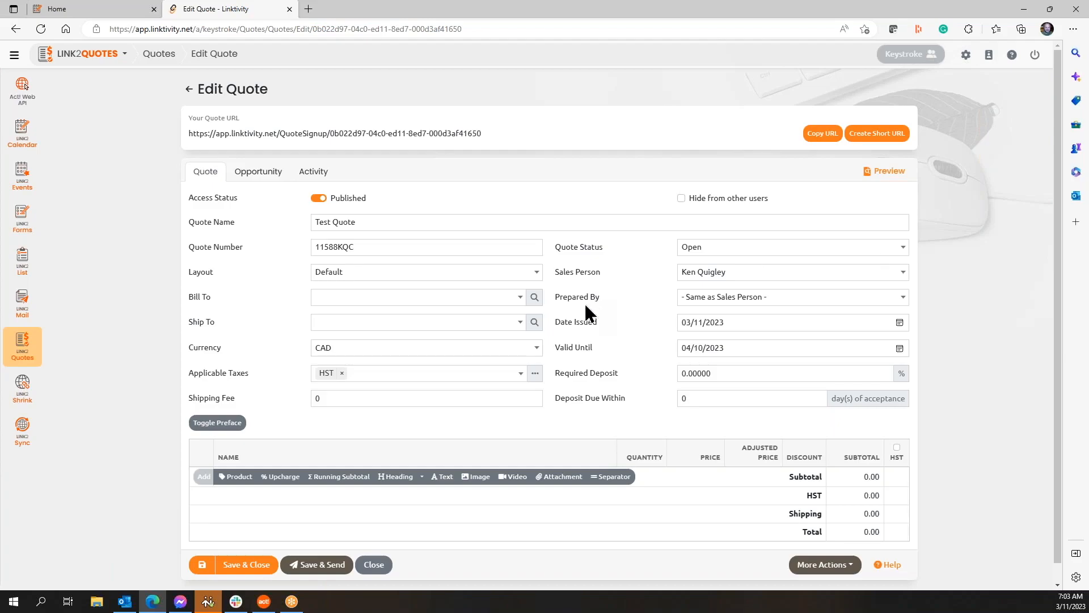
Step: Keep the Default layout and the current Sales Person on the Edit Quote page
click(536, 272)
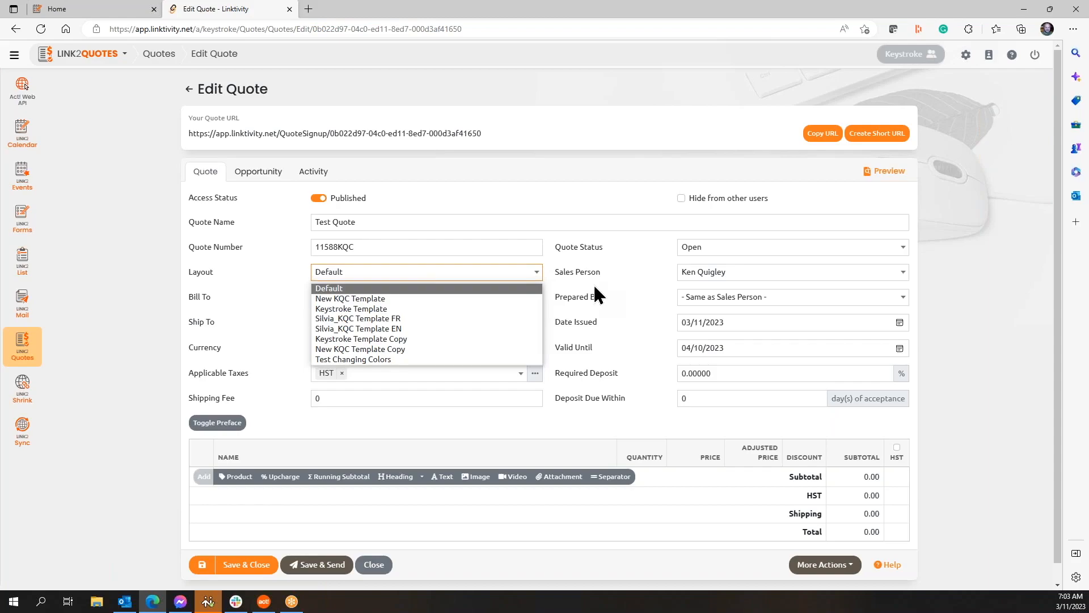
click(593, 284)
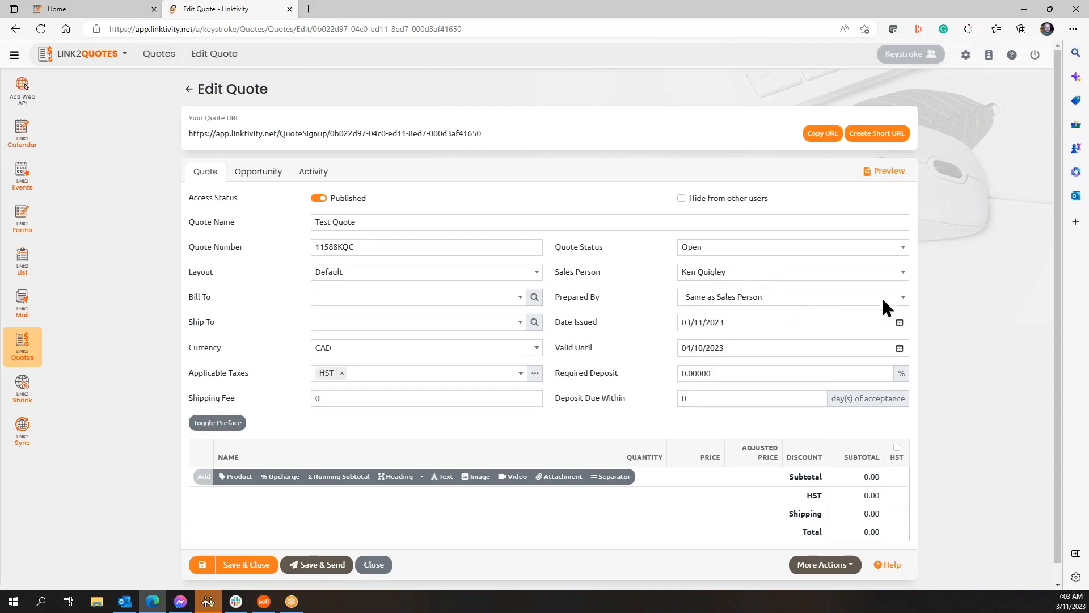
click(903, 272)
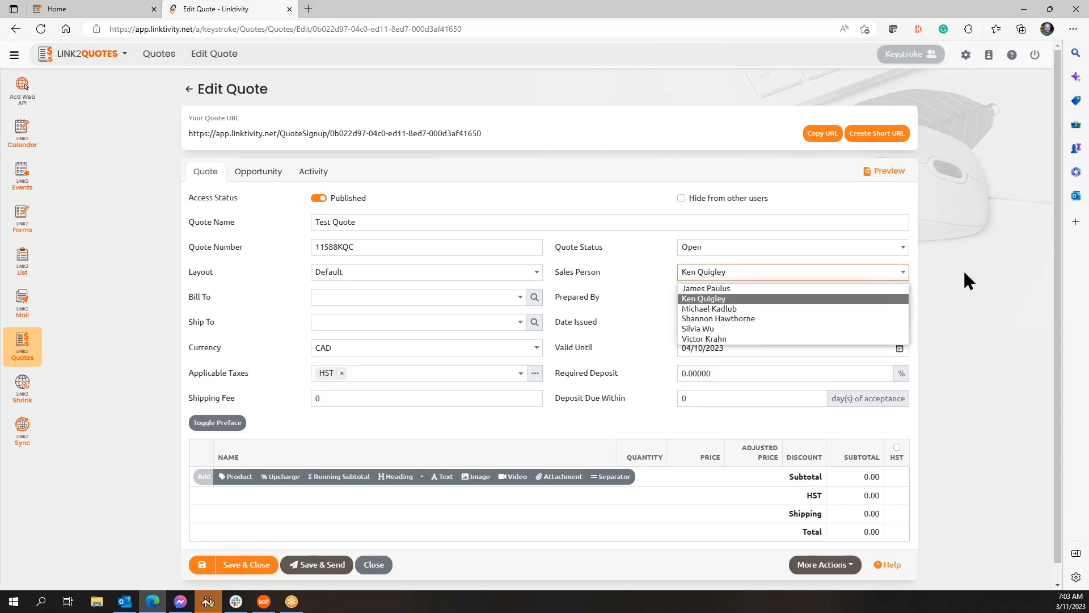
click(758, 299)
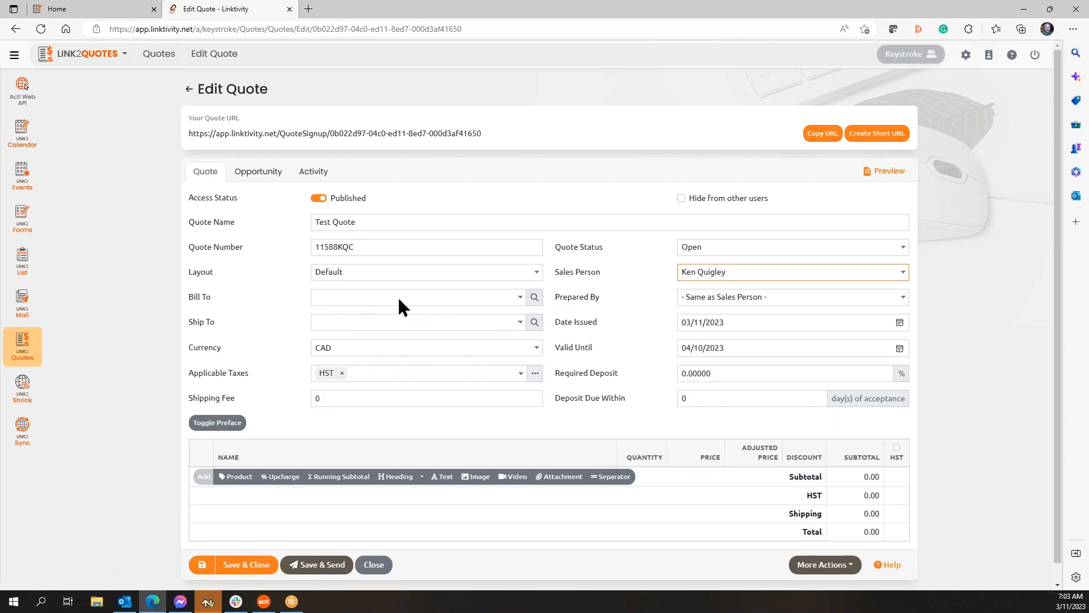
Step: Search existing contacts by surname and apply the top match as the Bill To contact
click(535, 298)
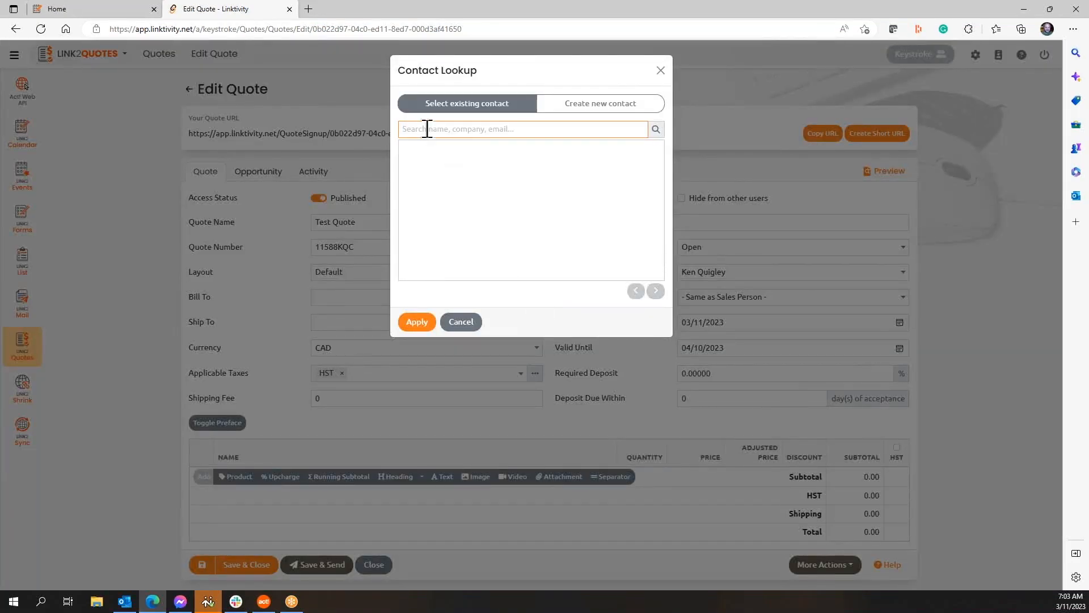
text(krahn)
click(657, 129)
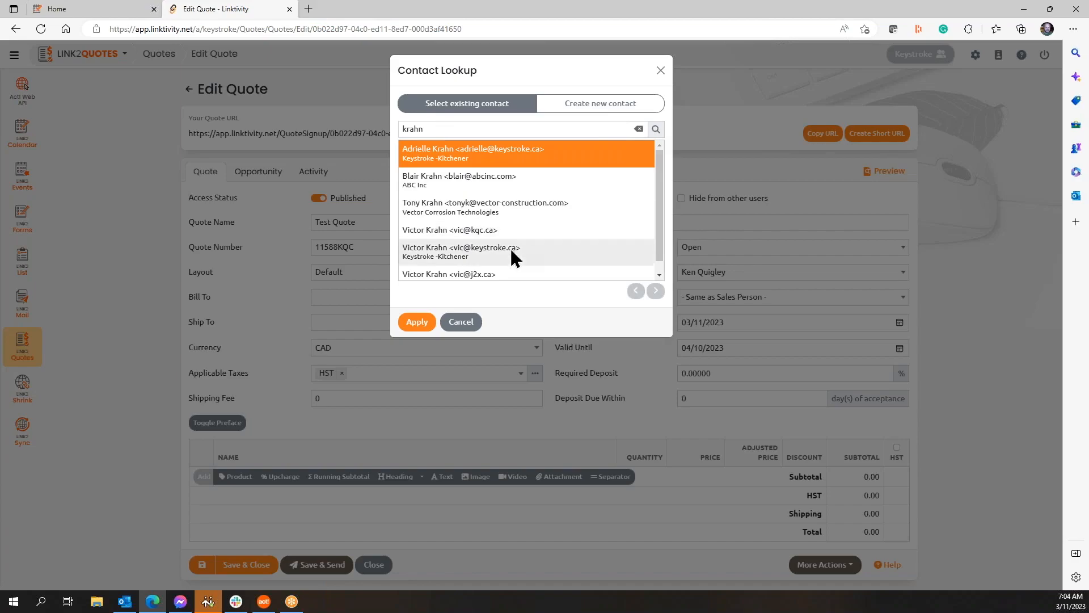
mouse_move(659, 217)
mouse_down()
mouse_move(660, 244)
mouse_move(661, 208)
mouse_up()
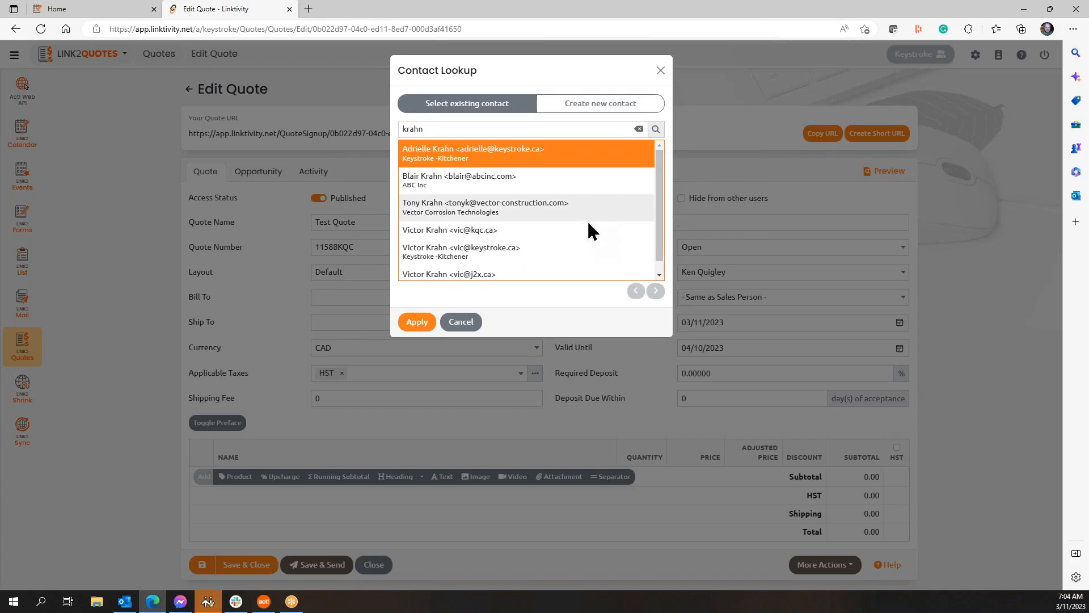
click(595, 114)
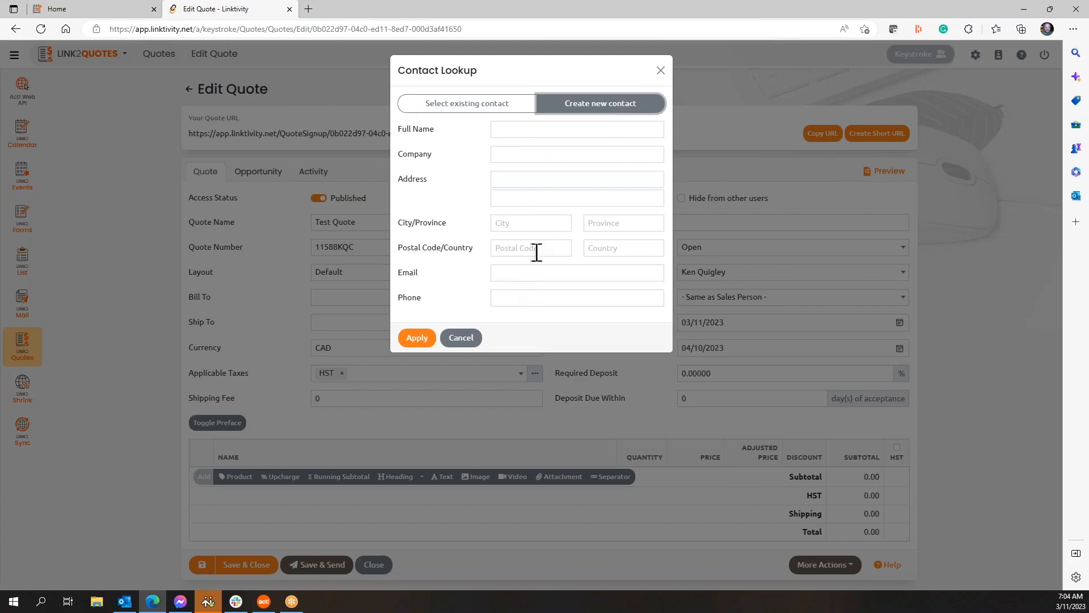
click(488, 111)
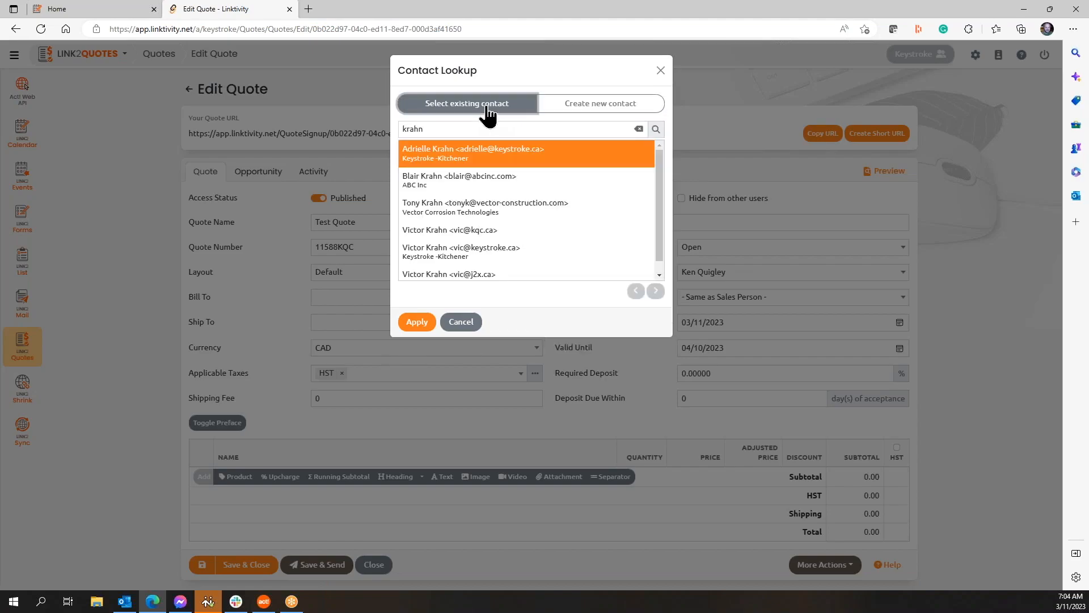
click(418, 326)
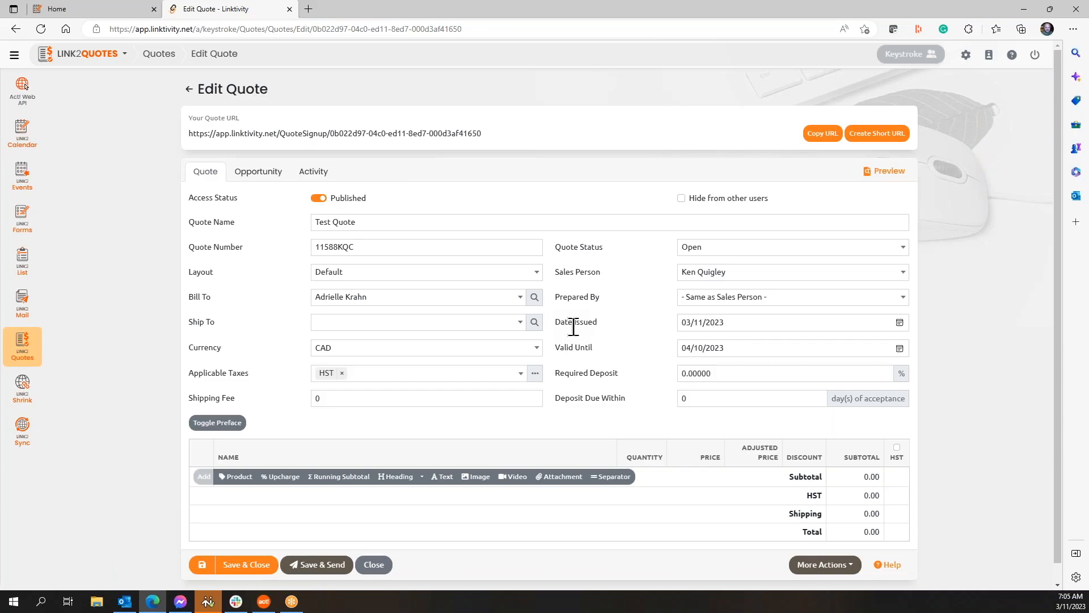
Step: Set Ship To to the Keystroke-Kitchener contact from the existing contacts lookup
click(534, 323)
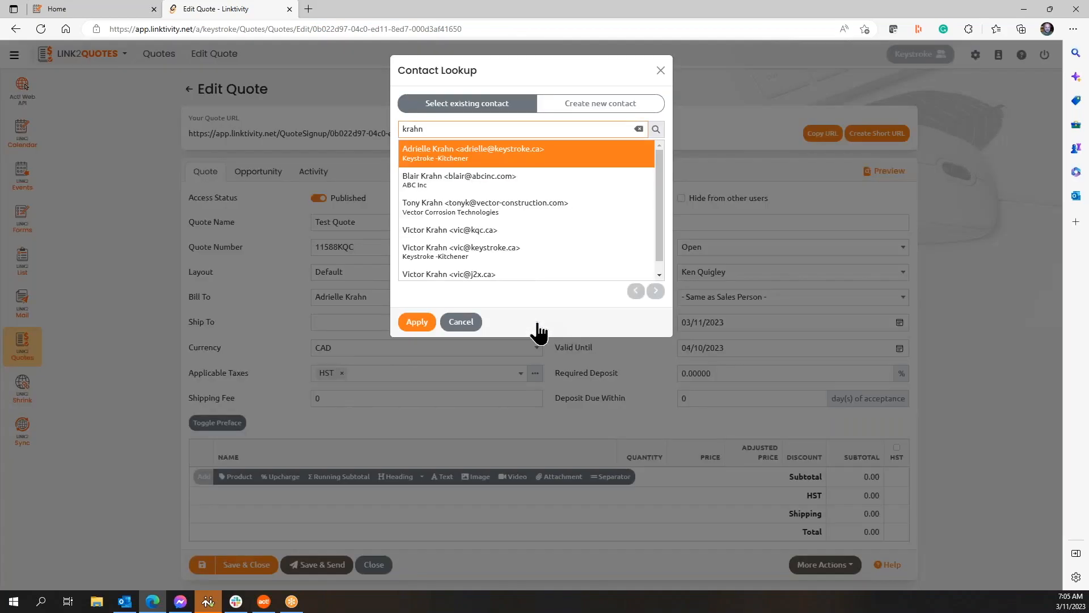
click(474, 250)
click(427, 321)
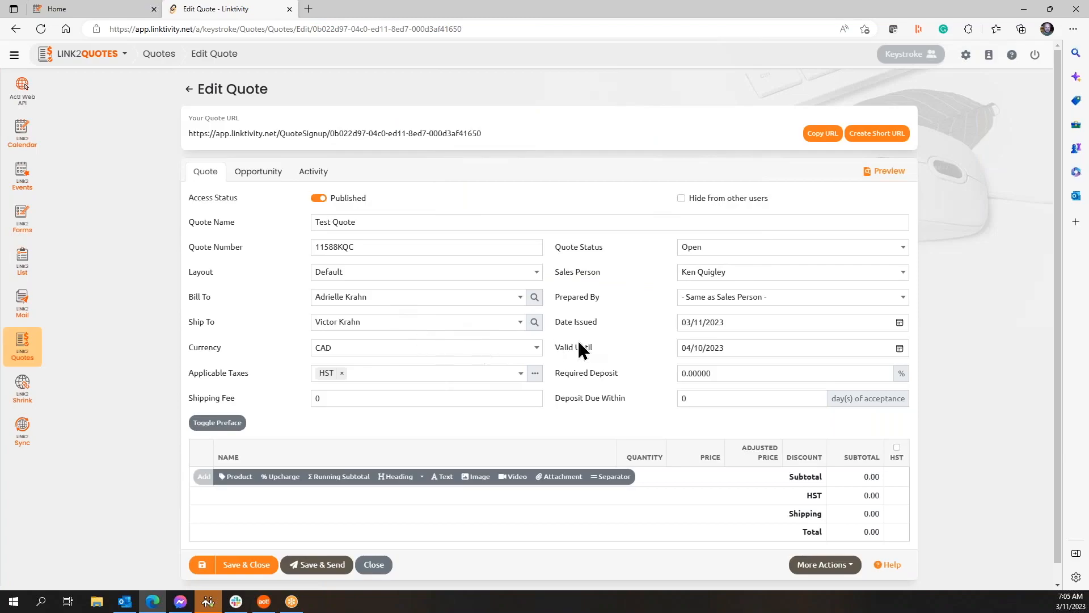
Step: Switch the quote currency to USD and remove HST from the applicable taxes
click(537, 348)
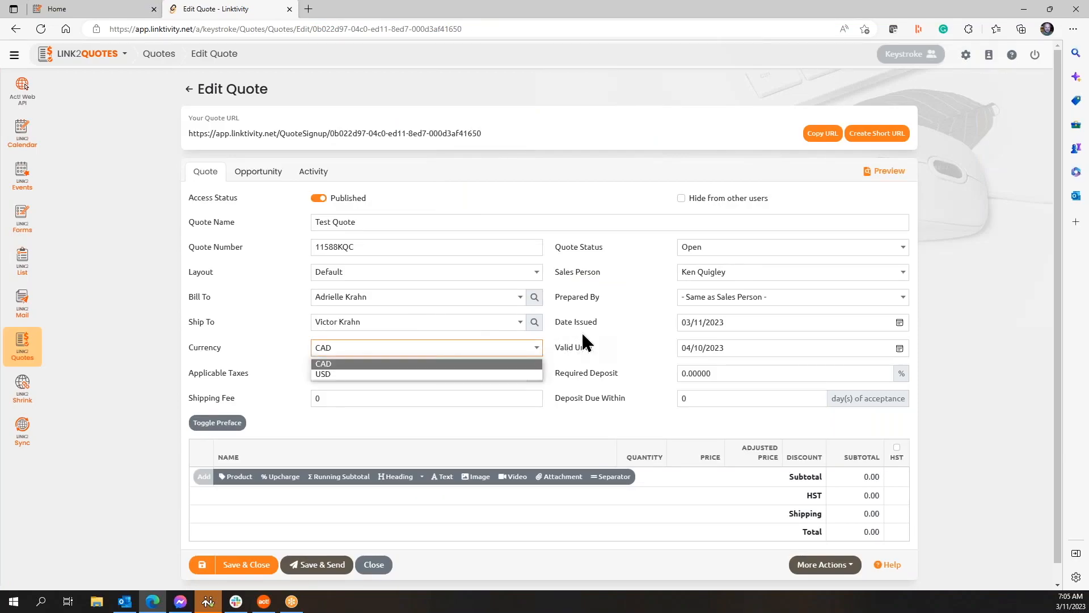
click(352, 375)
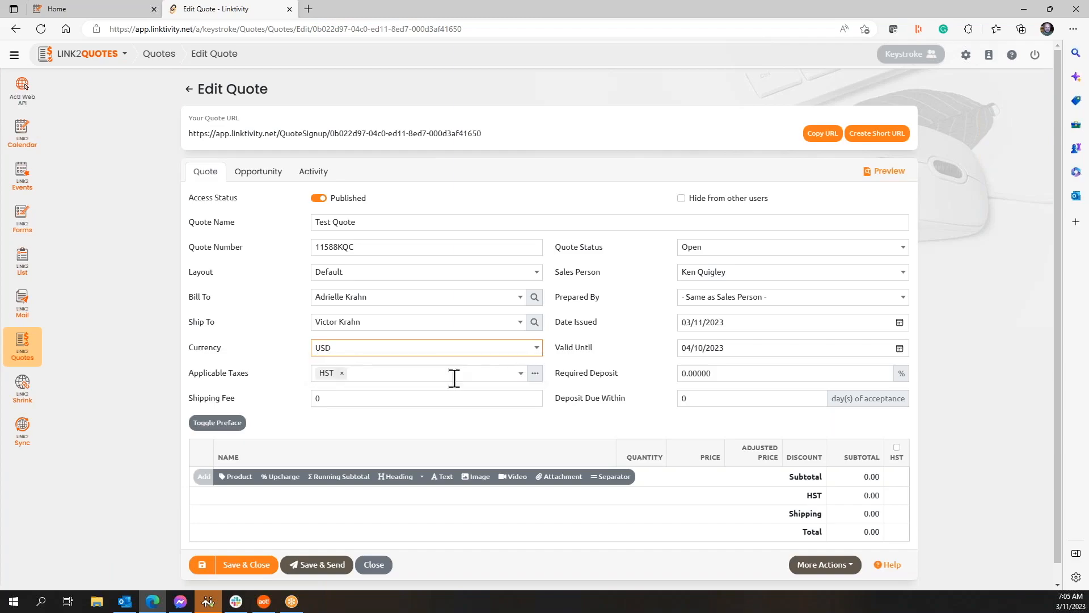
click(521, 373)
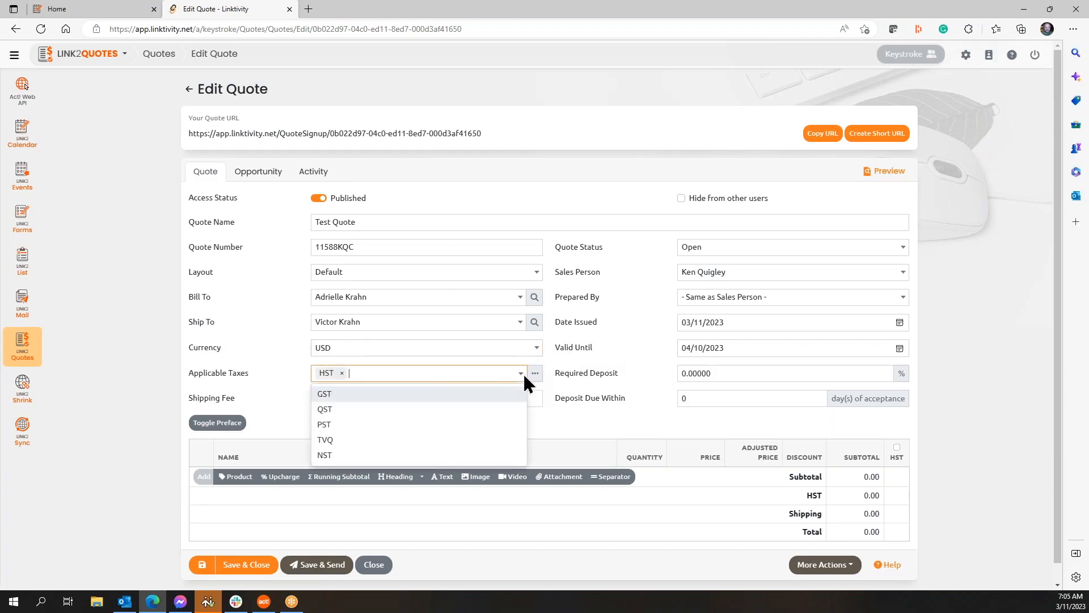
click(618, 334)
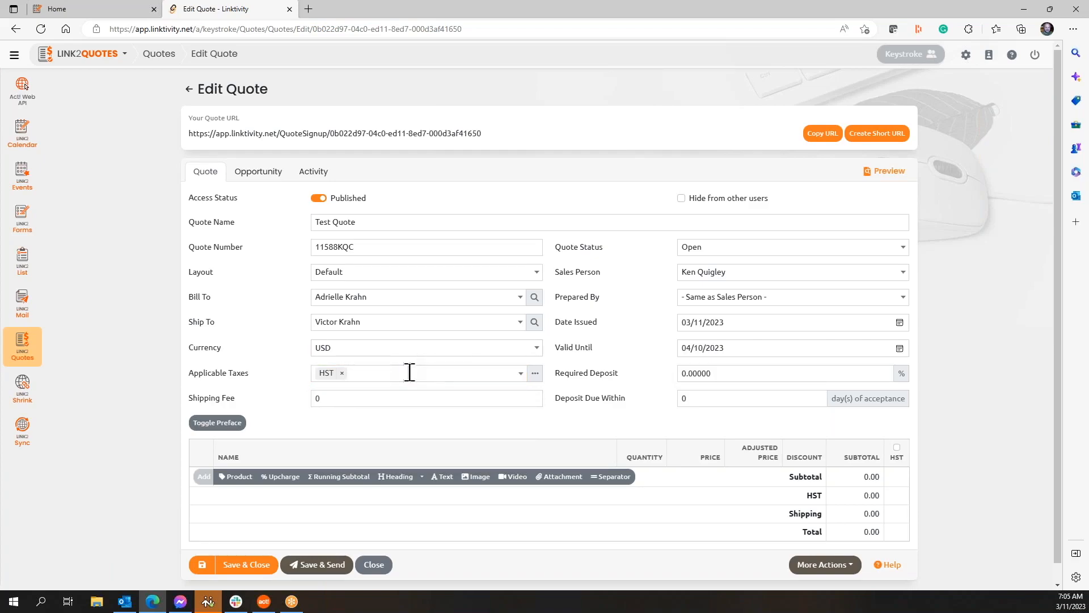
click(342, 372)
click(579, 346)
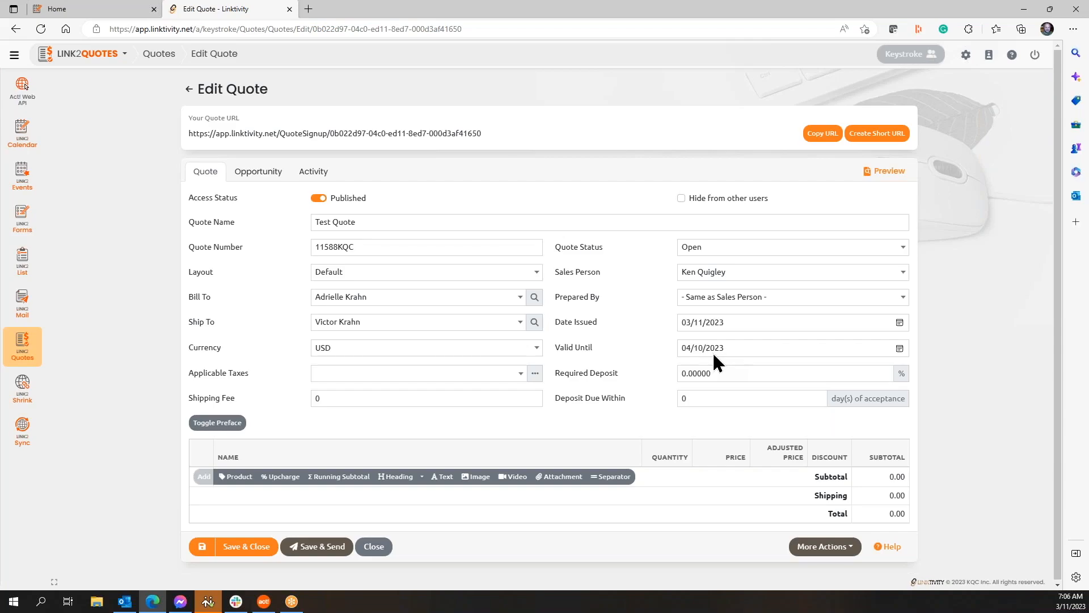
Step: Change the Valid Until date to 03/31/2023 using the date picker
click(900, 348)
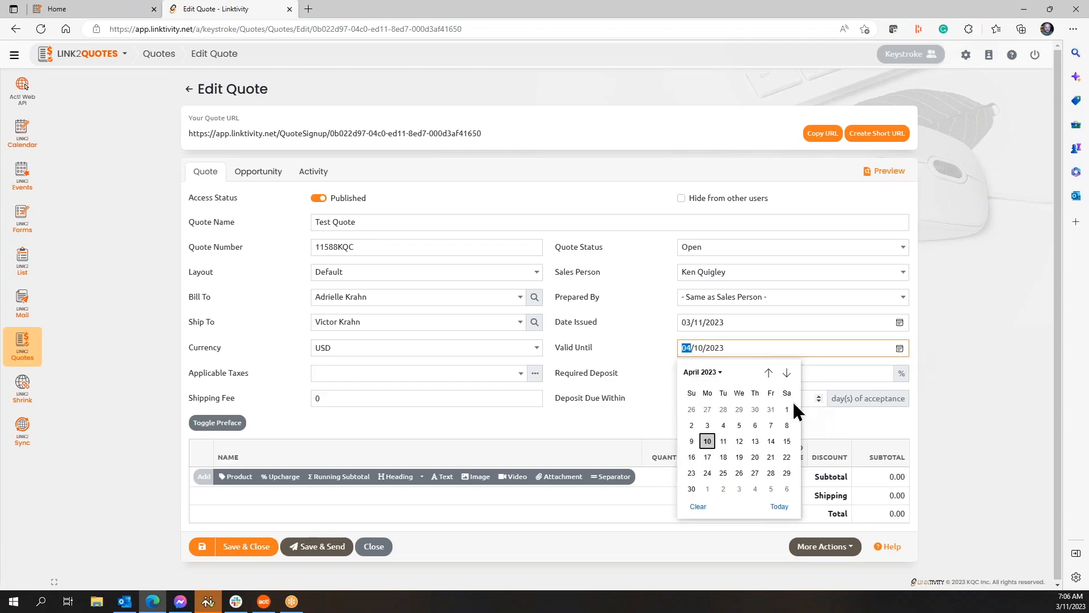
click(770, 410)
click(948, 351)
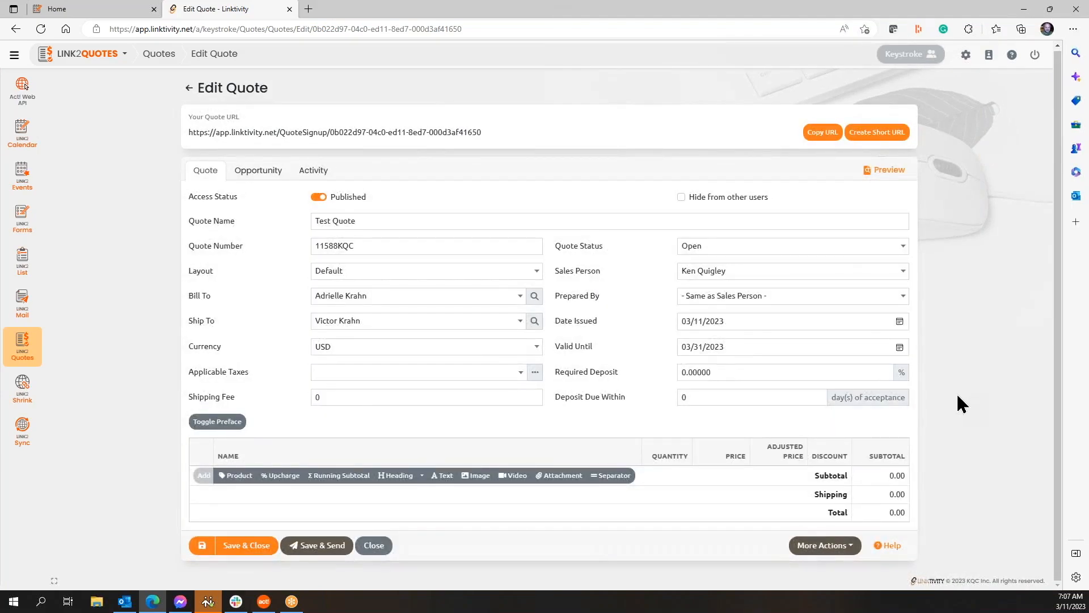
Step: Show the empty preface rich-text editor and place the caret inside it
click(215, 424)
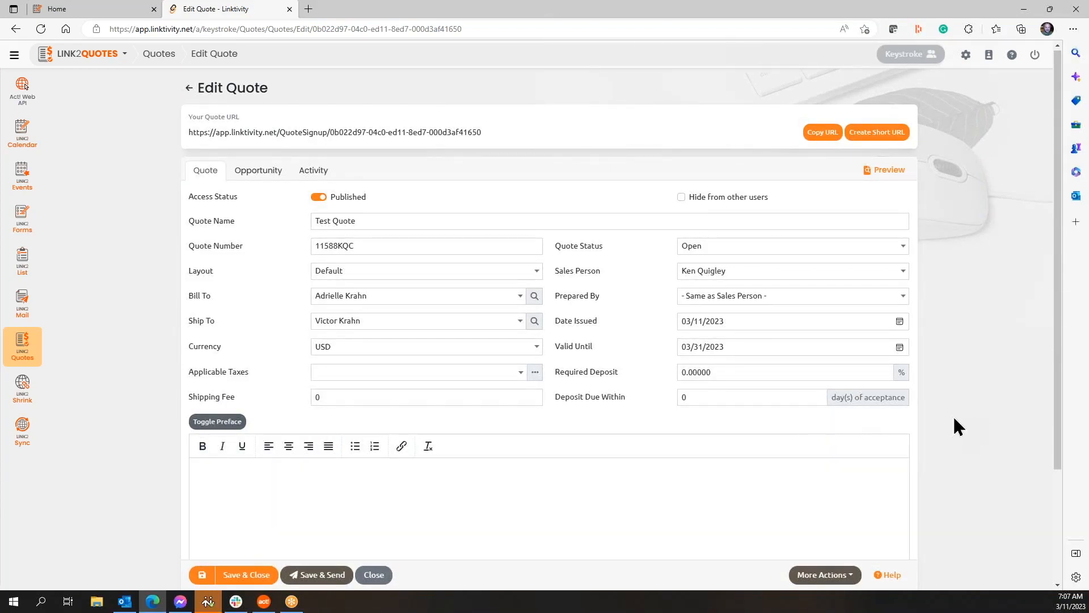
scroll(958, 427, down, 3)
click(241, 328)
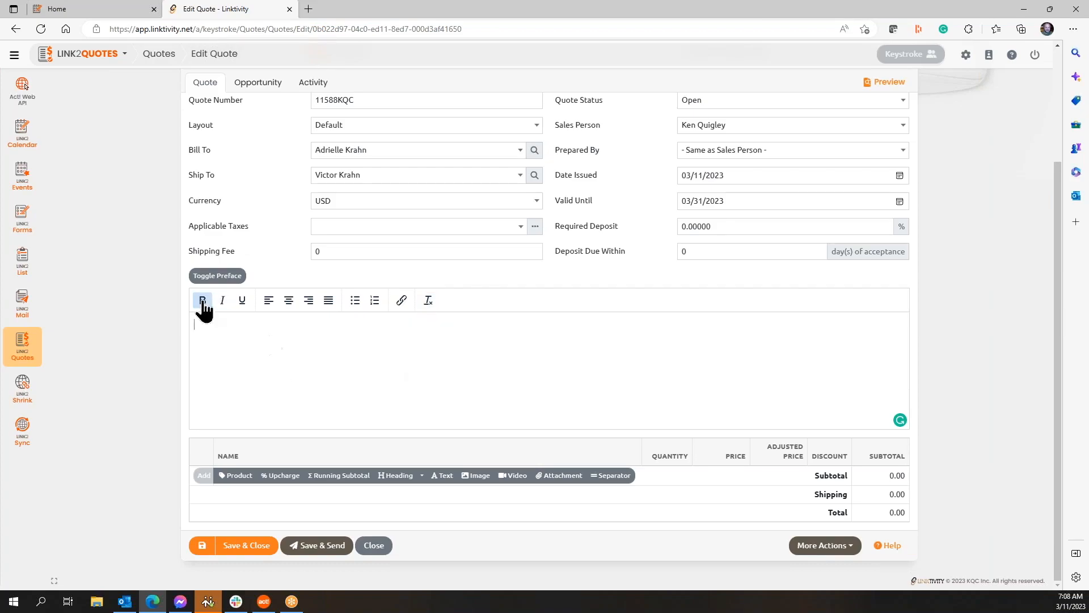
click(329, 335)
Step: Collapse the preface editor, check the heading levels, and add a blank product line
click(218, 276)
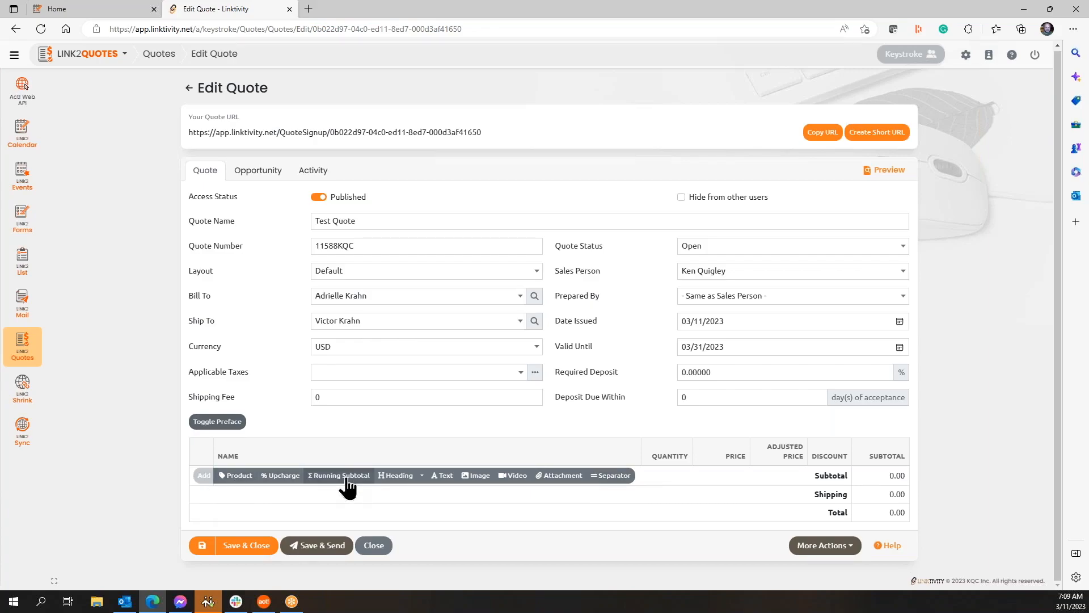
click(422, 477)
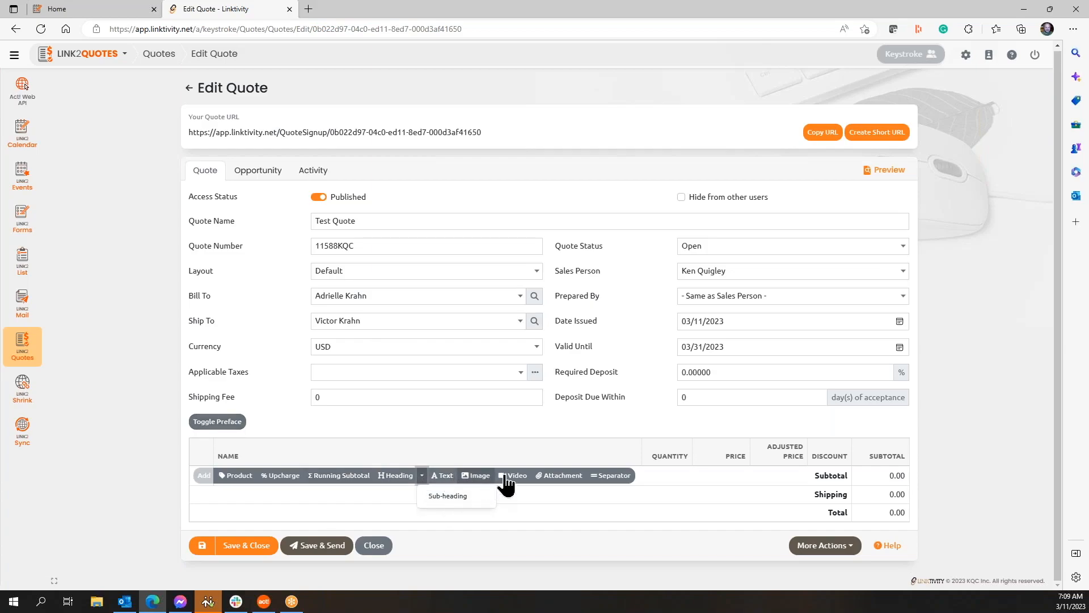
click(1008, 428)
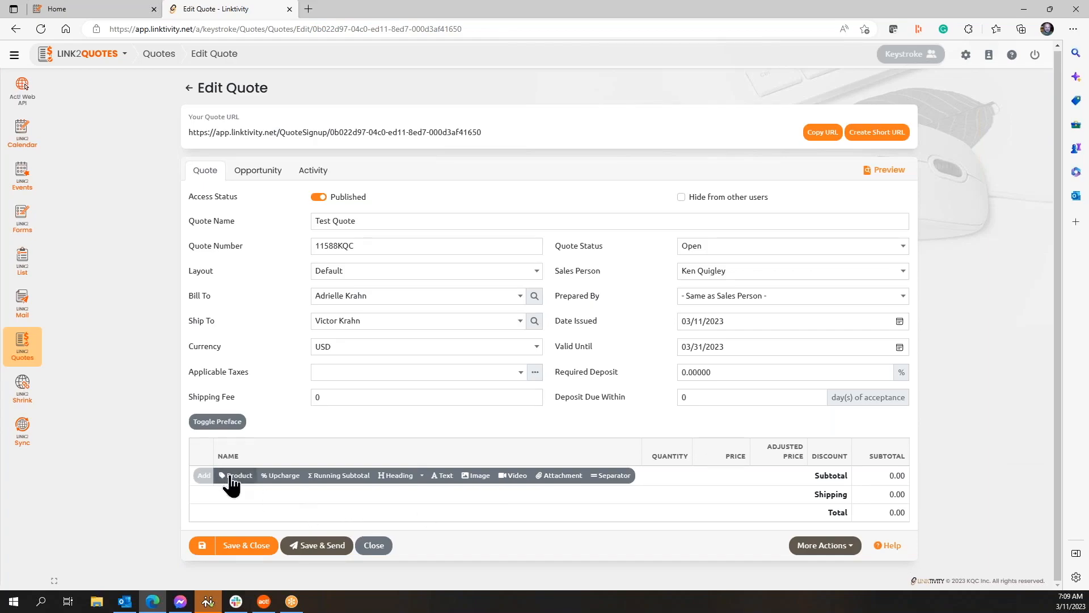
click(230, 476)
Step: Type 'Act!' in the new line's name to list matching products, then clear it
click(281, 474)
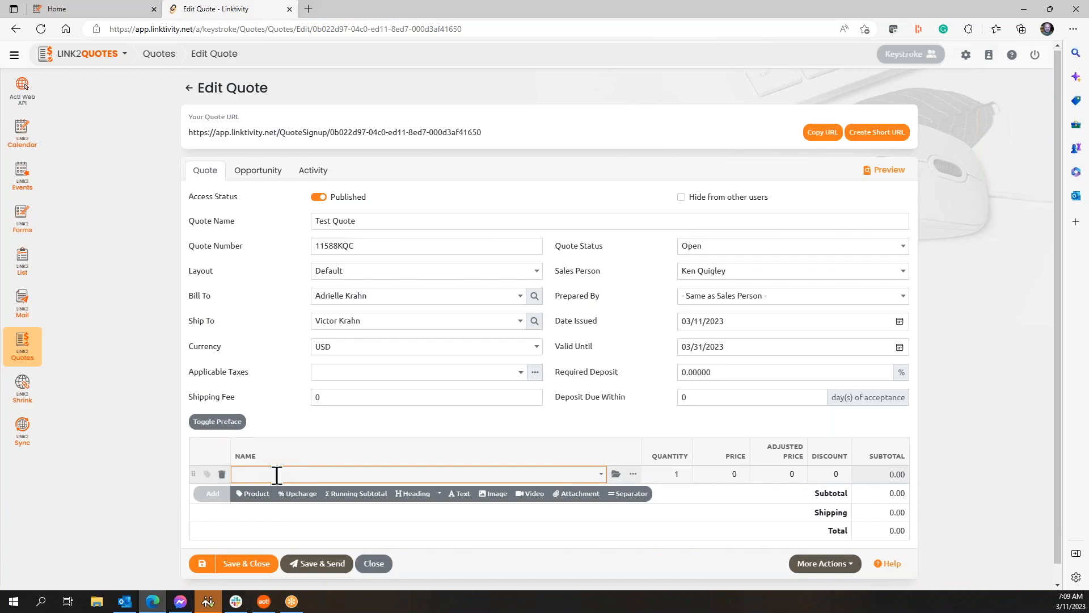
text(Act!)
click(602, 475)
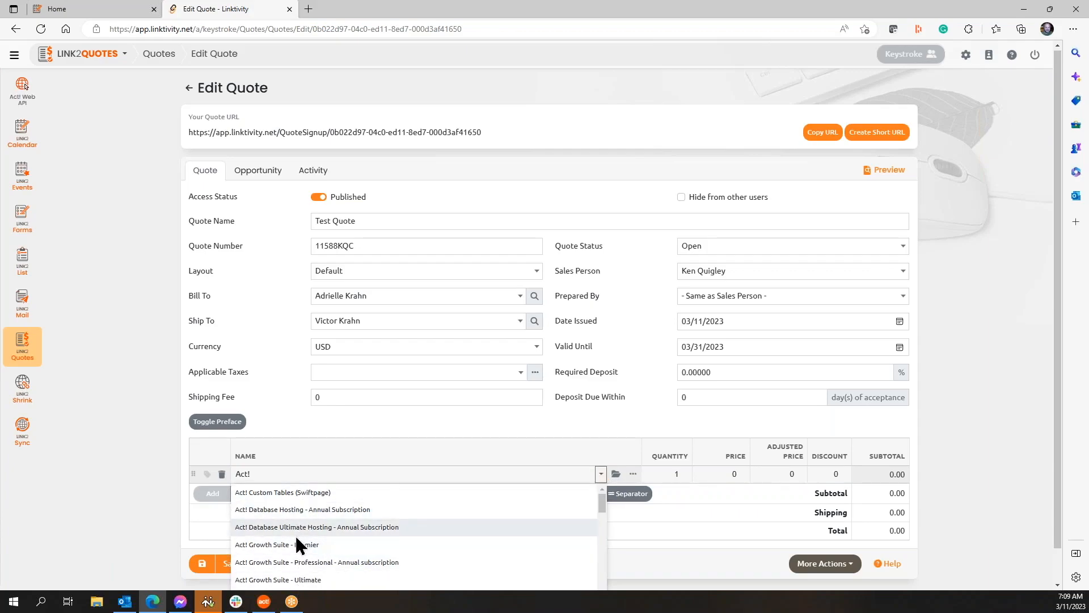
triple_click(259, 474)
key(BackSpace)
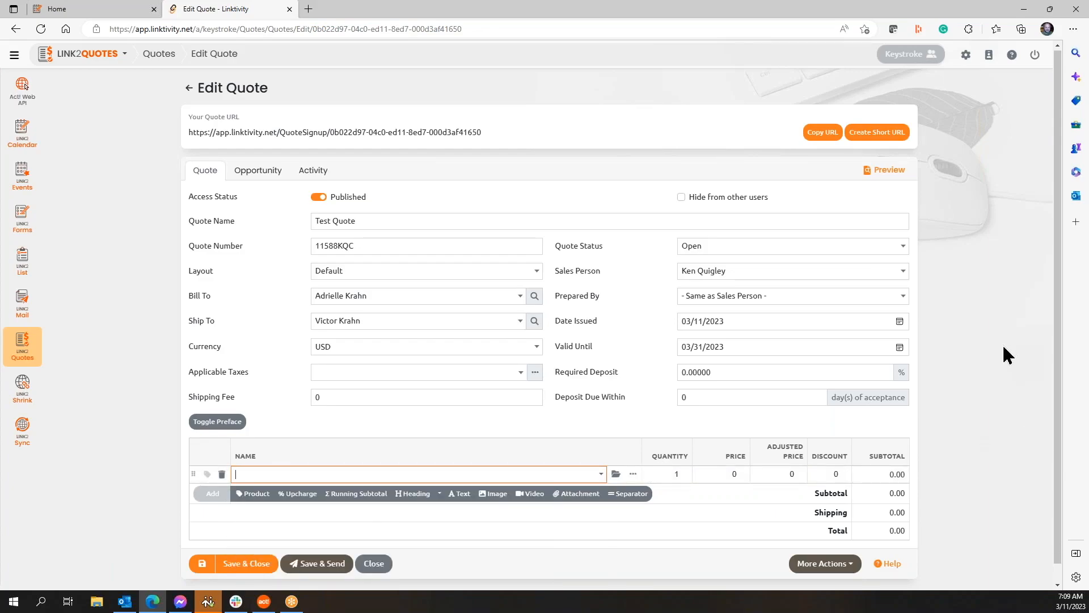
Step: Search Browse Products for 'act! premium' and choose ACT! Premium Annual Subscription
click(616, 474)
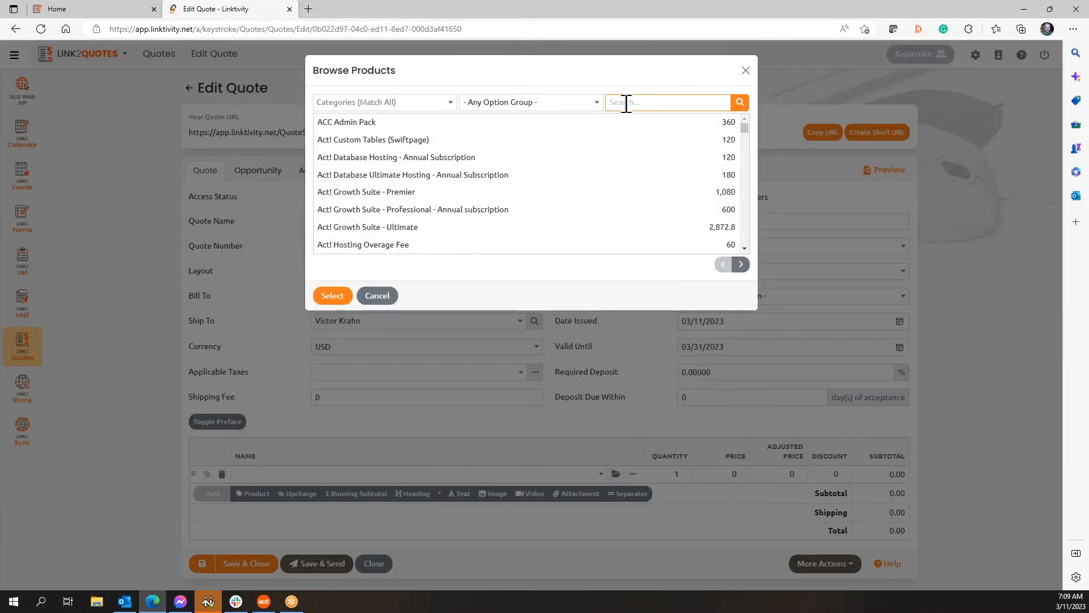
text(act!)
click(740, 103)
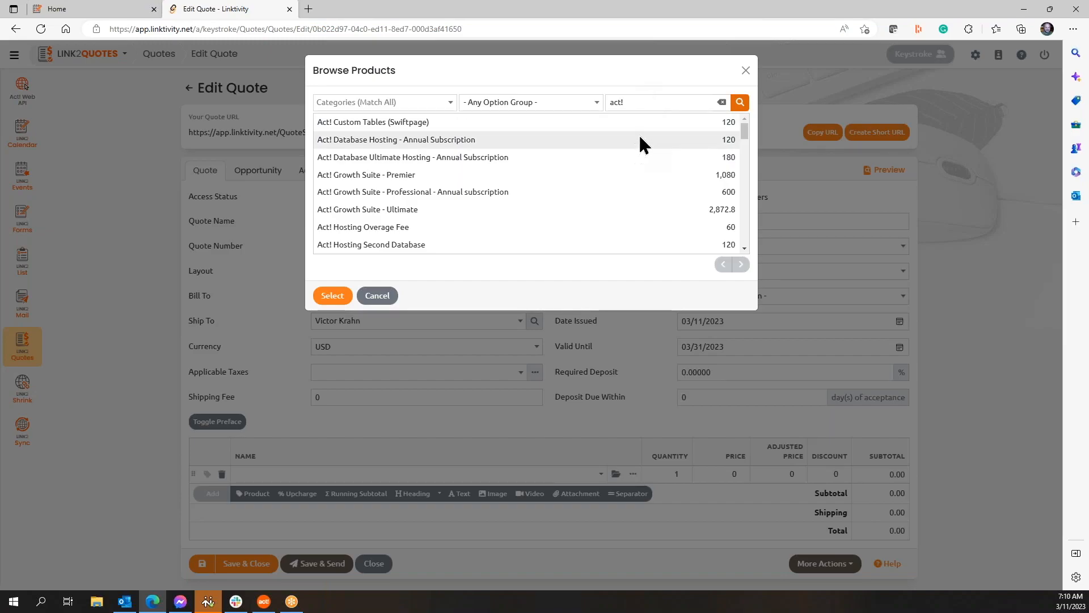
click(645, 104)
text(premium)
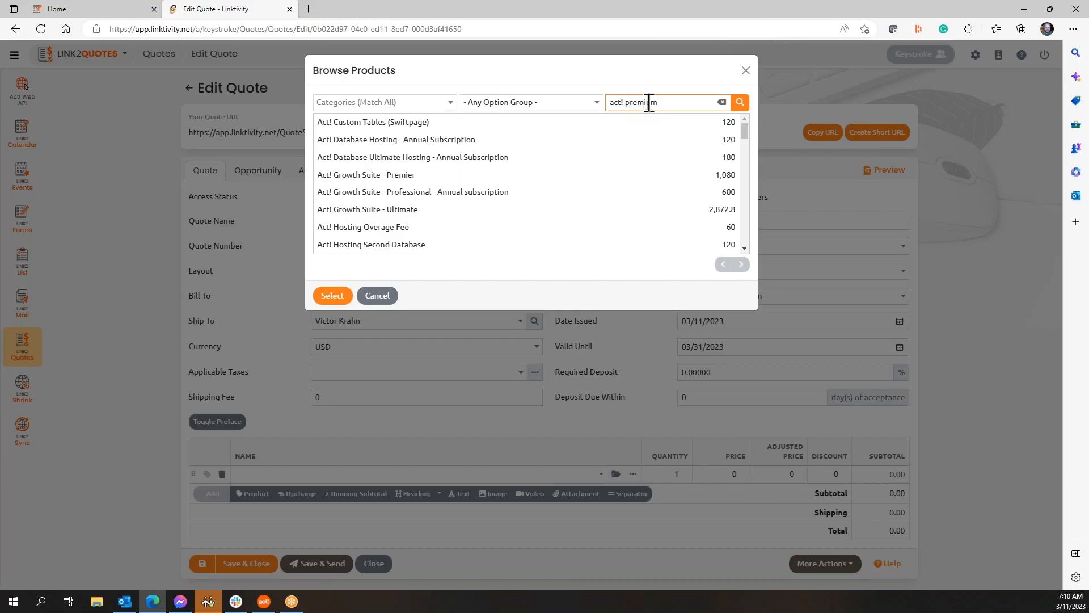
click(739, 104)
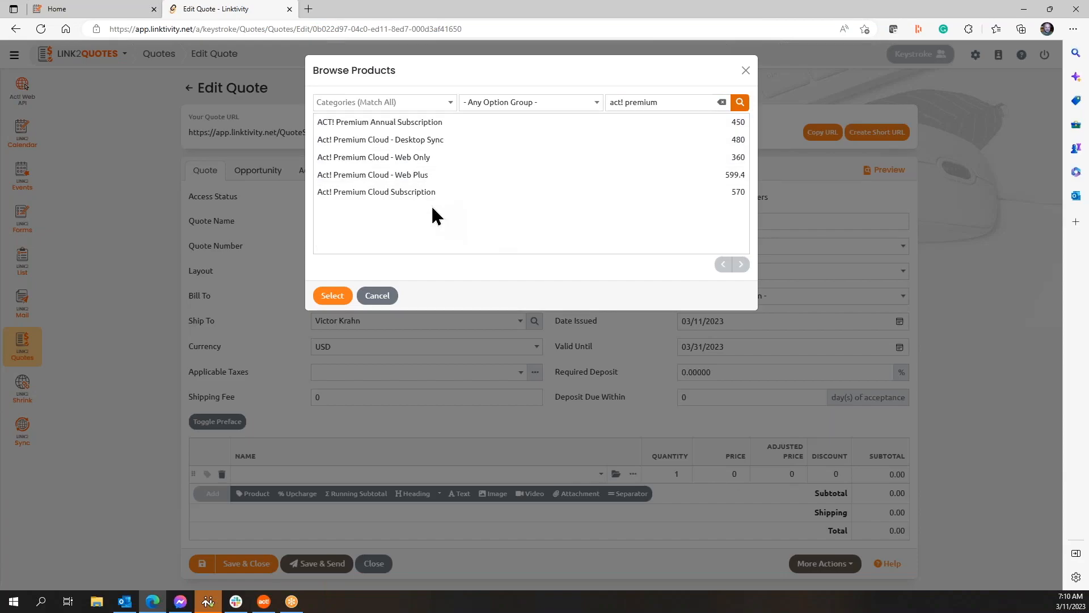
click(444, 122)
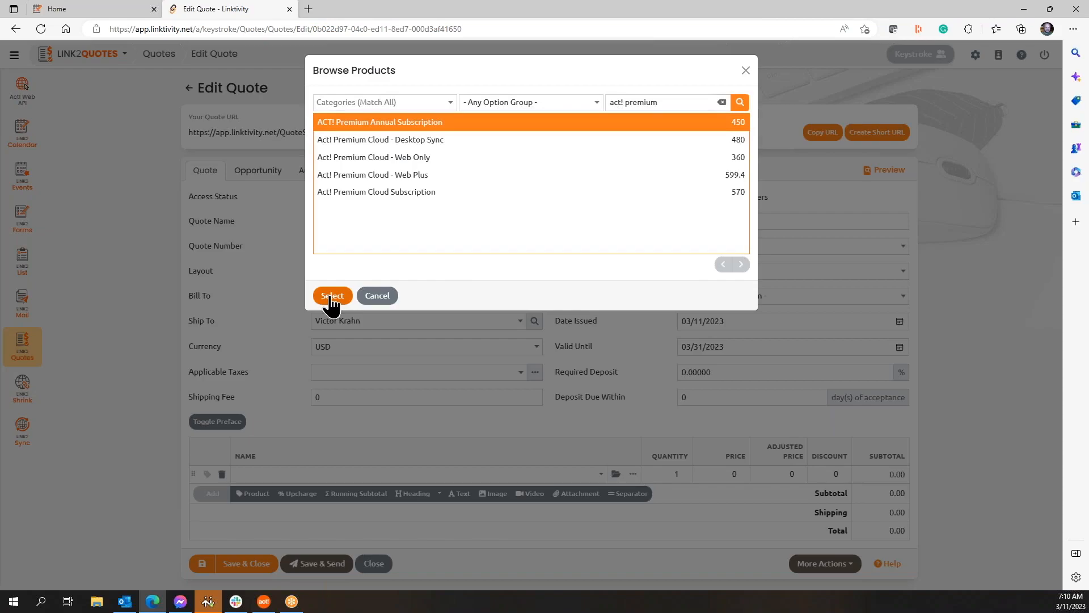
Step: Add ACT! Premium Annual Subscription to the line with an adjusted price of 350
click(332, 296)
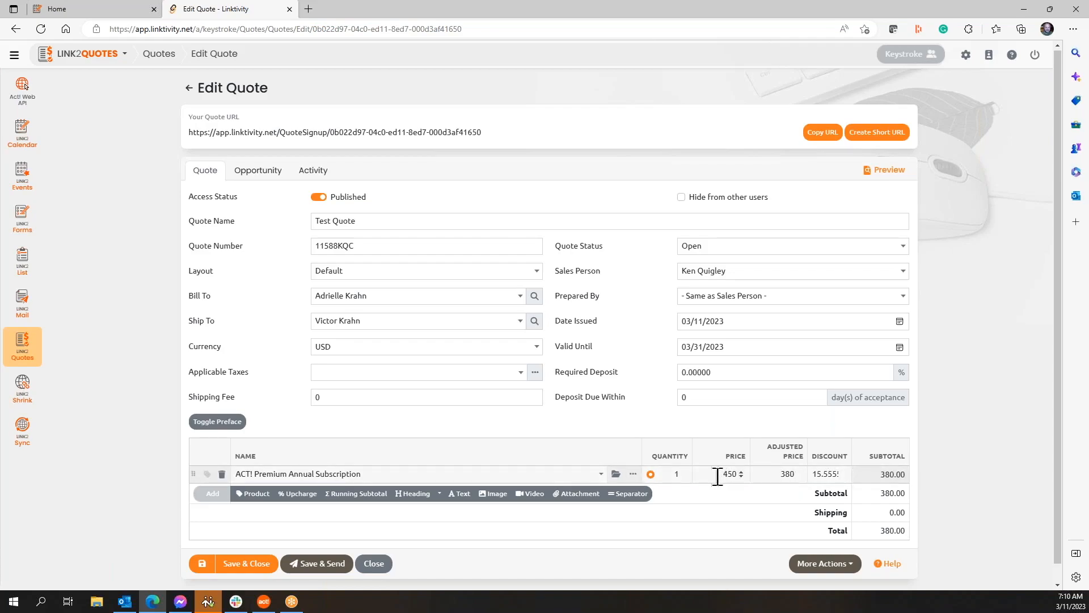
double_click(772, 474)
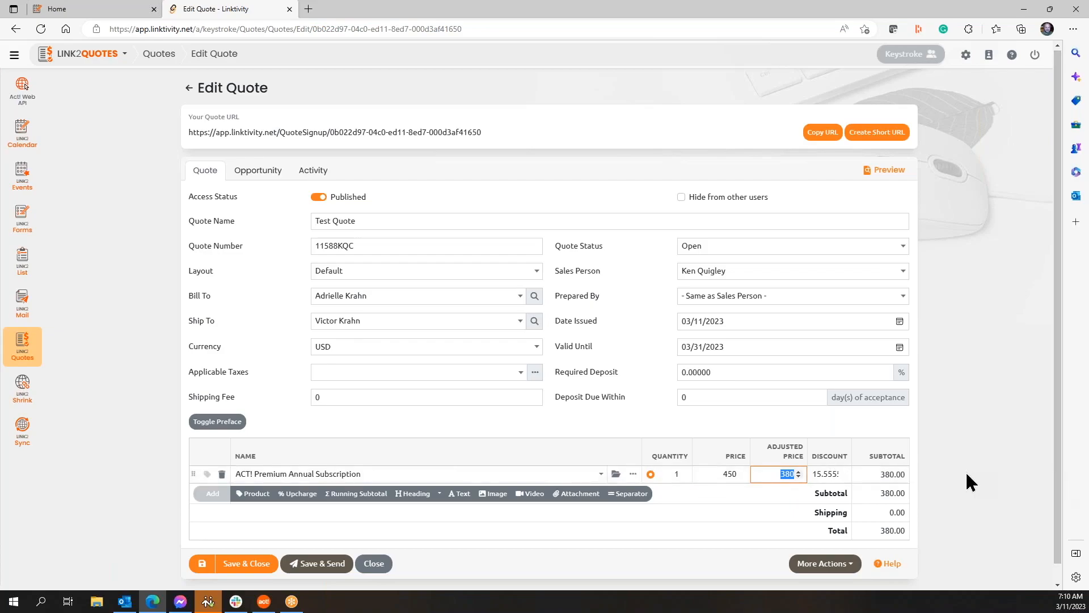
click(701, 474)
double_click(778, 473)
text(350)
key(Tab)
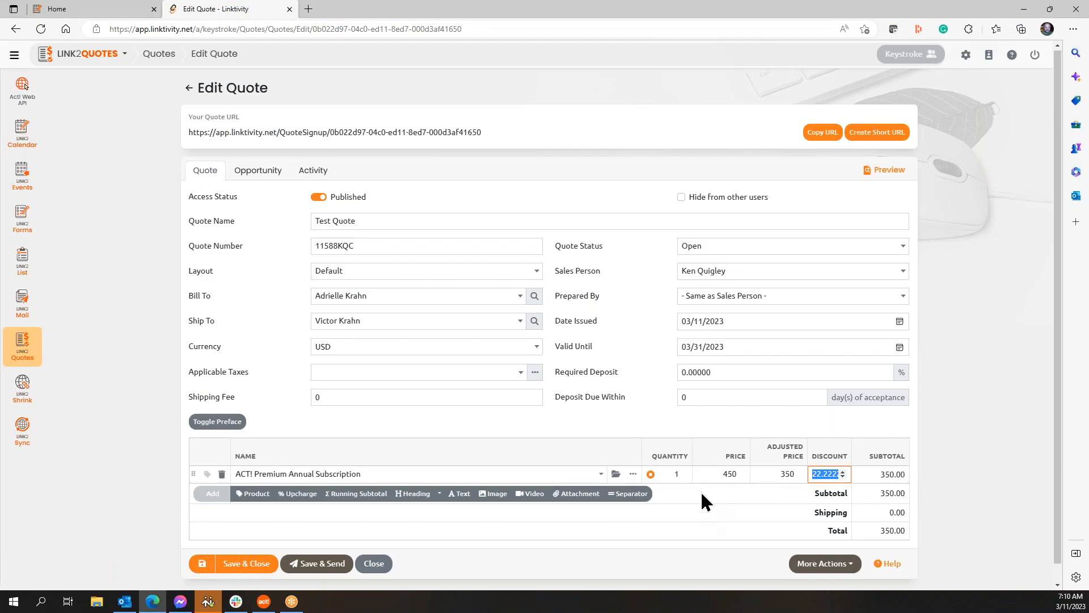
Step: Raise the line quantity to 4 for a 1,400.00 total and dismiss the password-manager popup
click(683, 472)
click(683, 471)
click(683, 471)
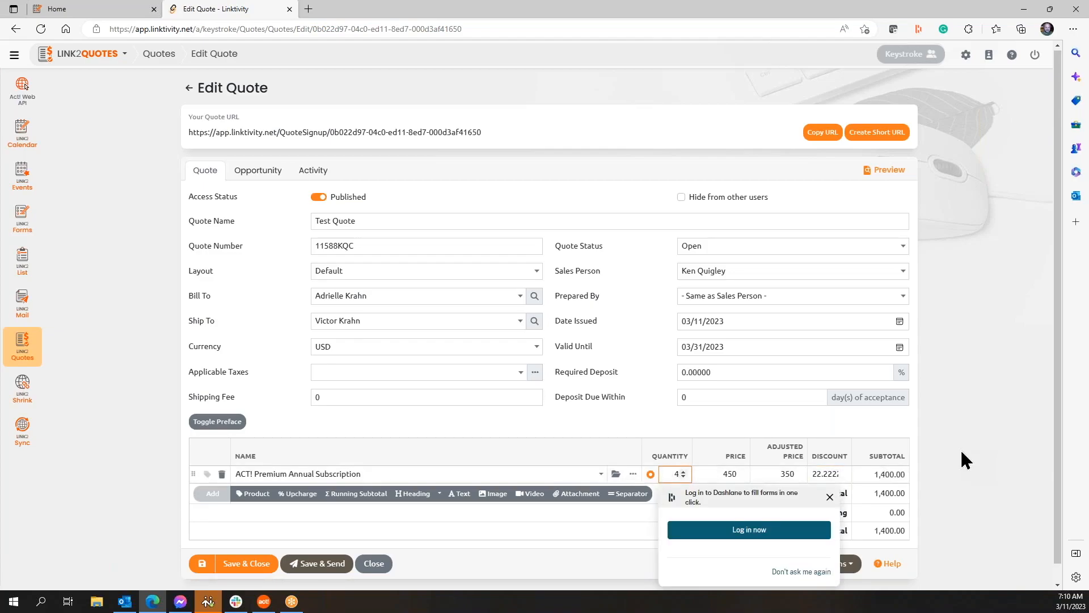
click(972, 488)
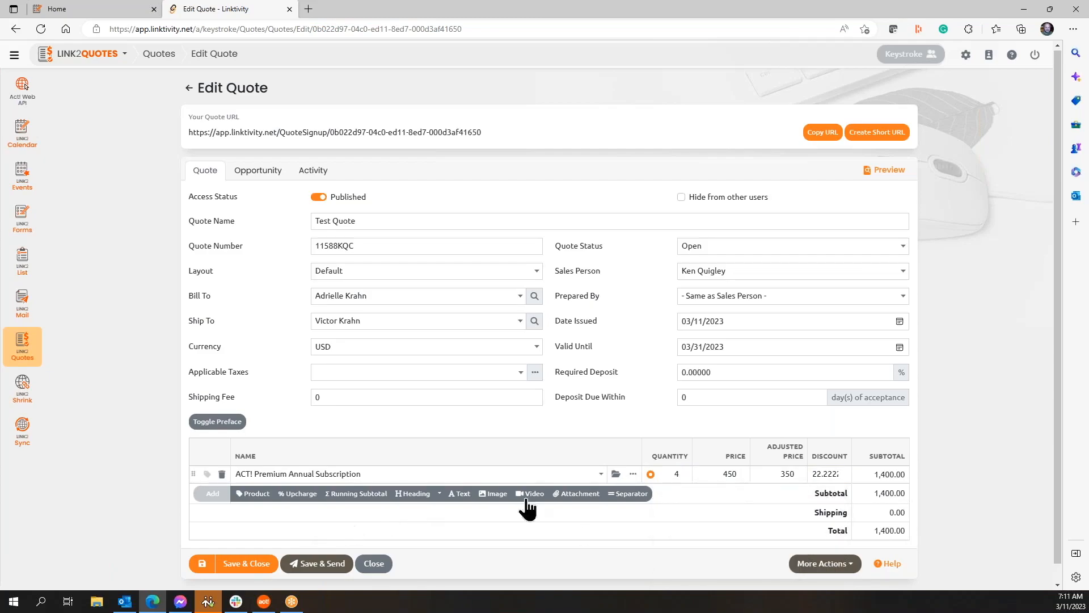
click(251, 496)
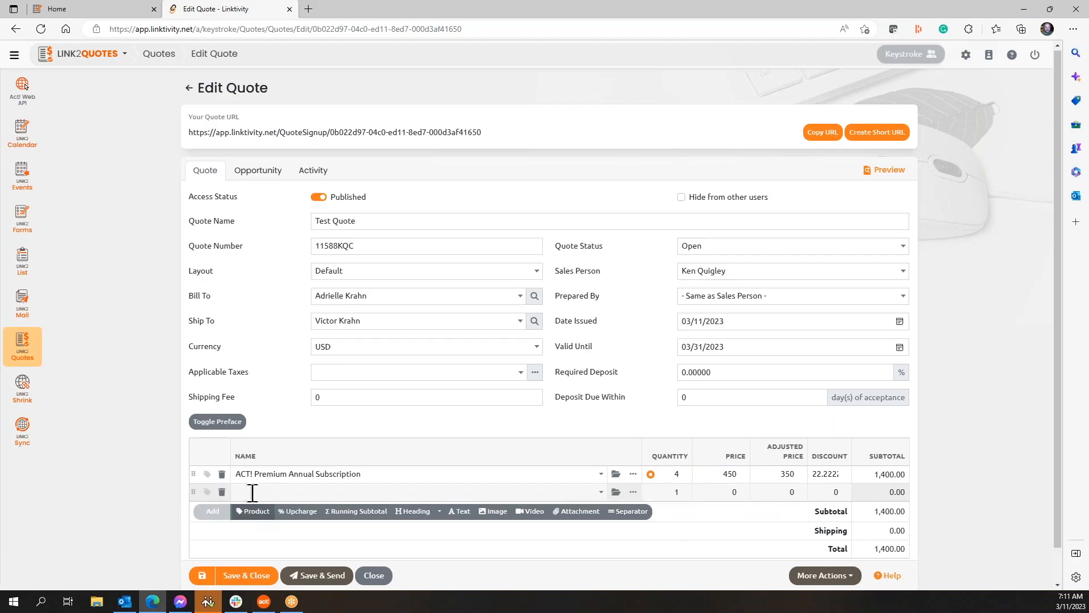
click(615, 492)
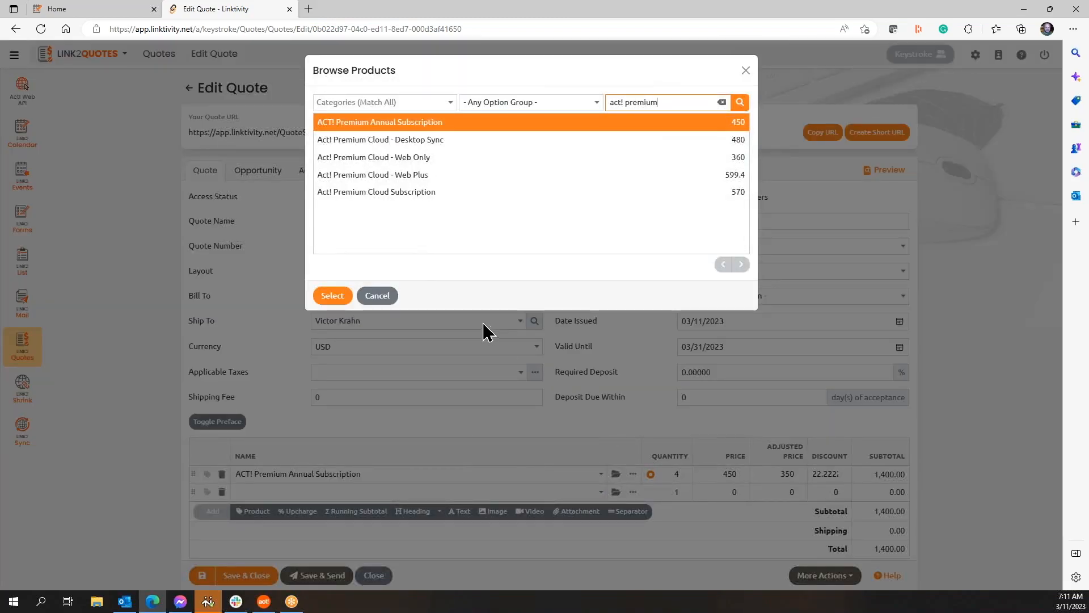
click(417, 139)
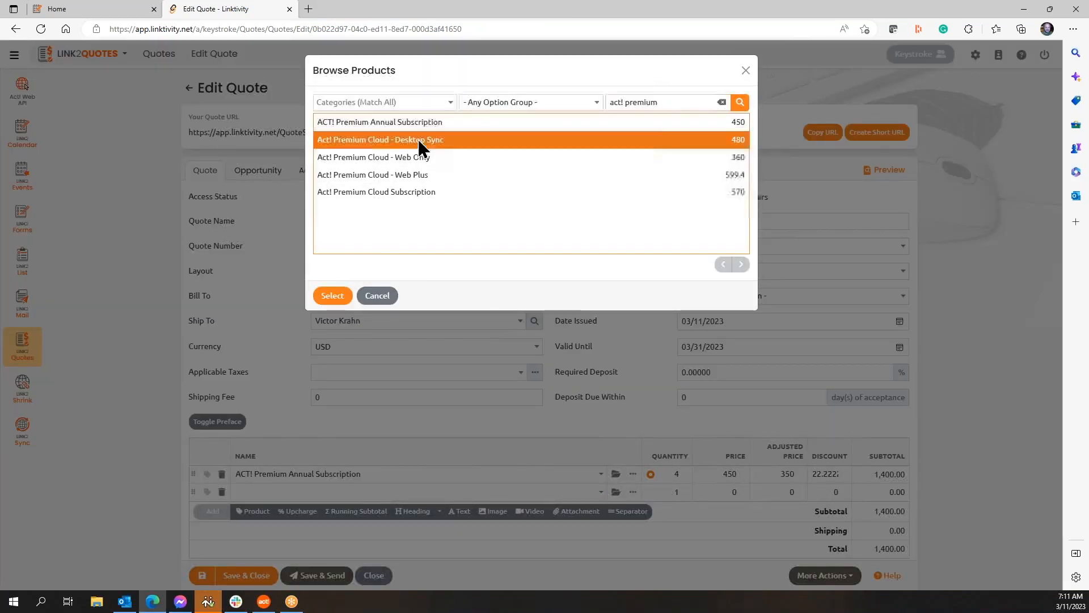
click(337, 287)
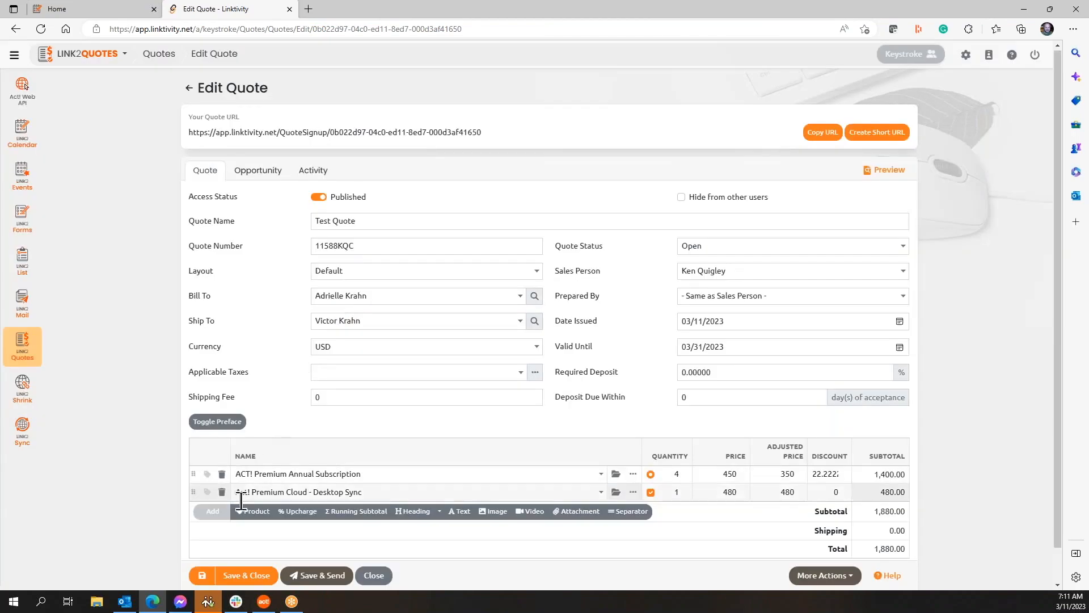
click(253, 510)
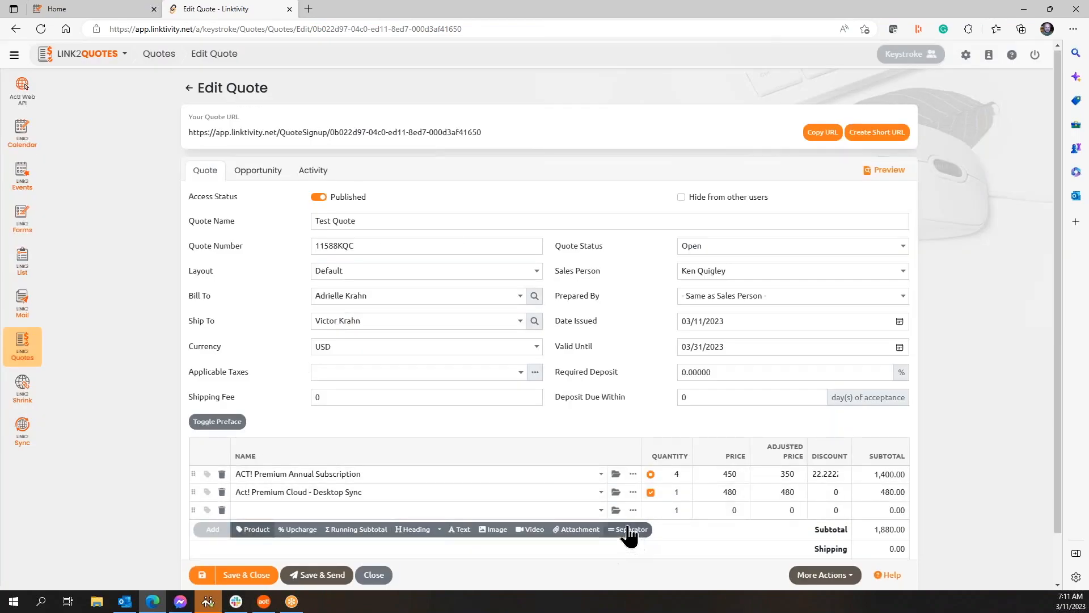
click(616, 510)
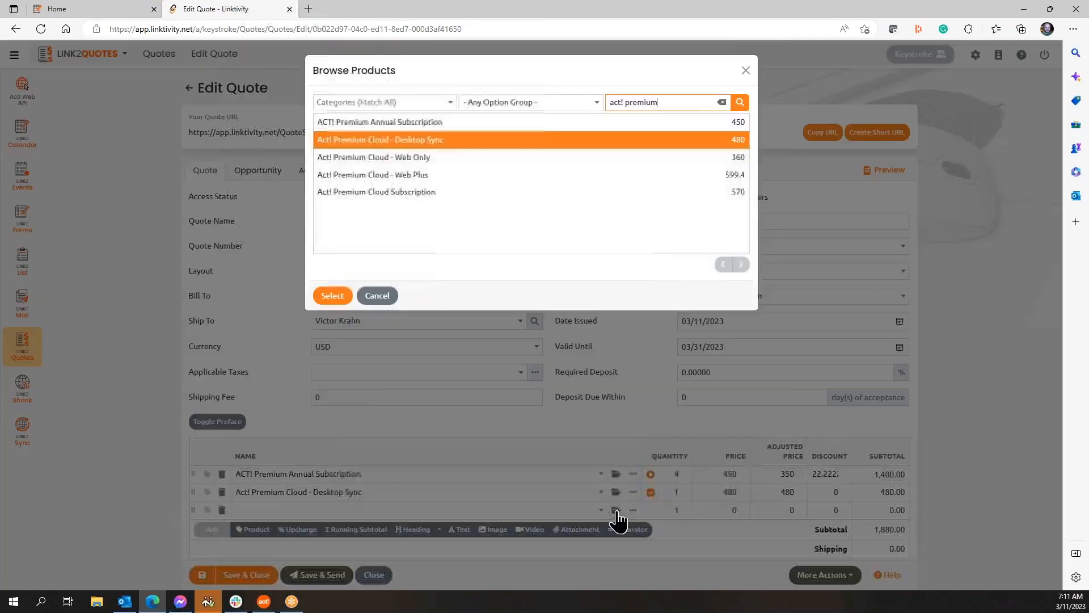
click(429, 157)
click(332, 296)
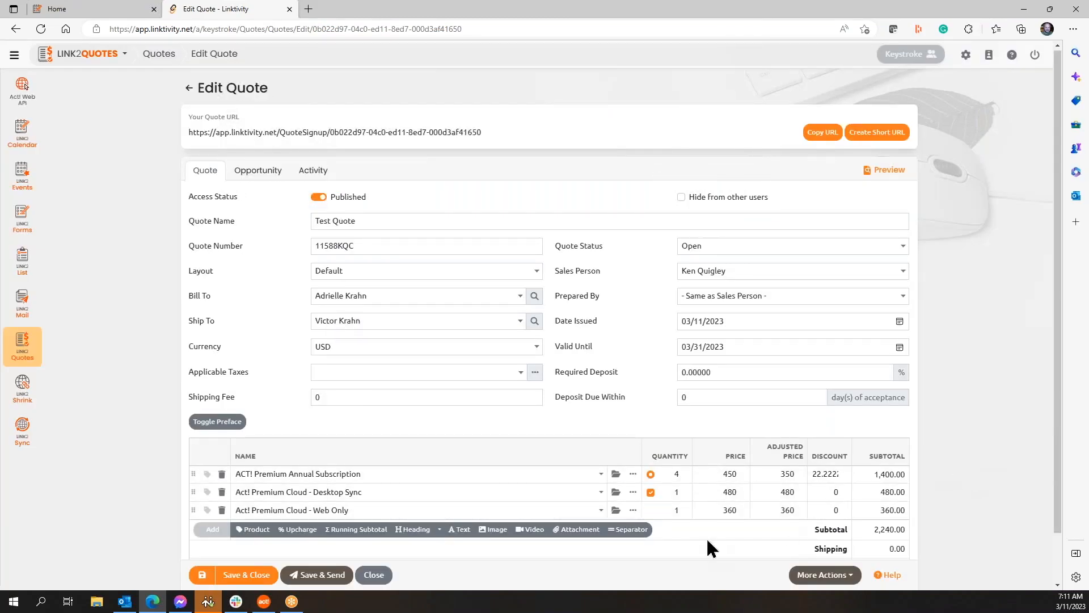
Step: Set Desktop Sync, Web Only and Annual Subscription quantities to 5 each, subtotal 5,950.00
click(683, 490)
click(683, 490)
click(684, 489)
click(684, 491)
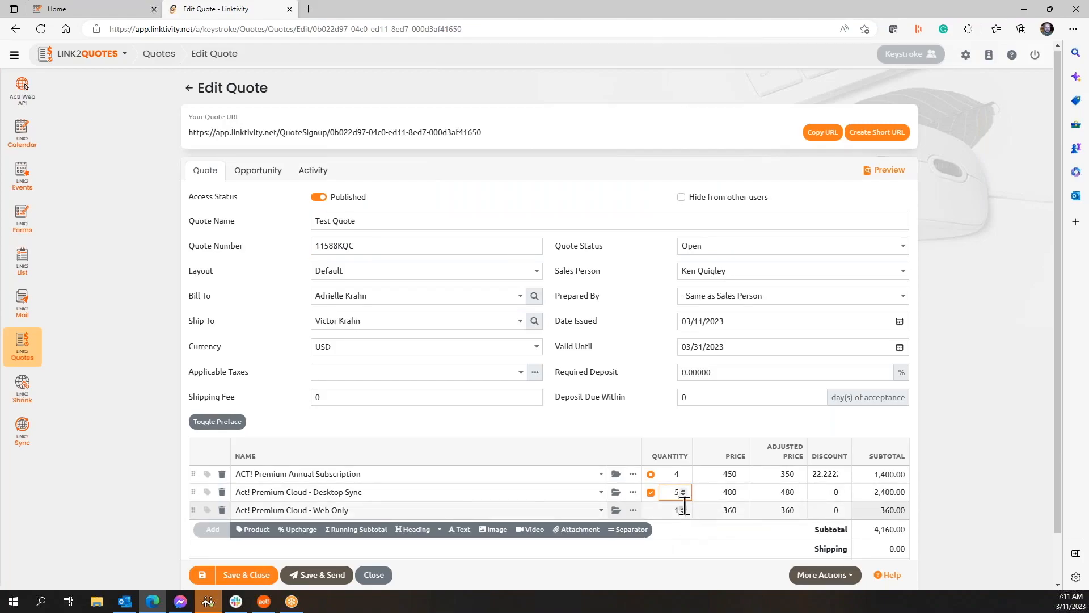
click(684, 507)
click(683, 507)
click(684, 507)
click(683, 507)
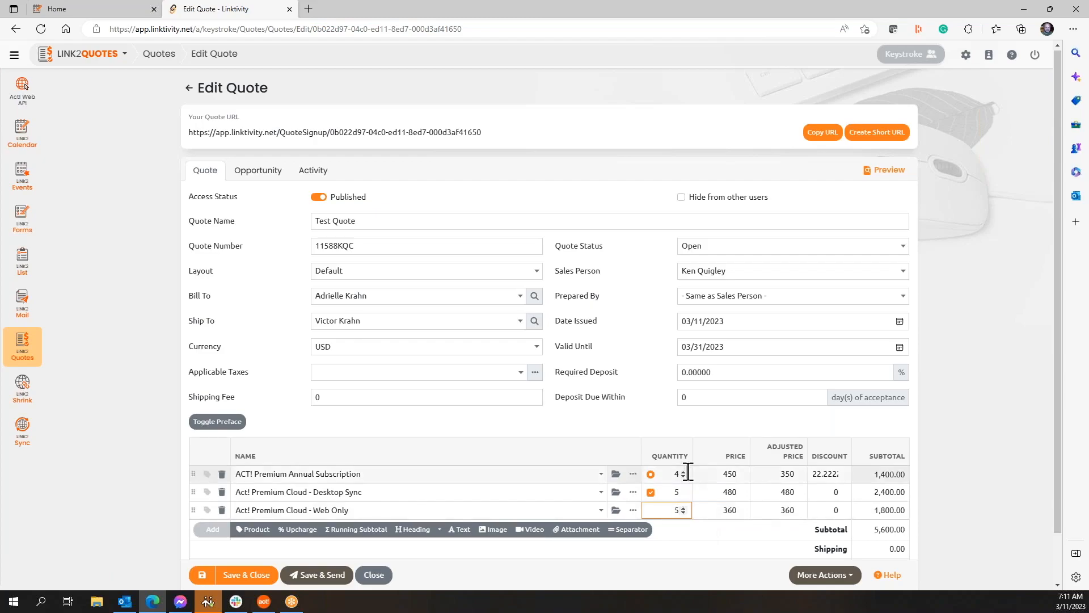
click(683, 471)
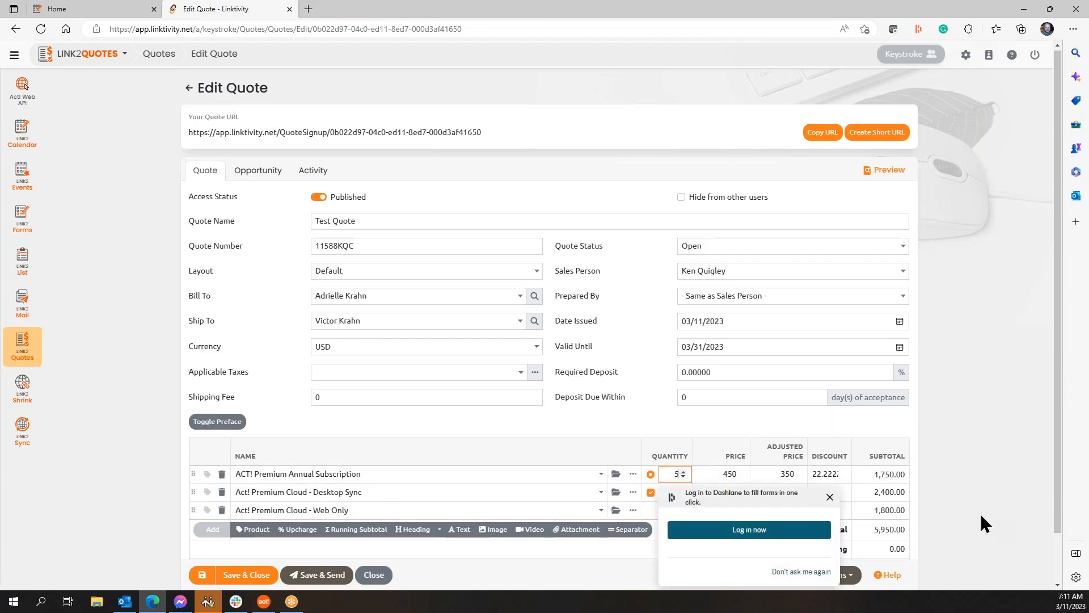
click(829, 497)
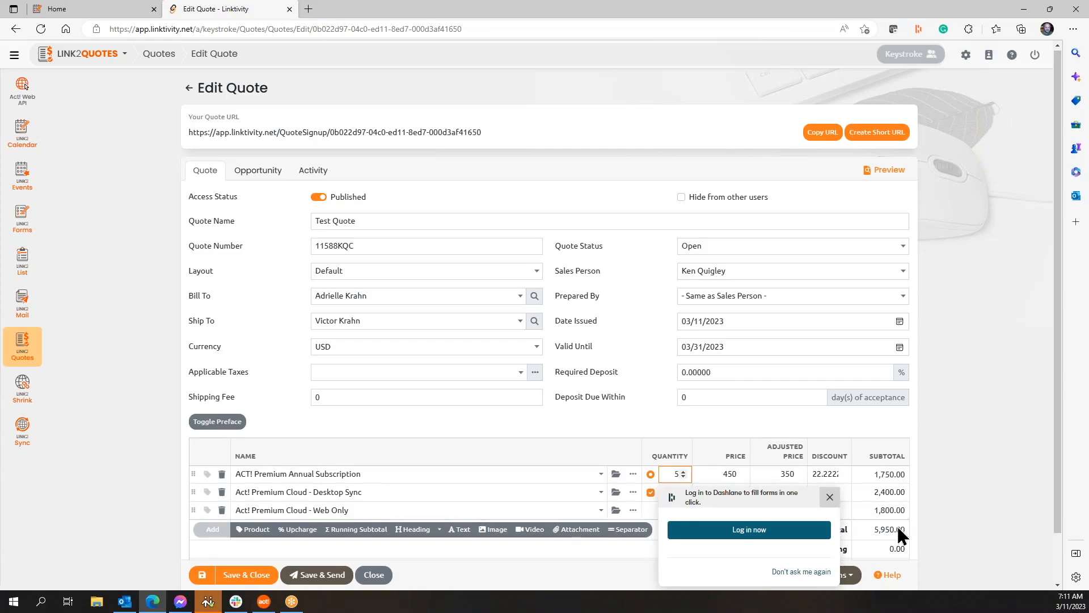
click(375, 514)
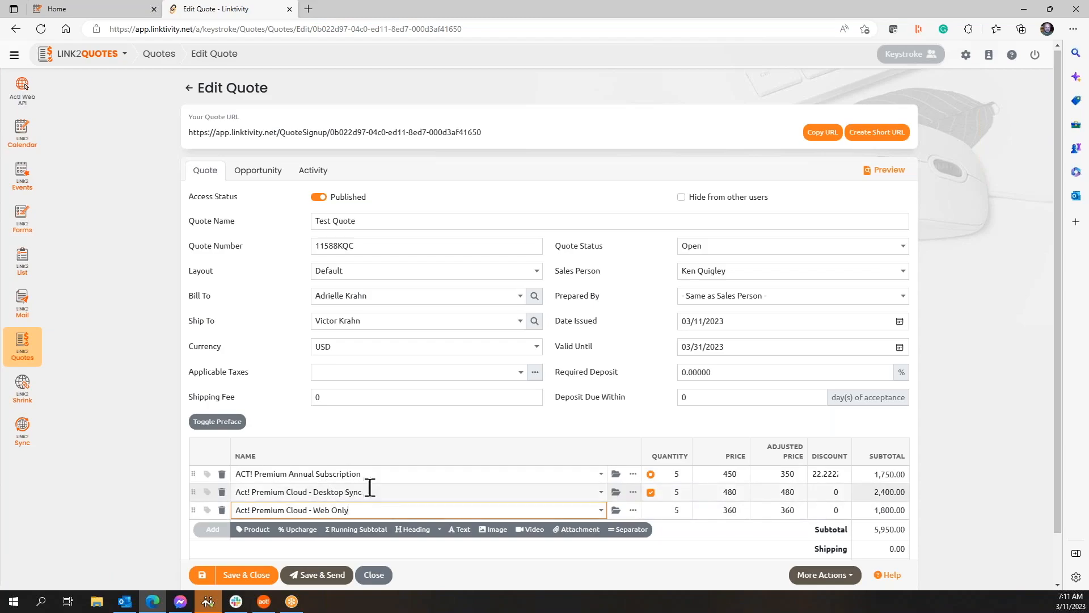
Step: Put the Annual Subscription line in the 'Act!' option group, not preselected
click(633, 474)
click(524, 322)
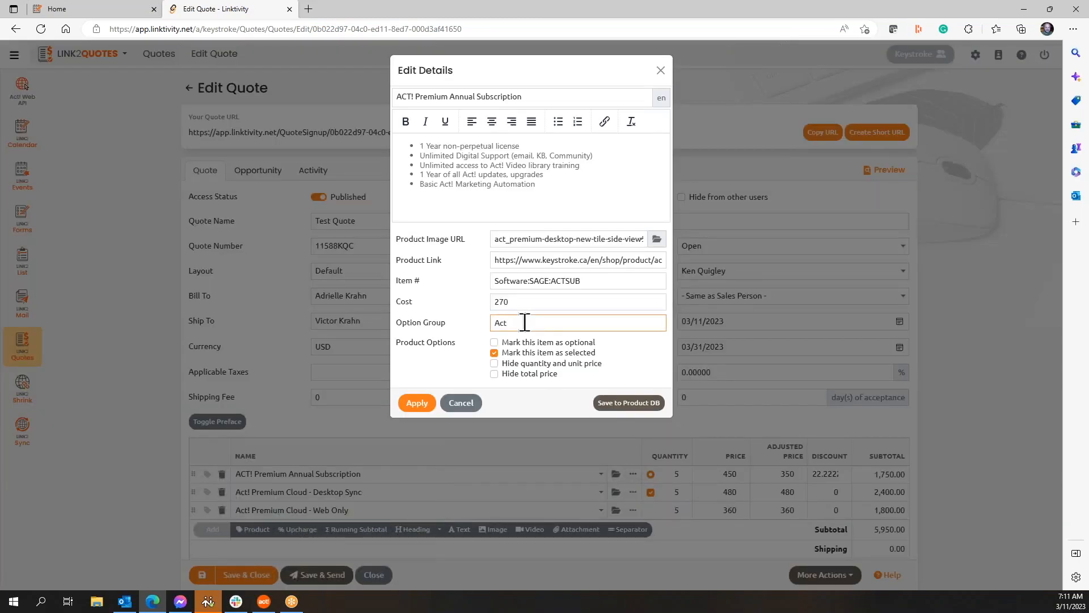
text(!)
key(ctrl+a)
click(494, 354)
click(417, 403)
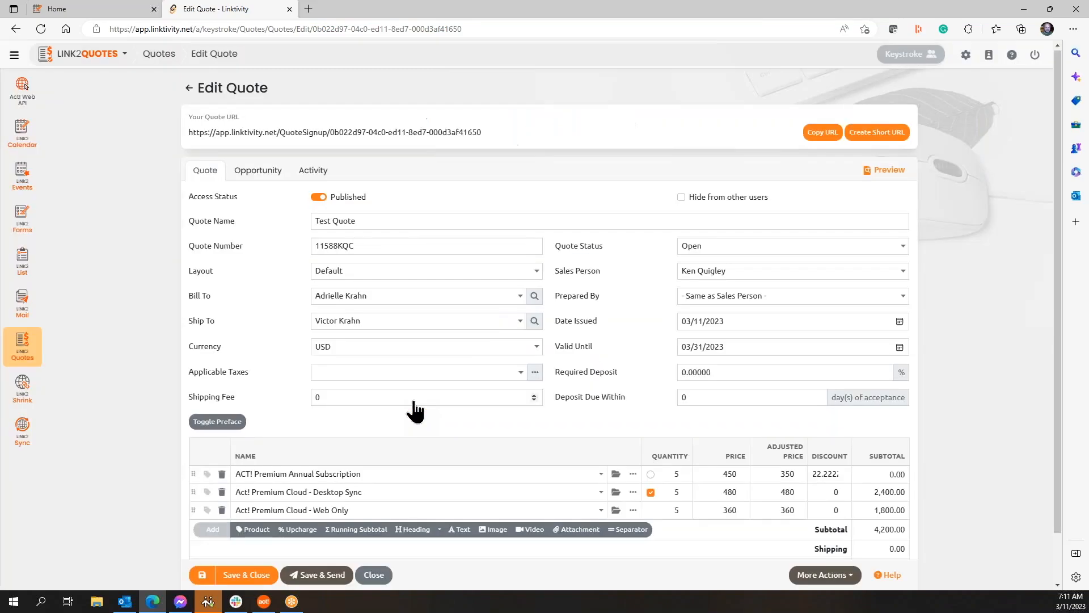
Step: Make the Desktop Sync line neither optional nor preselected
click(633, 492)
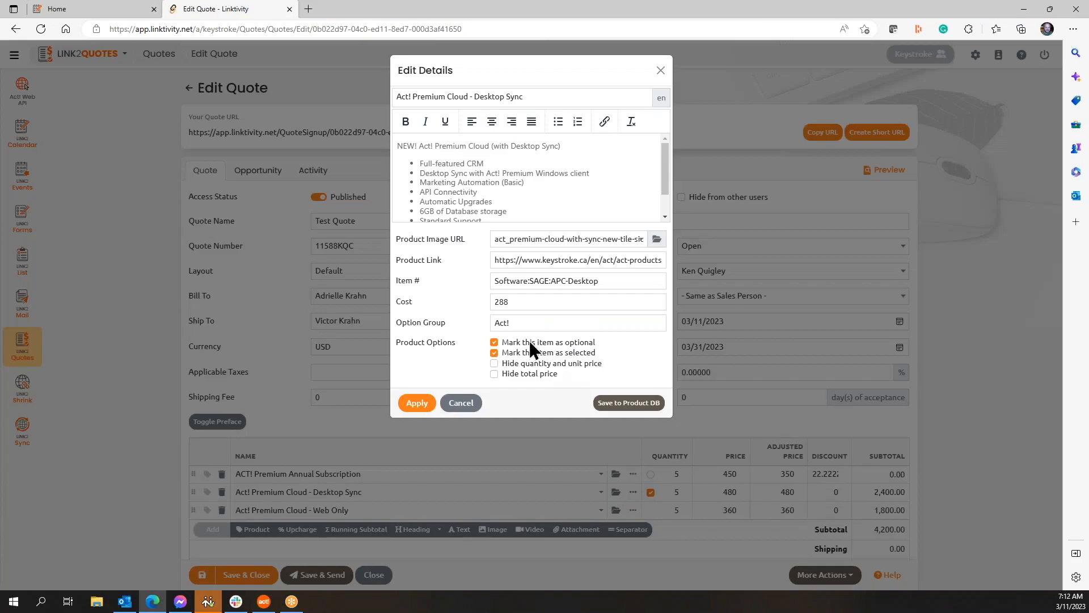
click(494, 352)
click(493, 342)
click(417, 403)
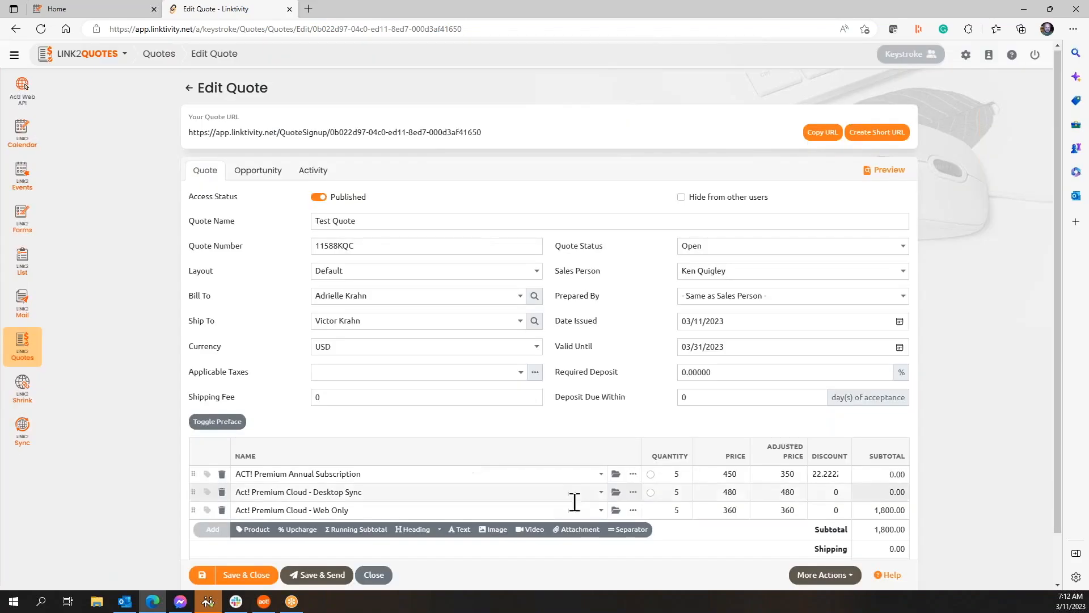
Step: Put the Web Only line in the 'Act!' option group, not preselected
click(633, 510)
click(503, 321)
text(Act!)
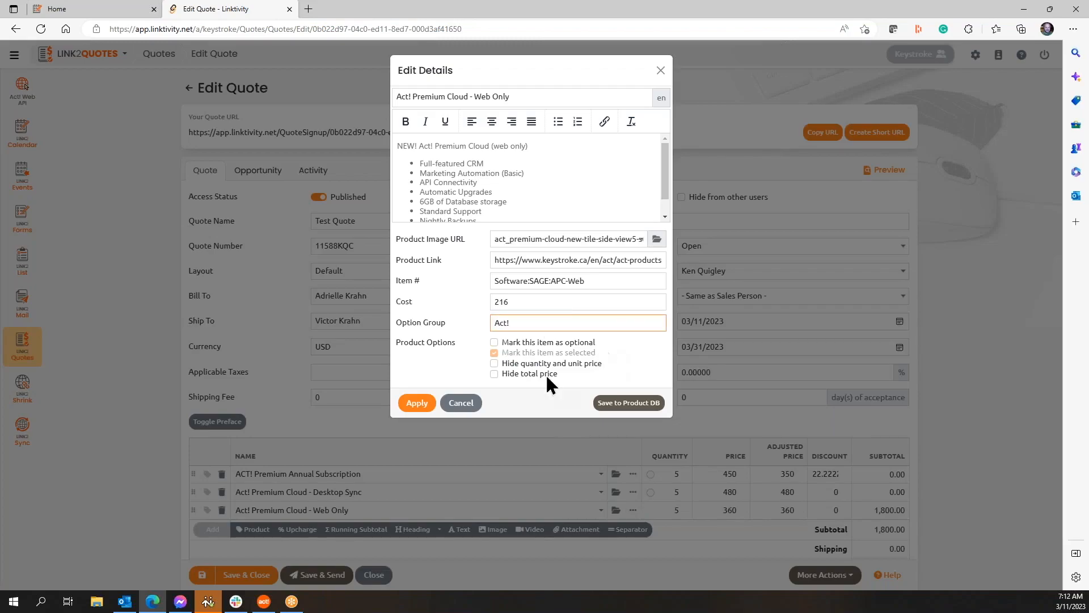
click(494, 353)
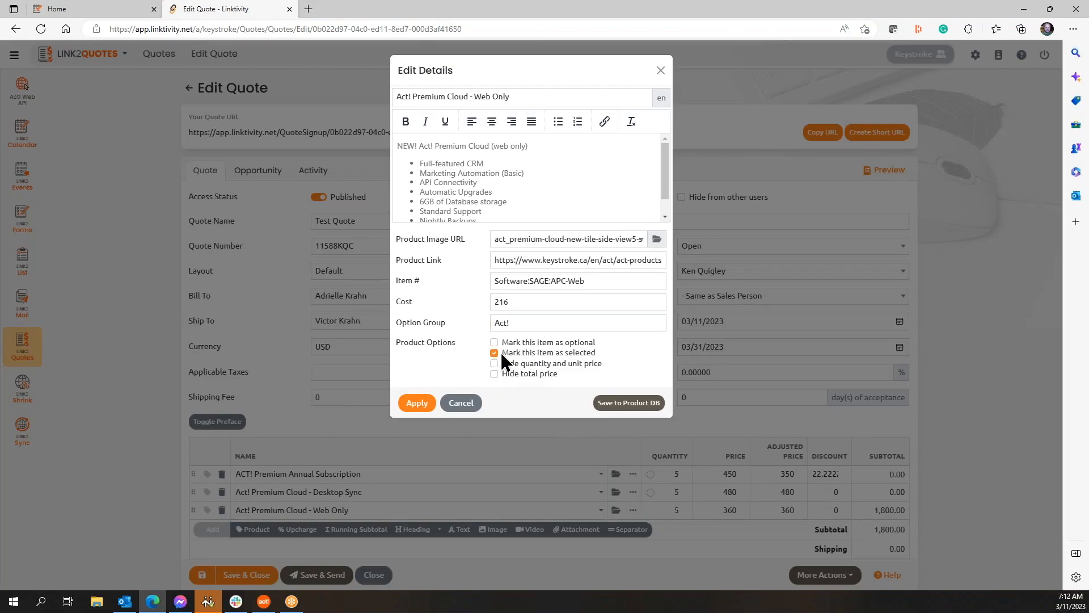
click(422, 404)
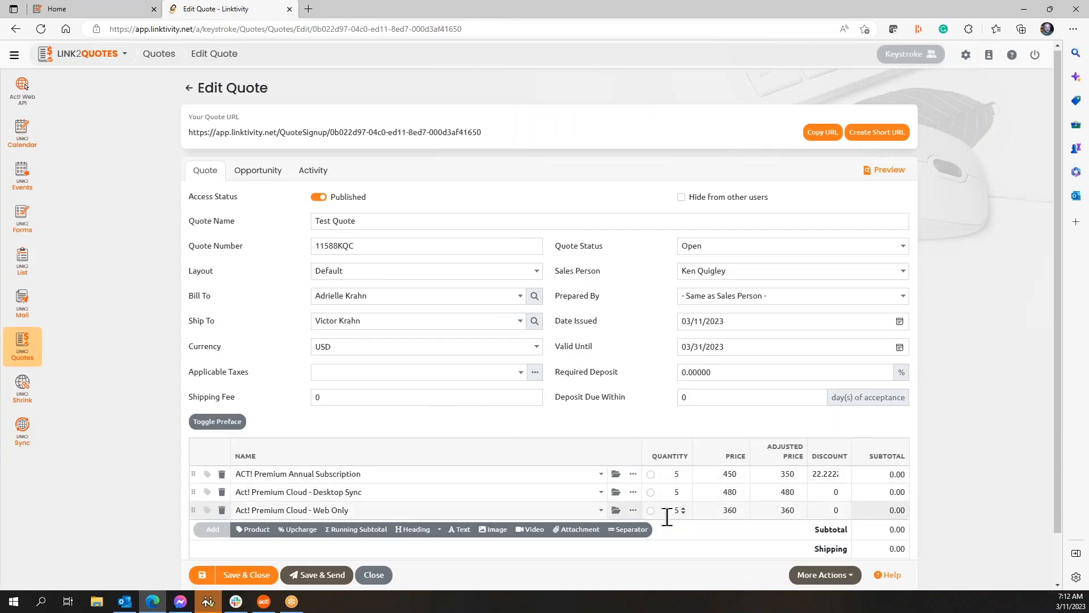
Step: Select Annual Subscription's option radio, try Desktop Sync, then return to Annual Subscription
click(650, 474)
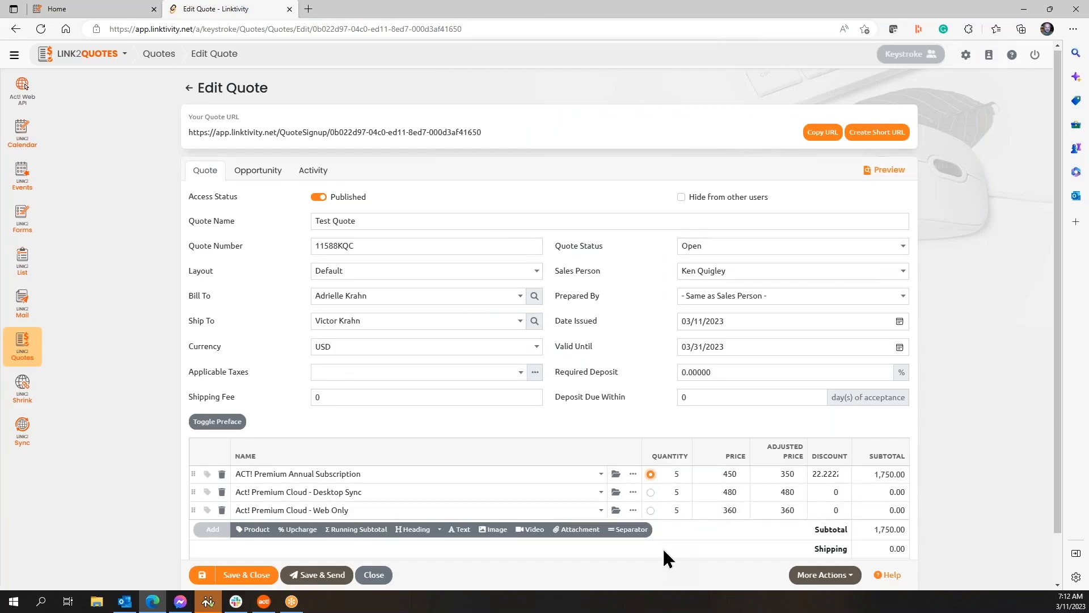
click(651, 492)
click(650, 473)
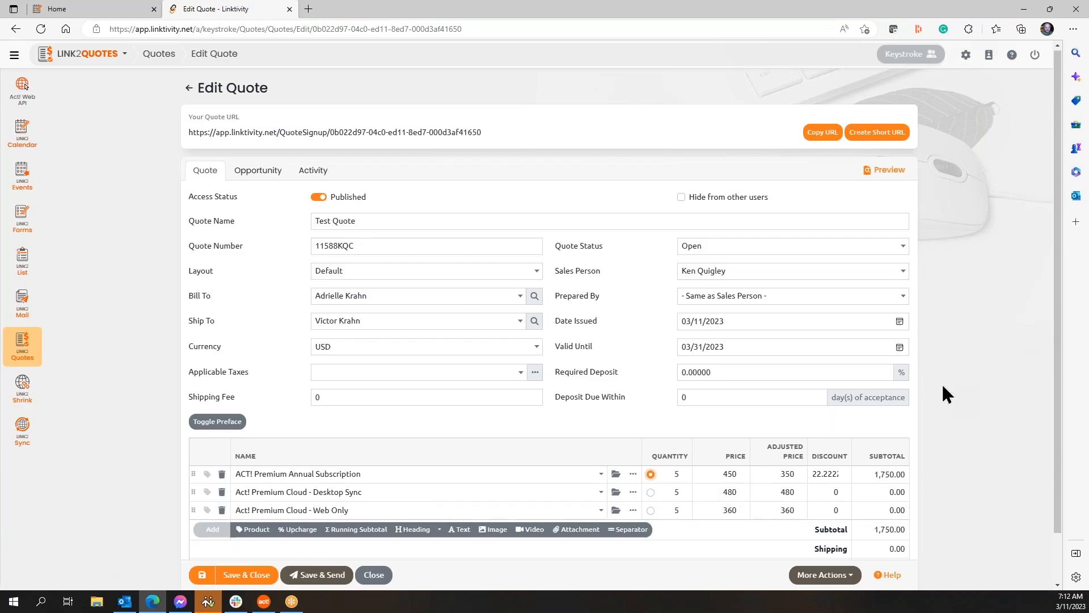
Step: Add a product line with the Orange Care annual support plans found by searching 'orange'
click(254, 529)
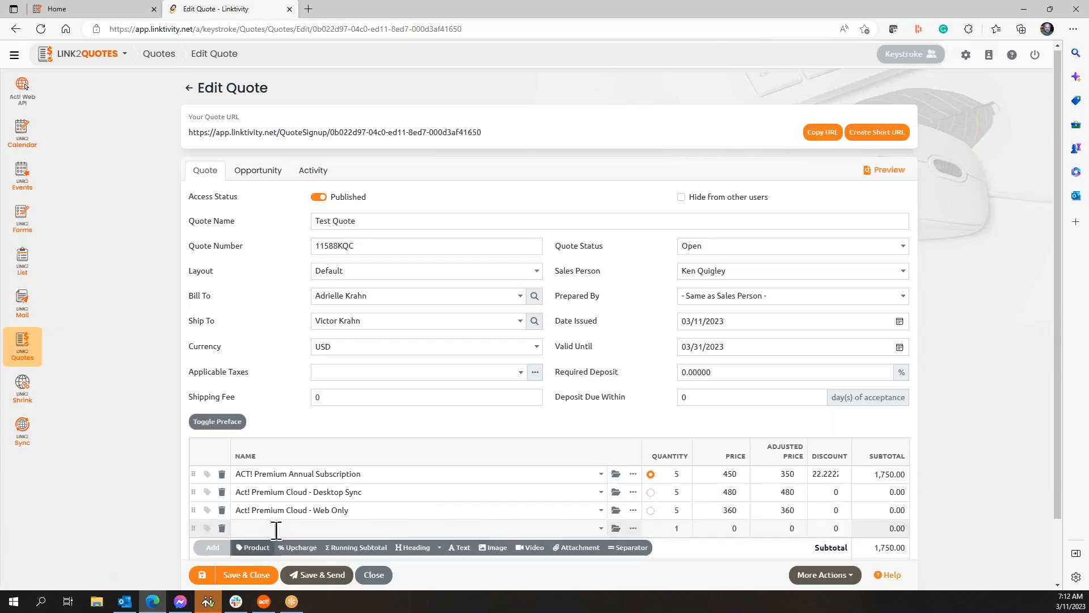
click(286, 529)
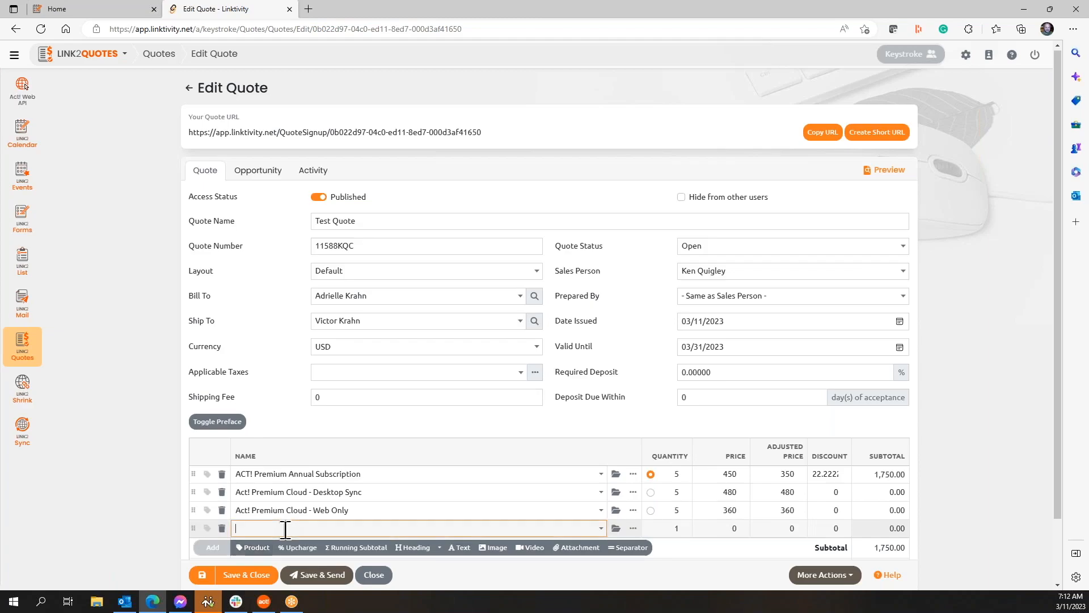
text(orange)
click(600, 529)
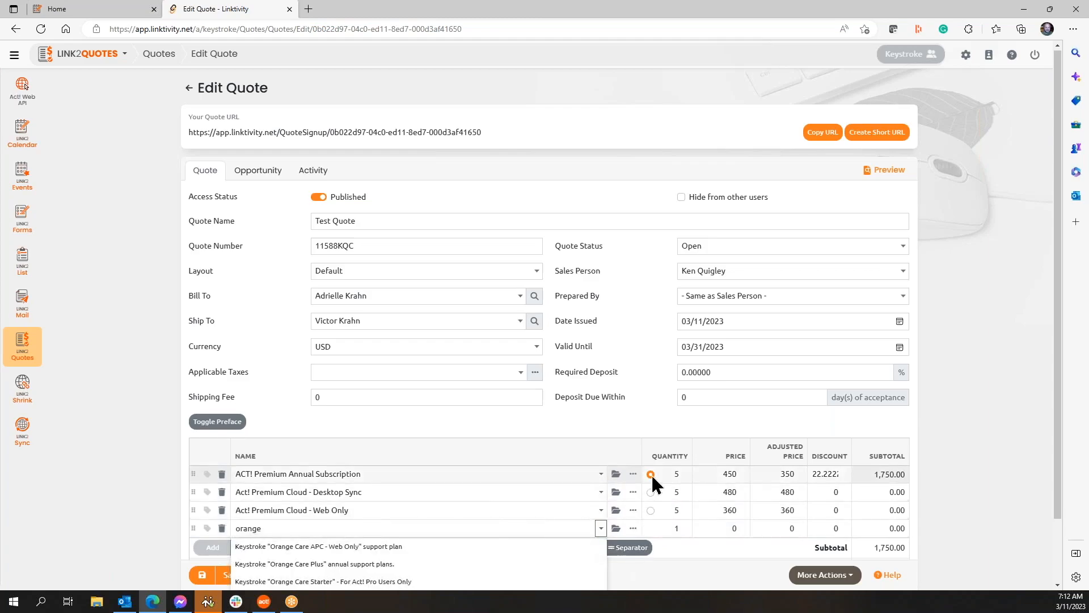
scroll(651, 474, down, 2)
click(378, 526)
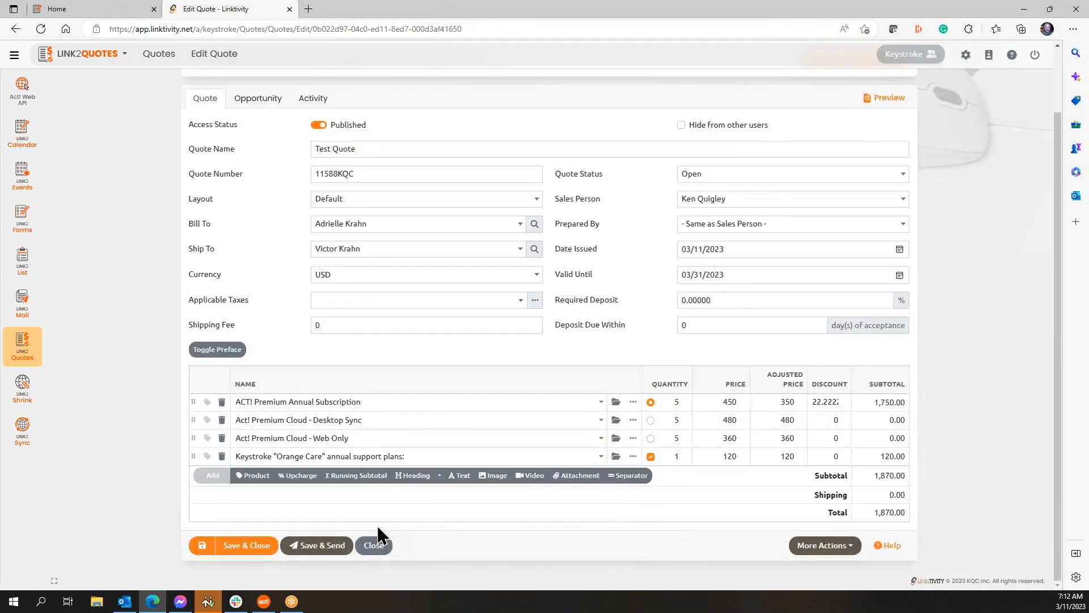
Step: Set the Orange Care line to quantity 5 with a 10% discount, subtotal 2,290.00
click(683, 453)
click(684, 453)
click(684, 453)
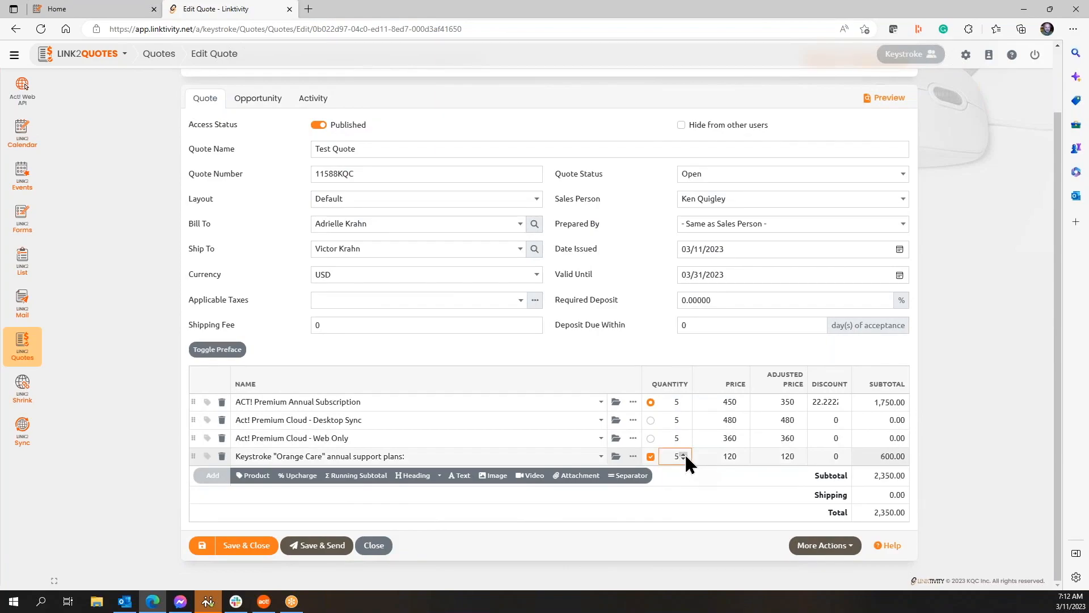
click(823, 456)
text(1)
key(Tab)
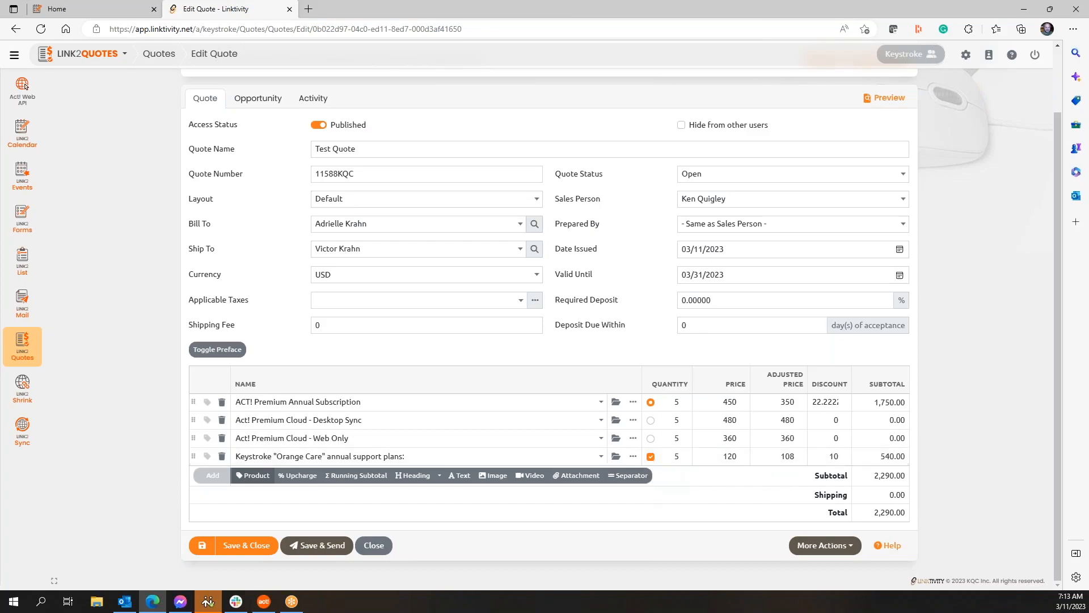
click(633, 457)
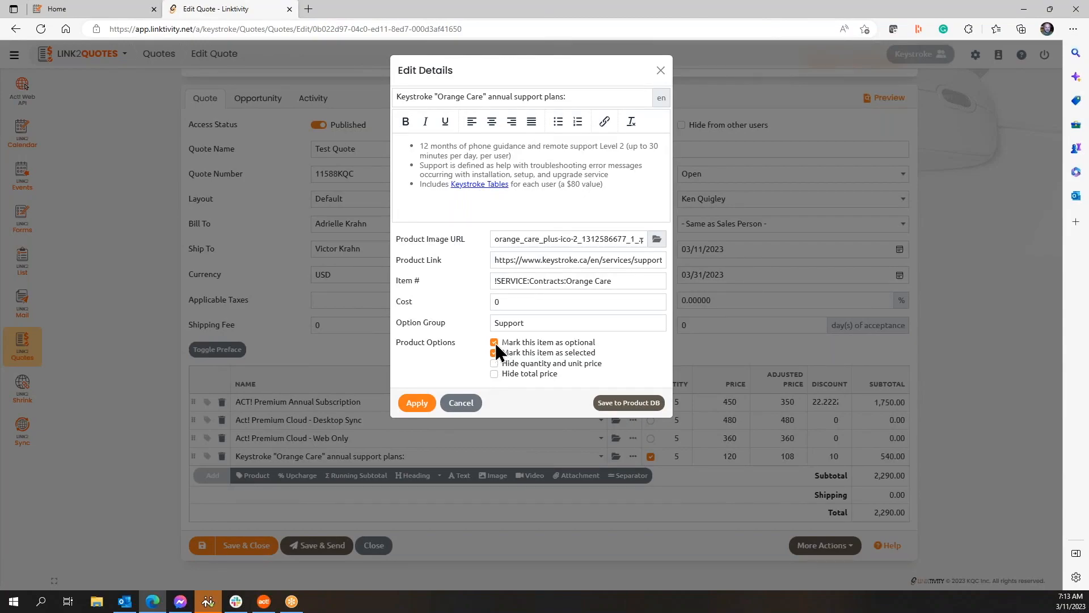
Step: Clear the 'Support' option group on the Orange Care line and save Test Quote
double_click(517, 323)
key(BackSpace)
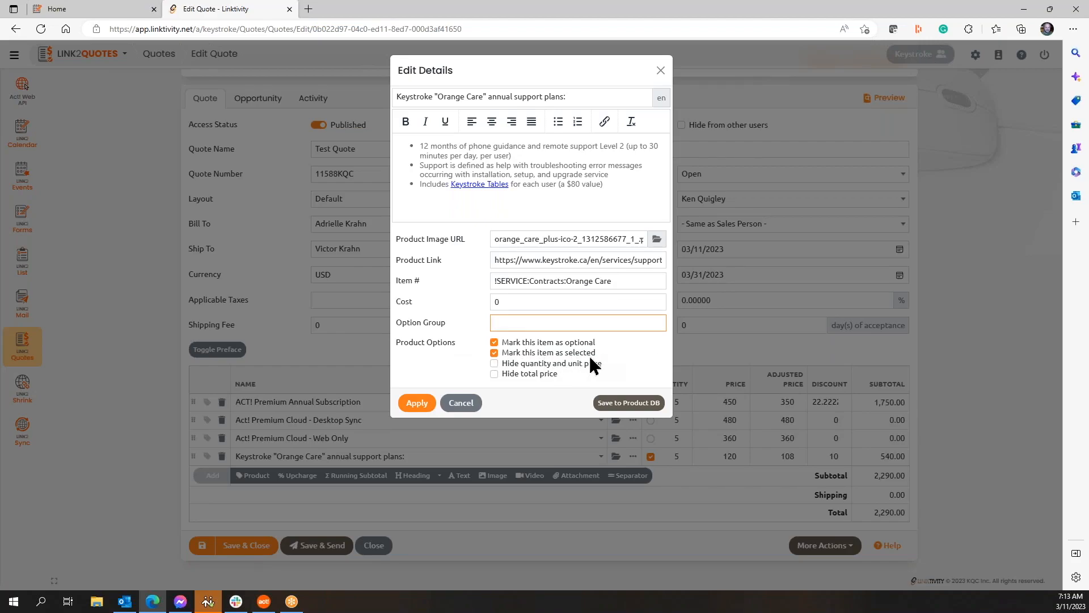
click(415, 404)
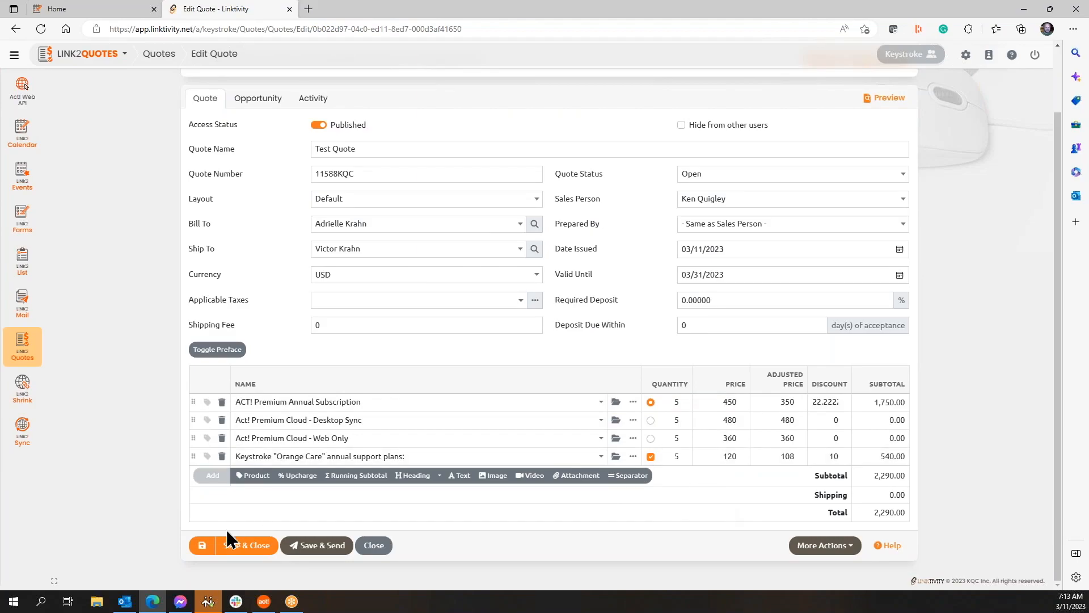
click(201, 548)
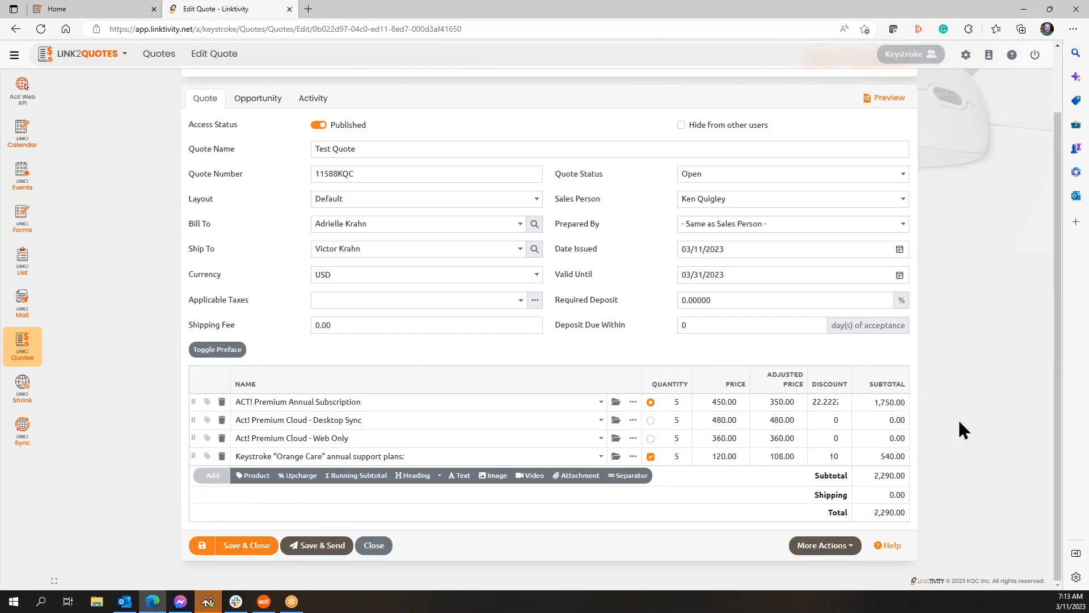
scroll(981, 420, up, 2)
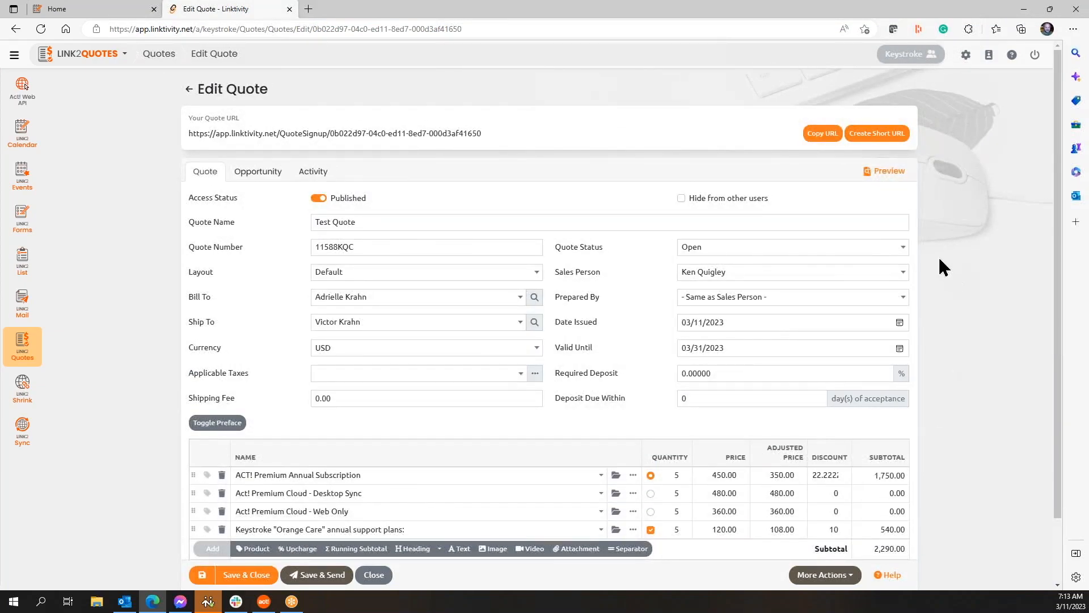
Step: Preview the quote online and cycle through the Act! product options, ending on Desktop Sync
click(888, 172)
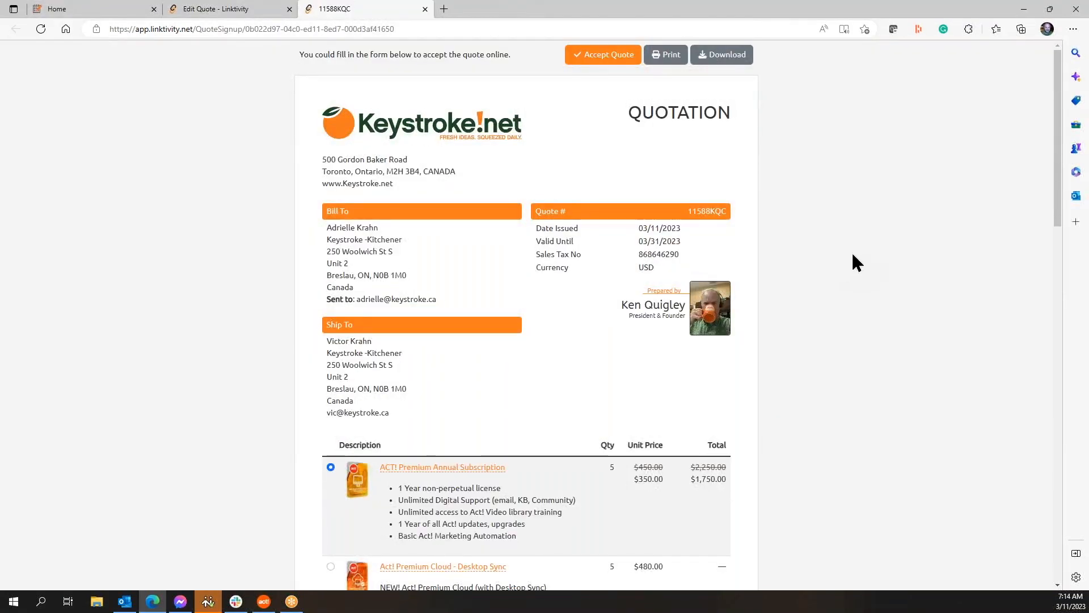
scroll(853, 255, down, 3)
scroll(852, 263, up, 2)
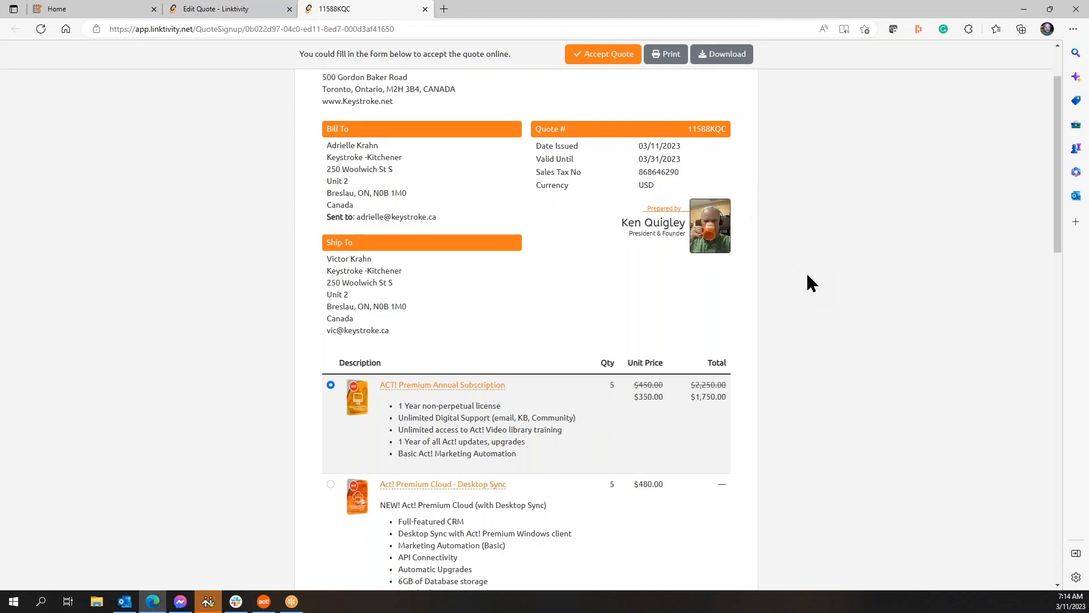
scroll(813, 282, down, 4)
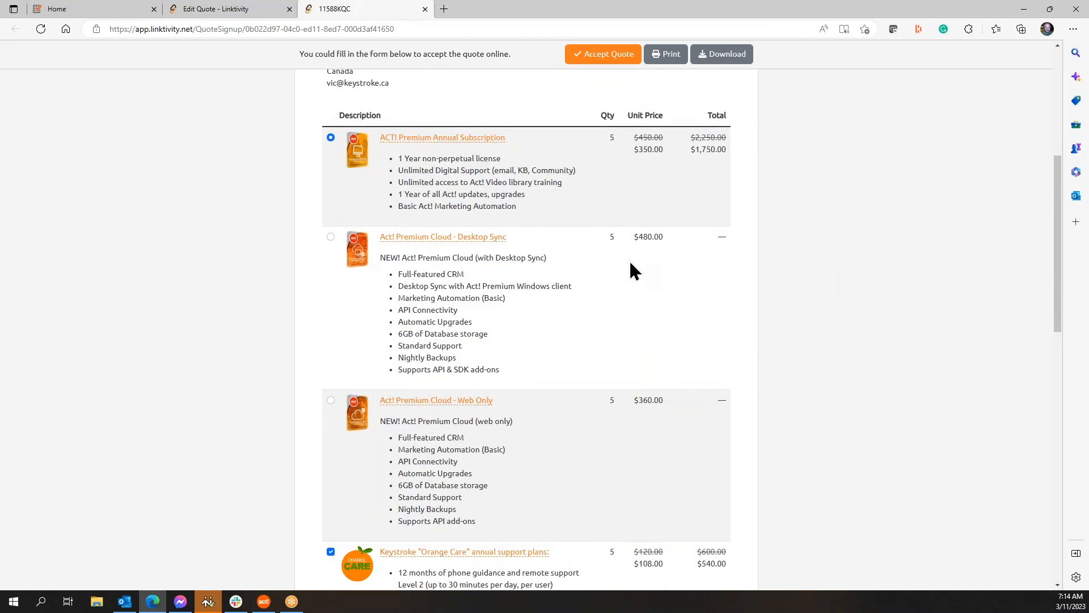
click(330, 236)
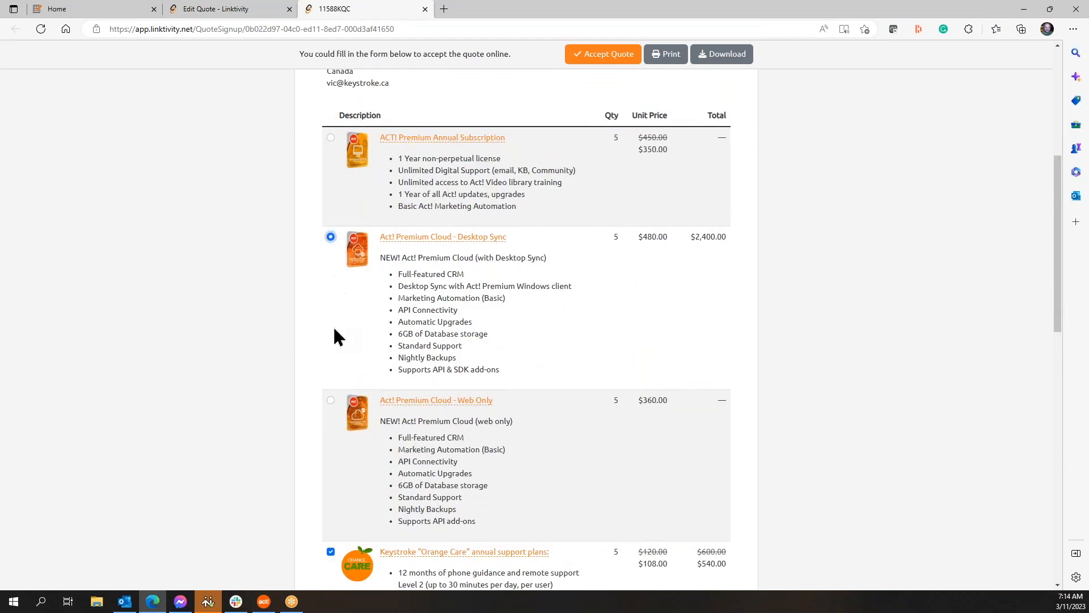
click(330, 400)
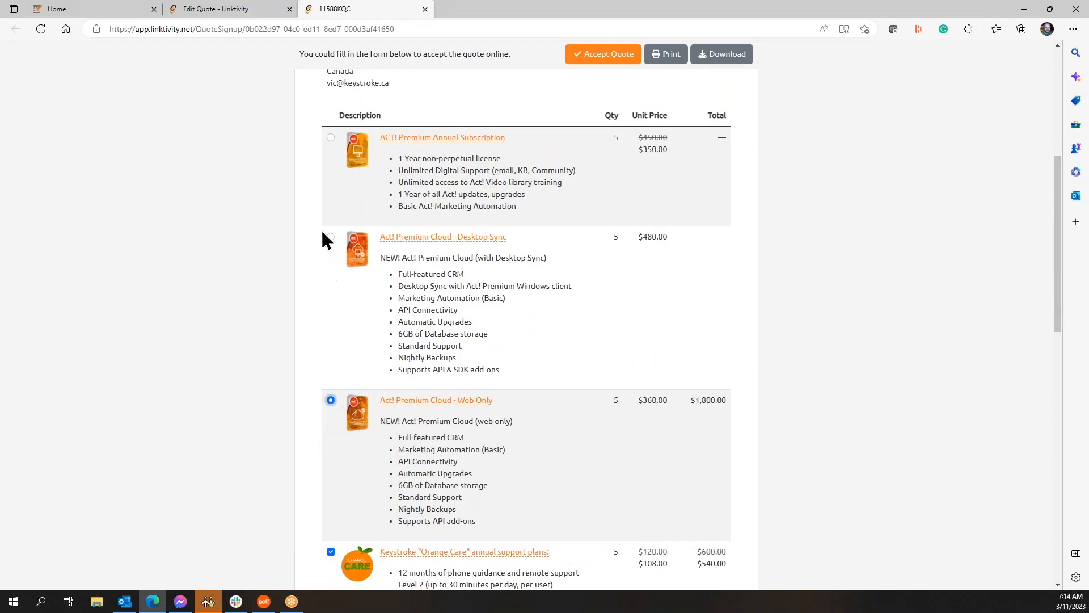
click(330, 138)
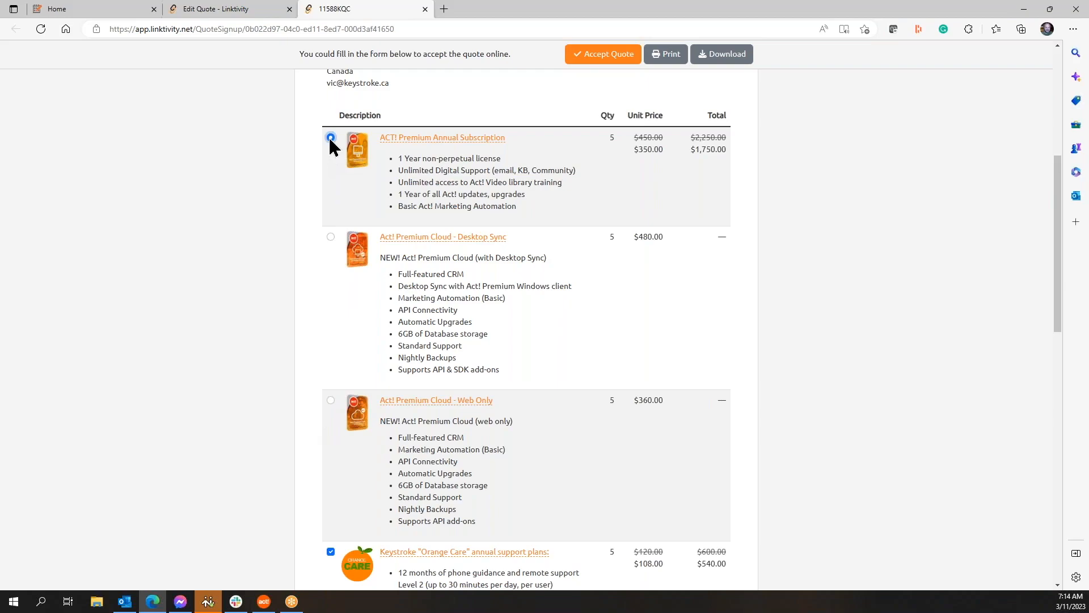
click(331, 400)
click(331, 236)
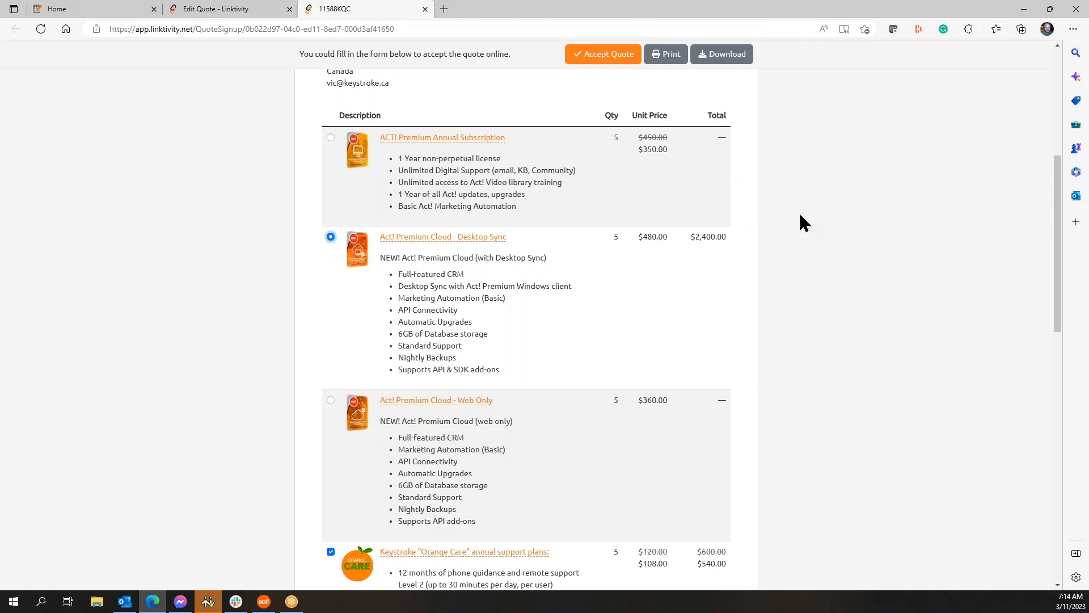
Step: Untick and re-tick Orange Care in the preview, totalling $2,940.00
scroll(805, 223, down, 5)
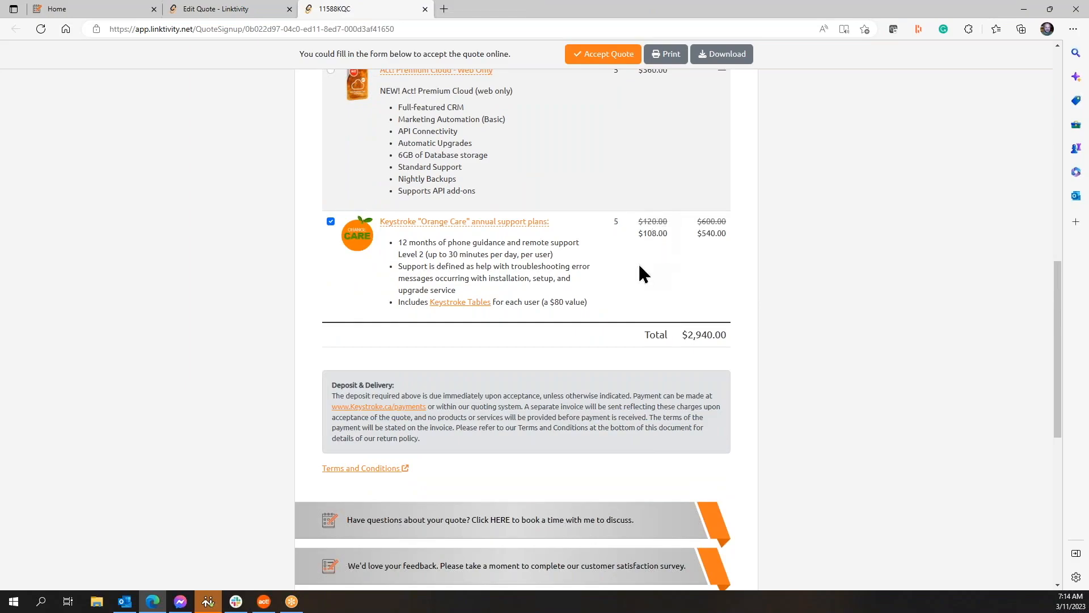
click(331, 221)
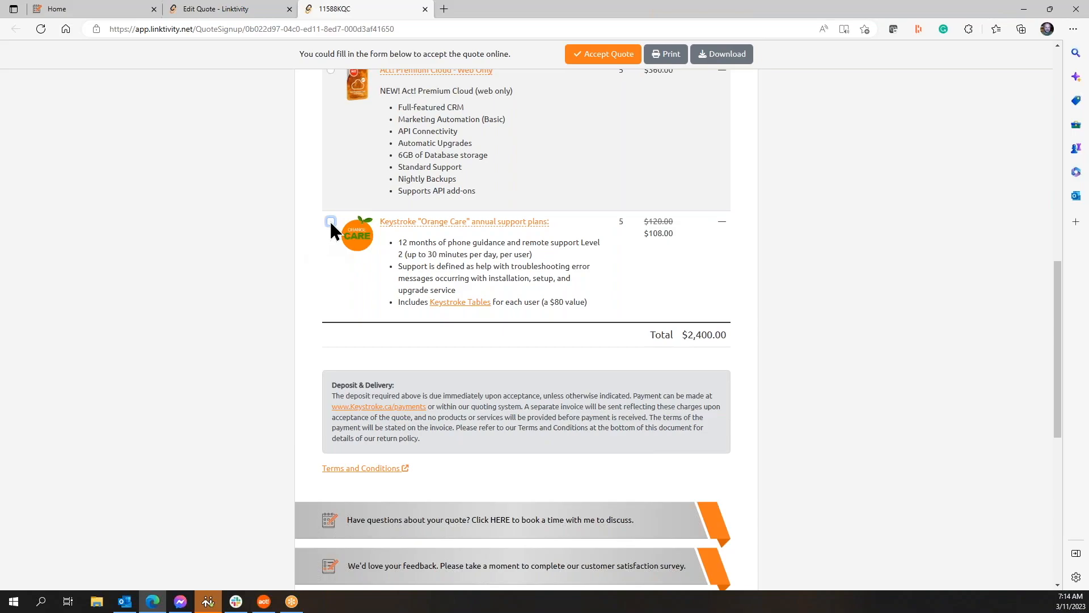
click(331, 221)
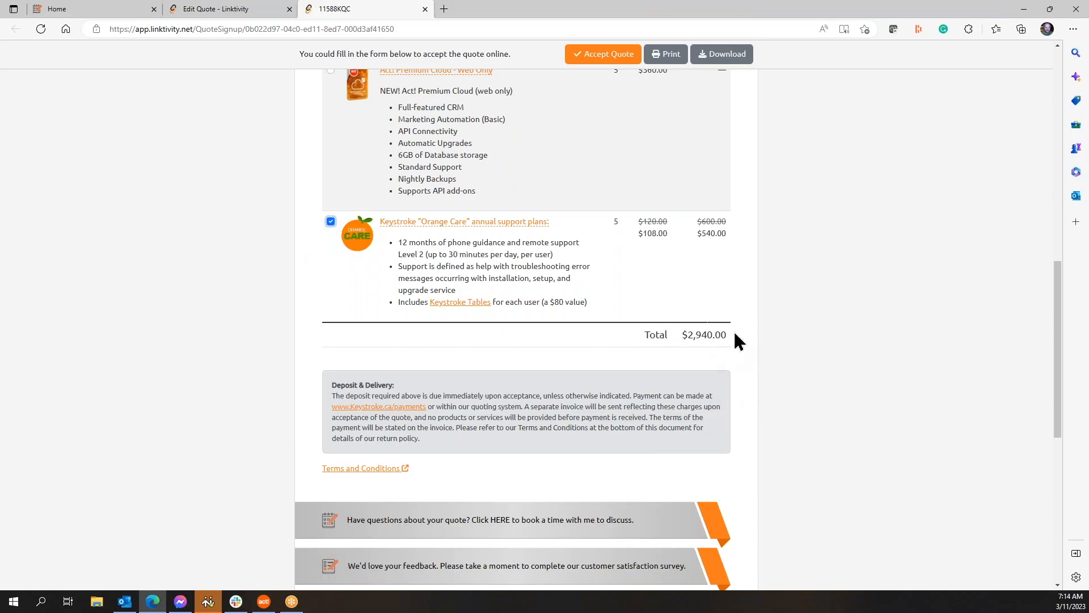
scroll(733, 367, up, 9)
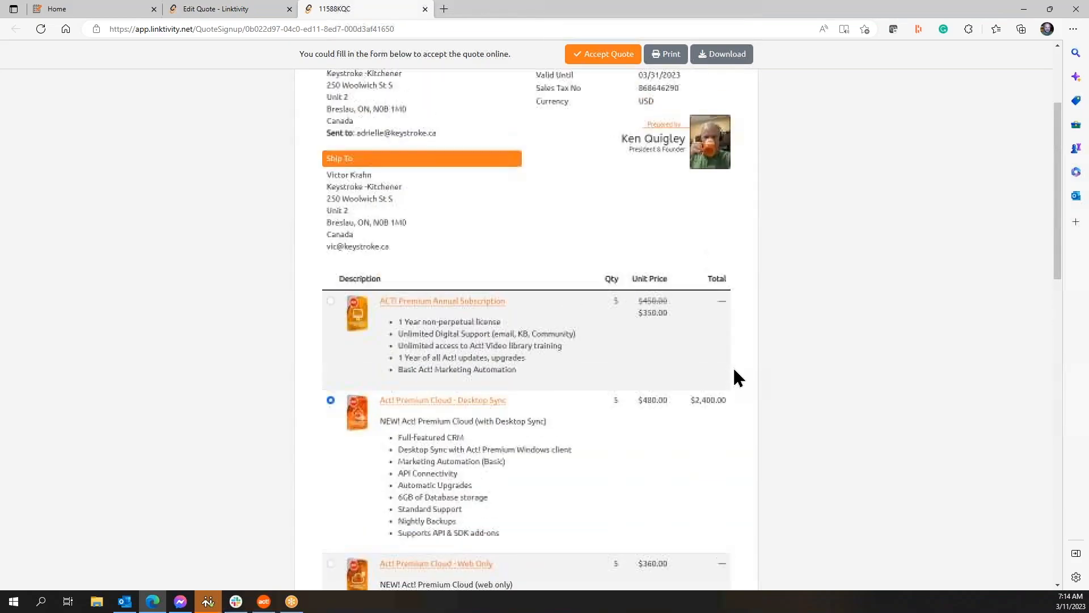
Step: Delete the ACT! Premium Annual Subscription line from the Test Quote
click(236, 11)
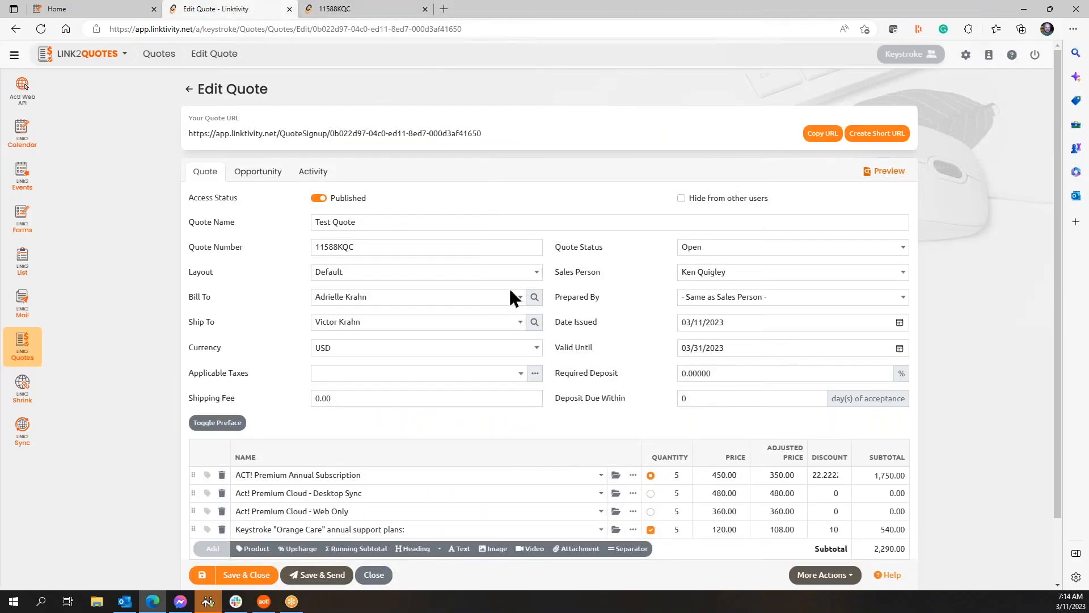
scroll(600, 299, down, 2)
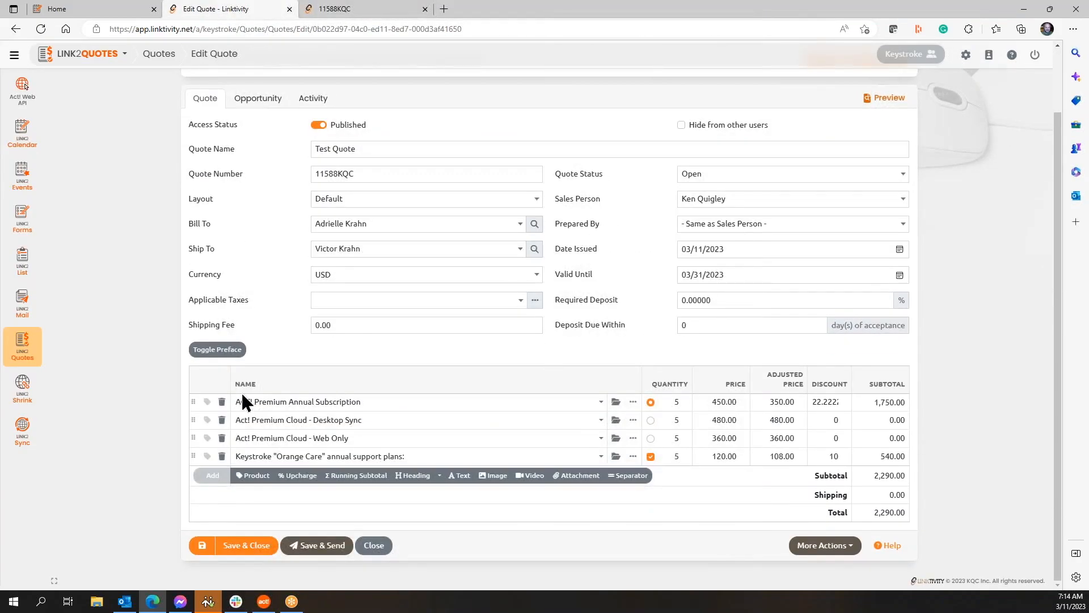
click(222, 402)
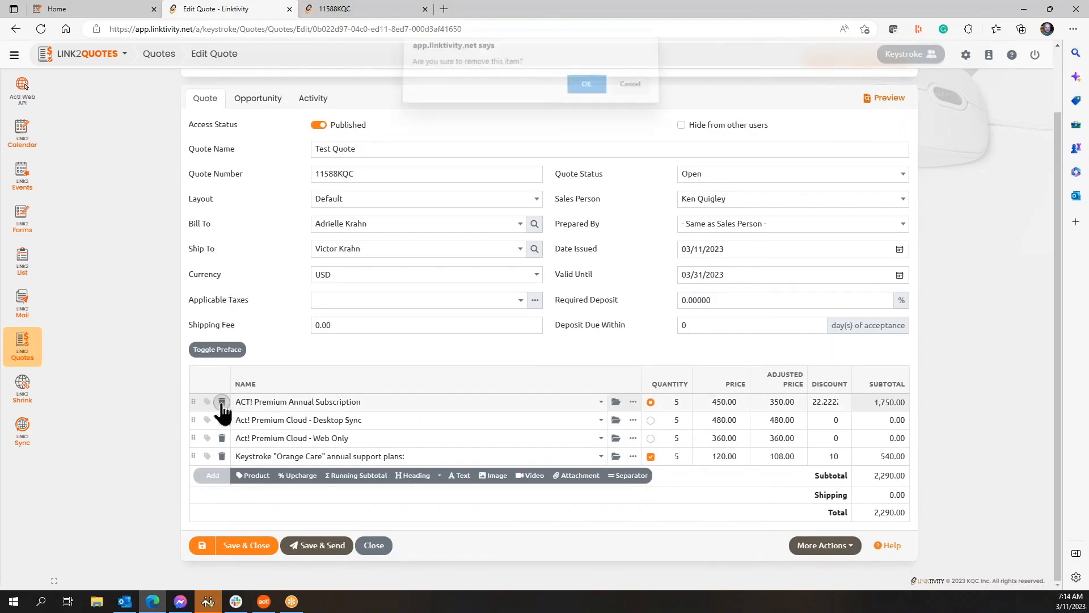
click(586, 93)
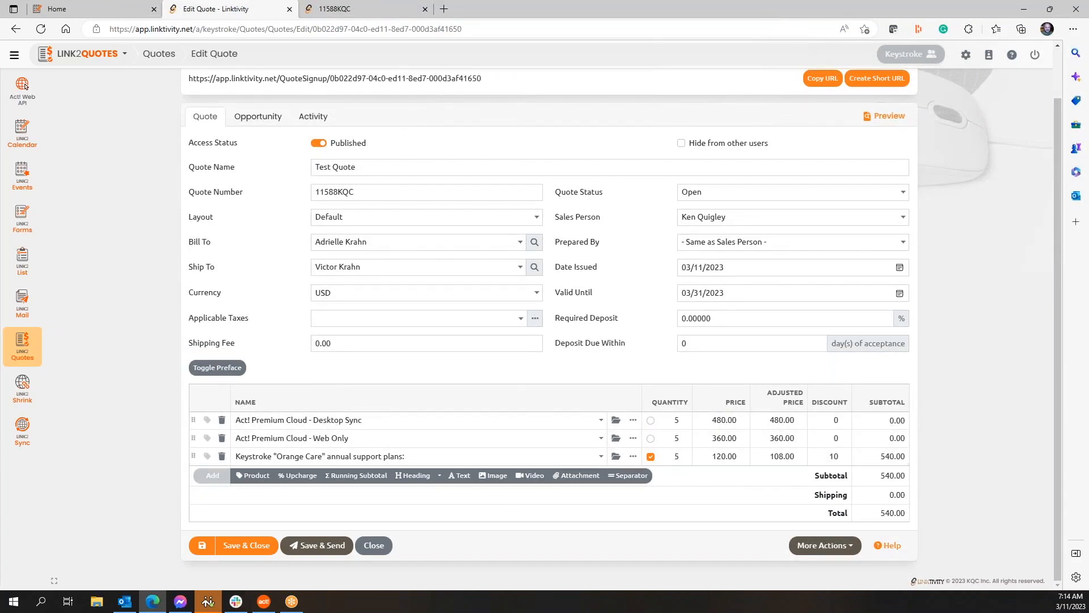
Step: Add an empty image line and open the Browse Images library for it
click(497, 477)
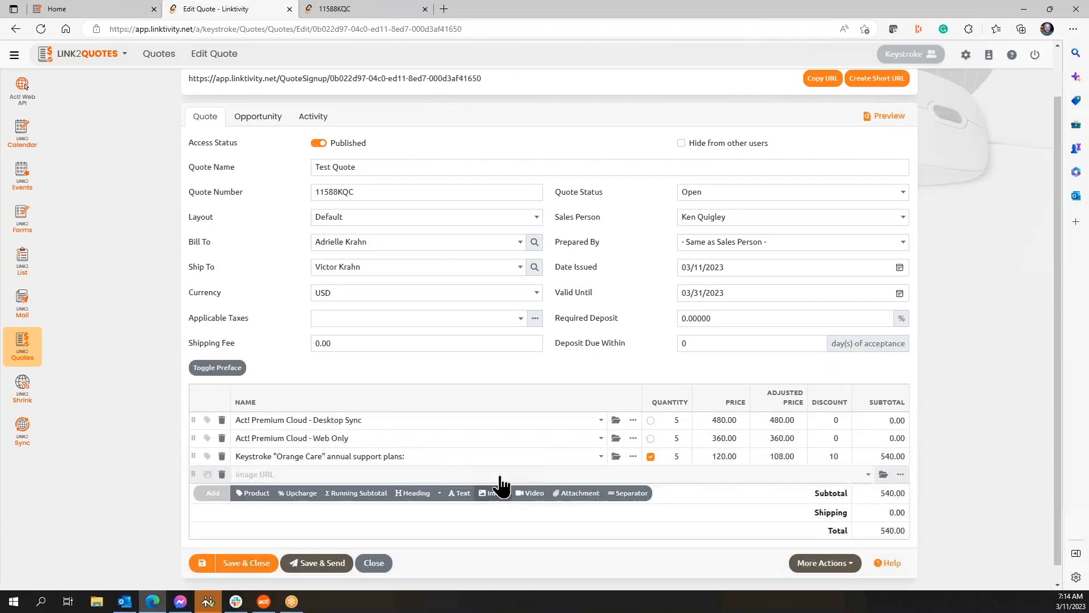
click(868, 477)
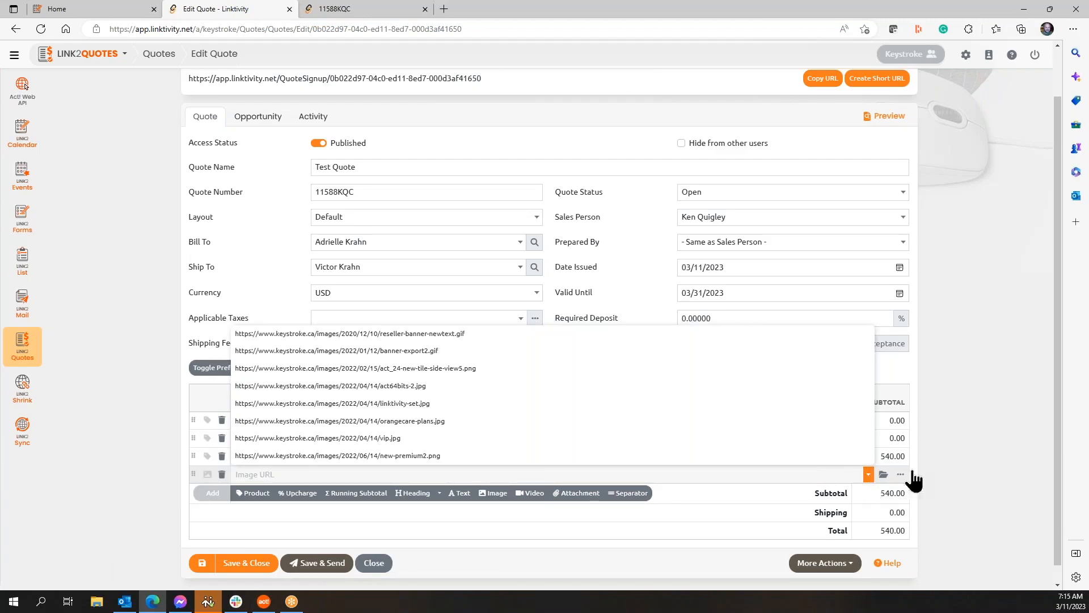
click(979, 452)
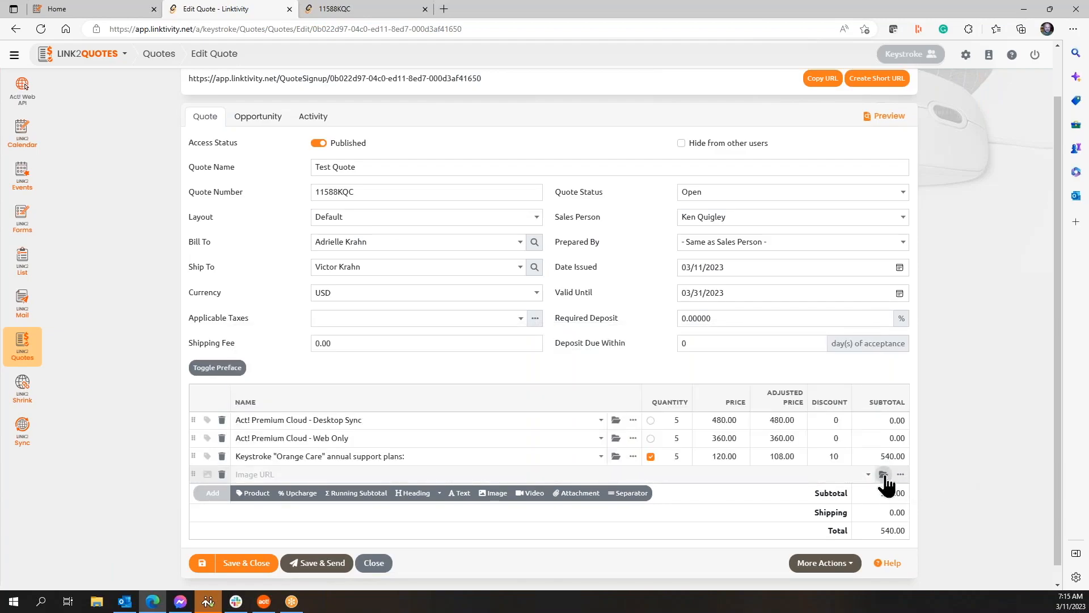
click(883, 474)
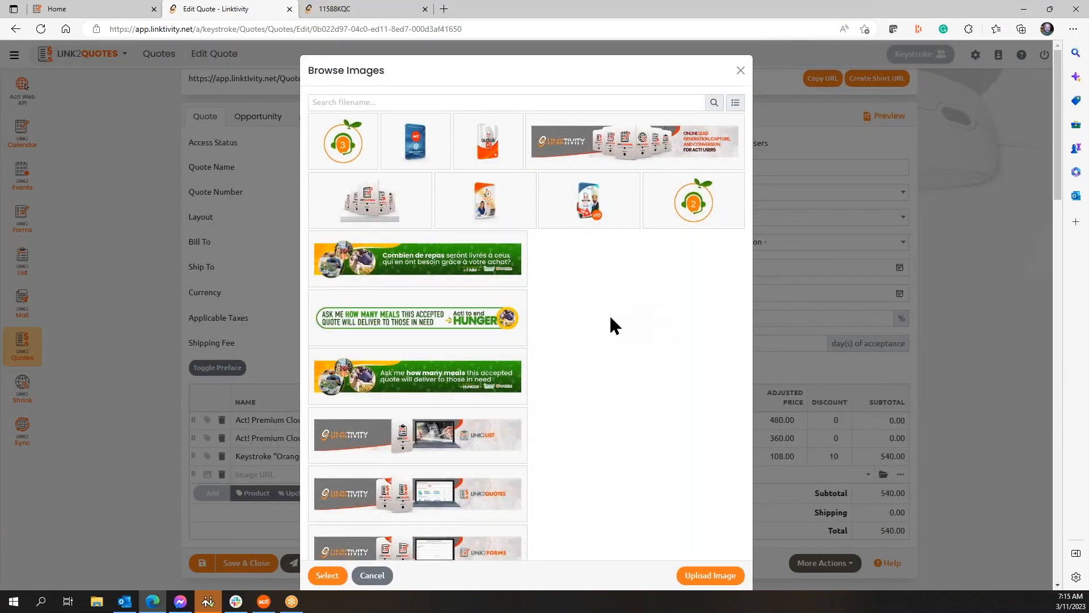
Step: Set the image line to premiumcloud-quote-image-1.jpg (CRM banner) and move it above Orange Care
scroll(609, 314, down, 3)
scroll(609, 314, down, 3)
scroll(609, 314, down, 3)
scroll(609, 314, down, 3)
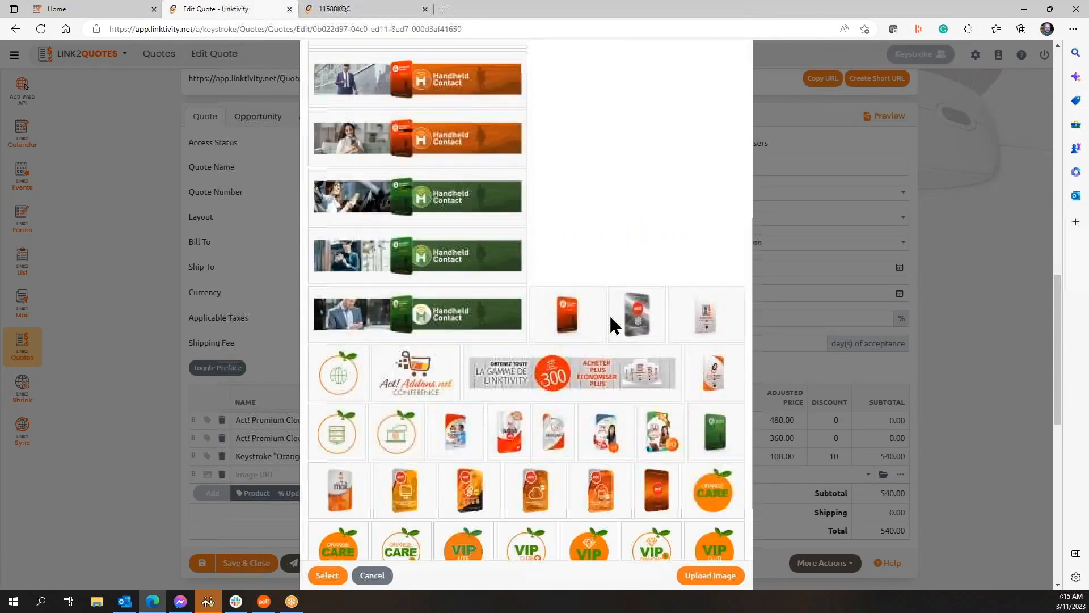
scroll(611, 318, down, 3)
scroll(611, 317, down, 3)
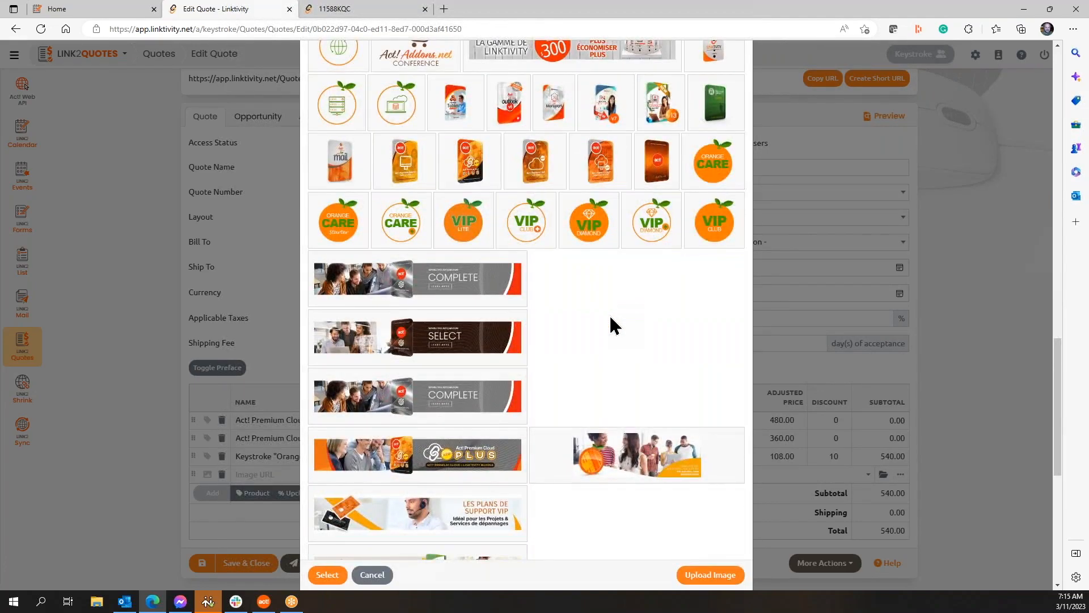
scroll(610, 317, down, 3)
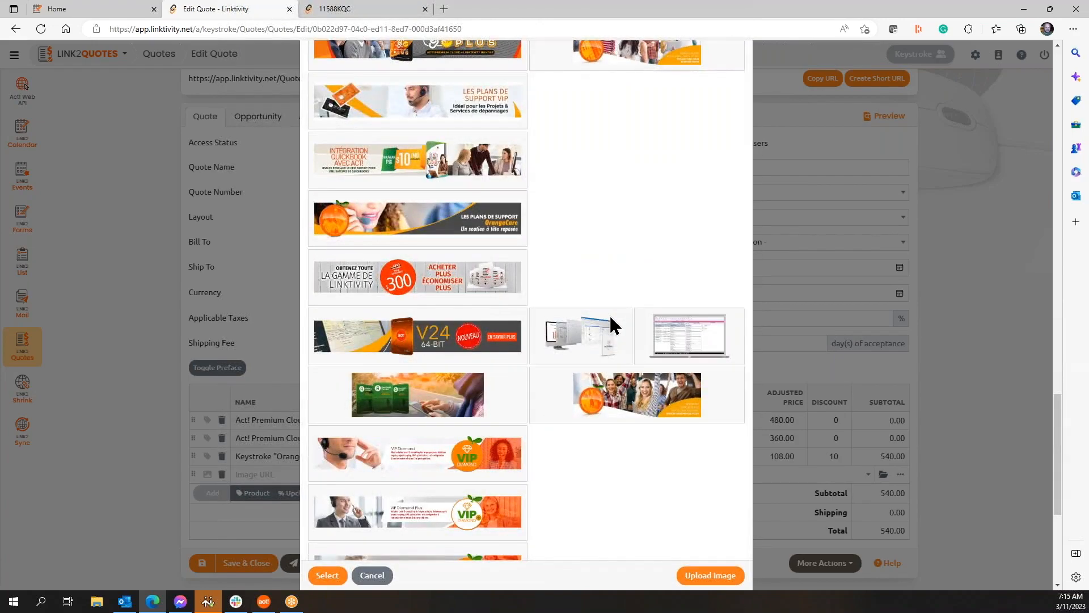
scroll(611, 318, down, 4)
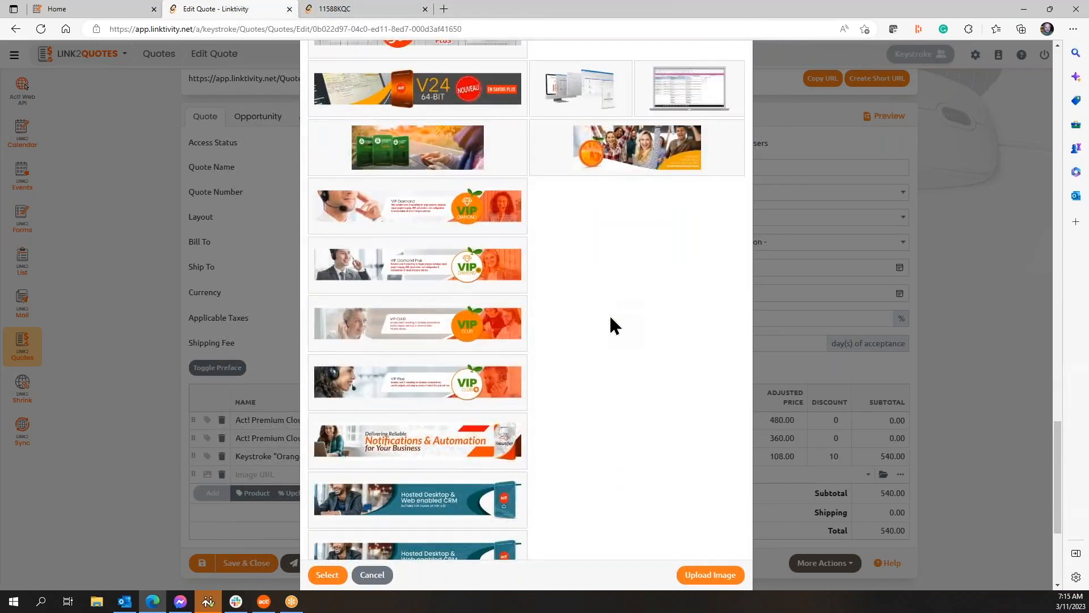
scroll(611, 325, down, 3)
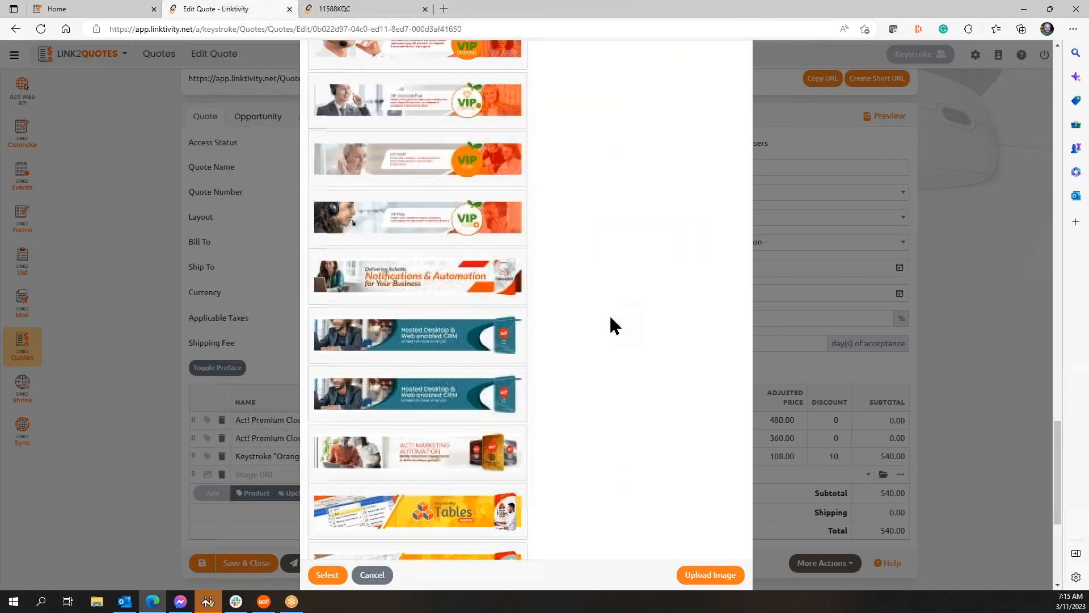
click(469, 344)
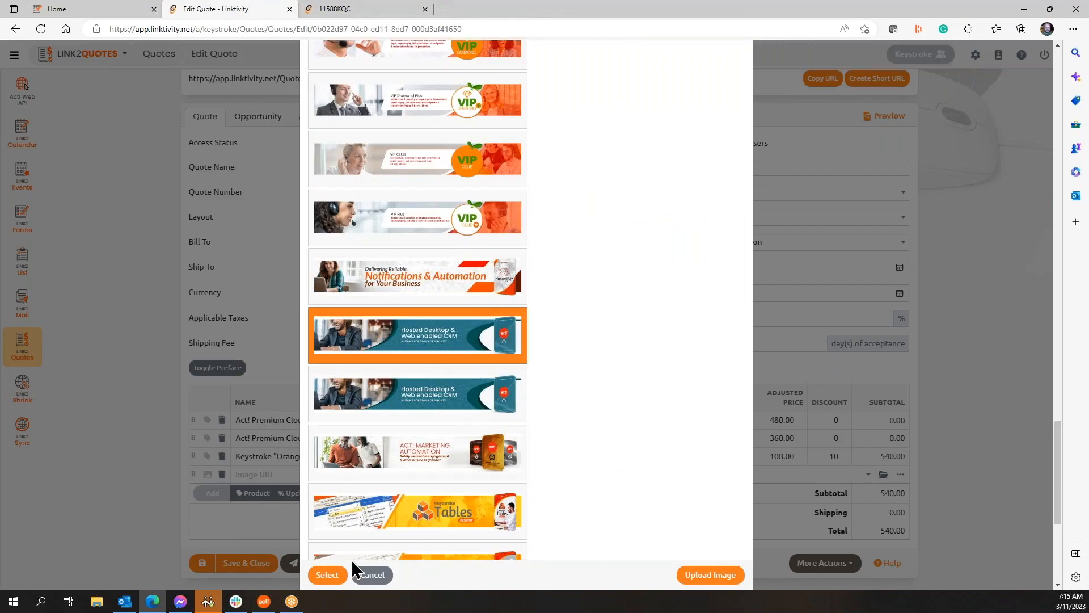
click(329, 576)
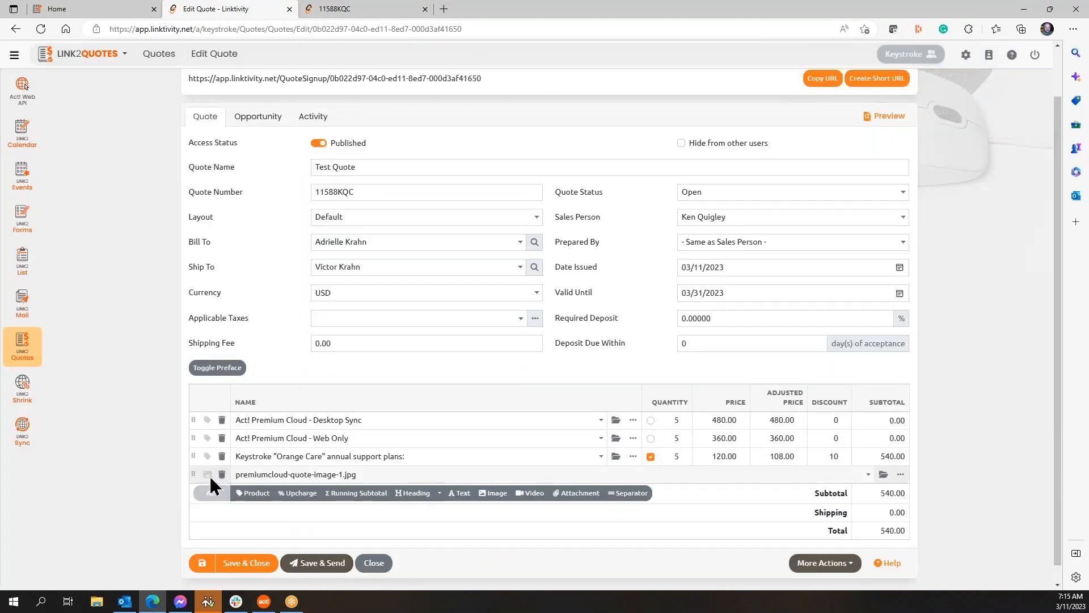
drag(190, 475, 197, 449)
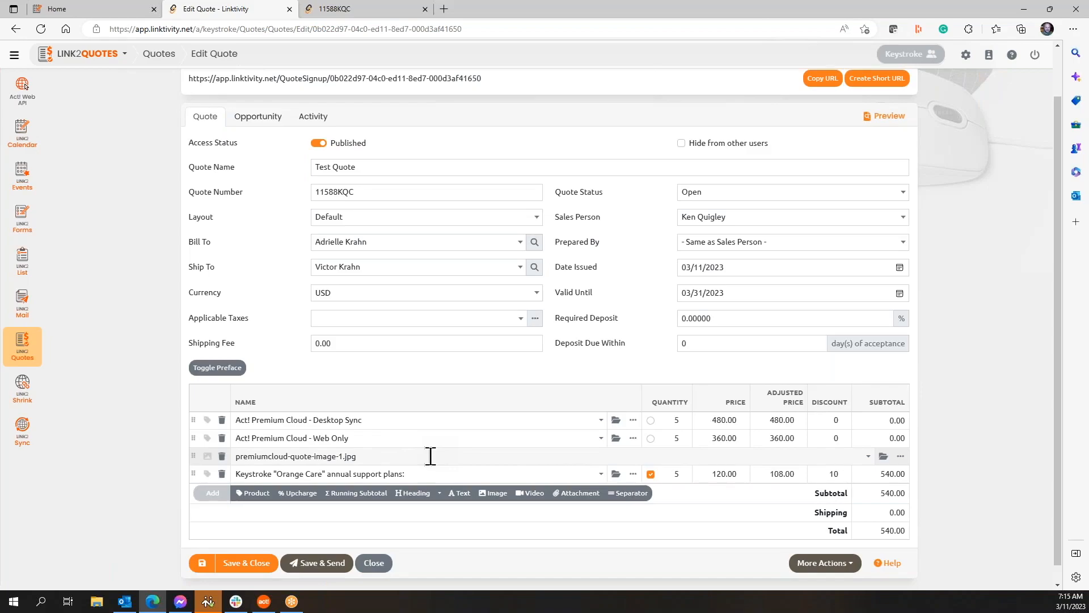
Step: Add a video line set to Act! Commercial Video, placed between the banner and Orange Care
click(530, 495)
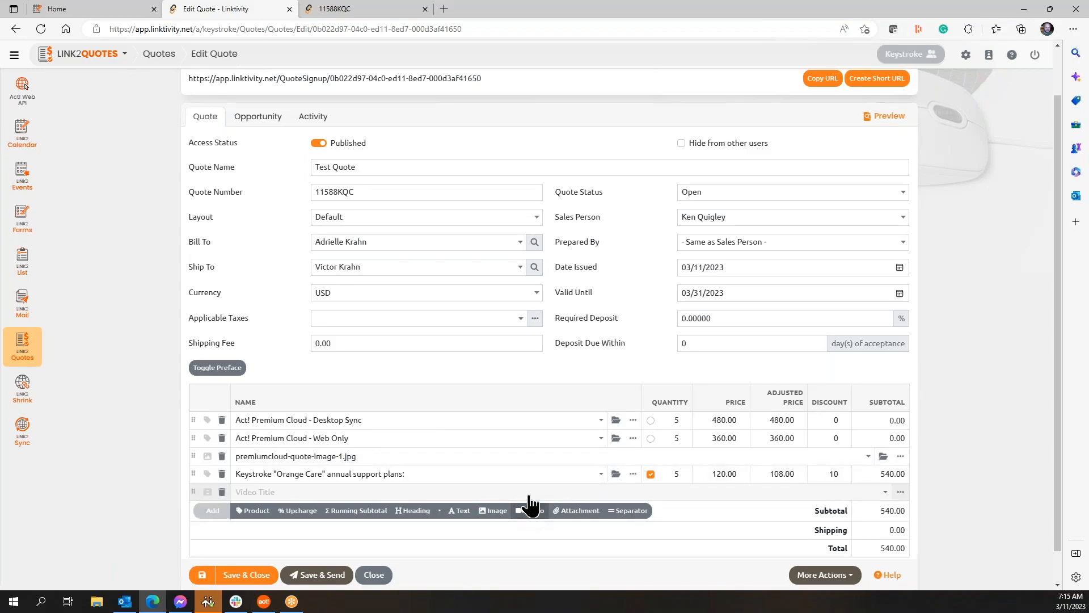
click(886, 493)
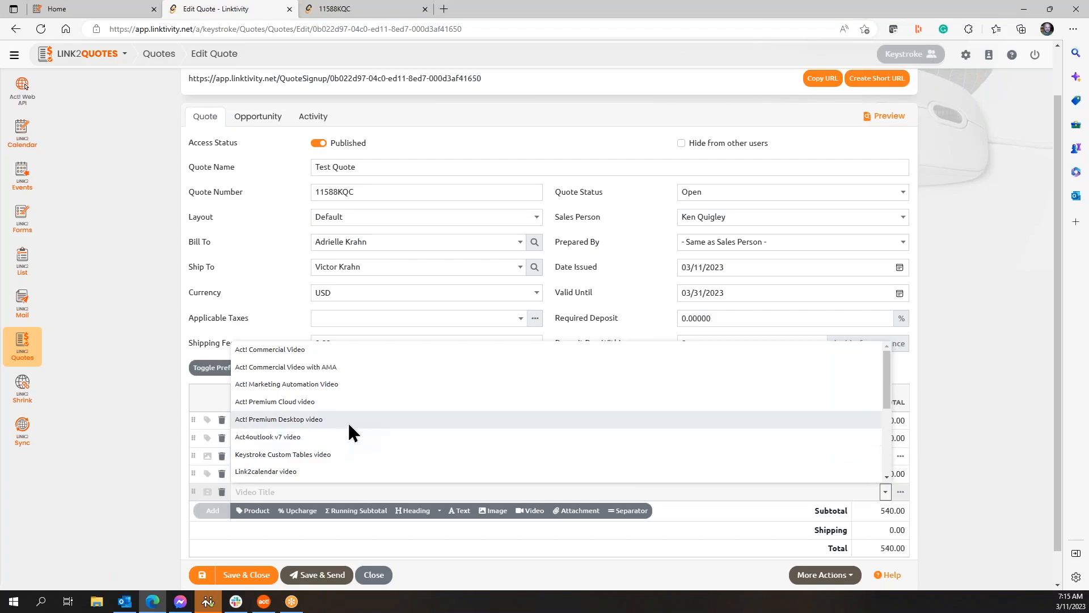
click(341, 349)
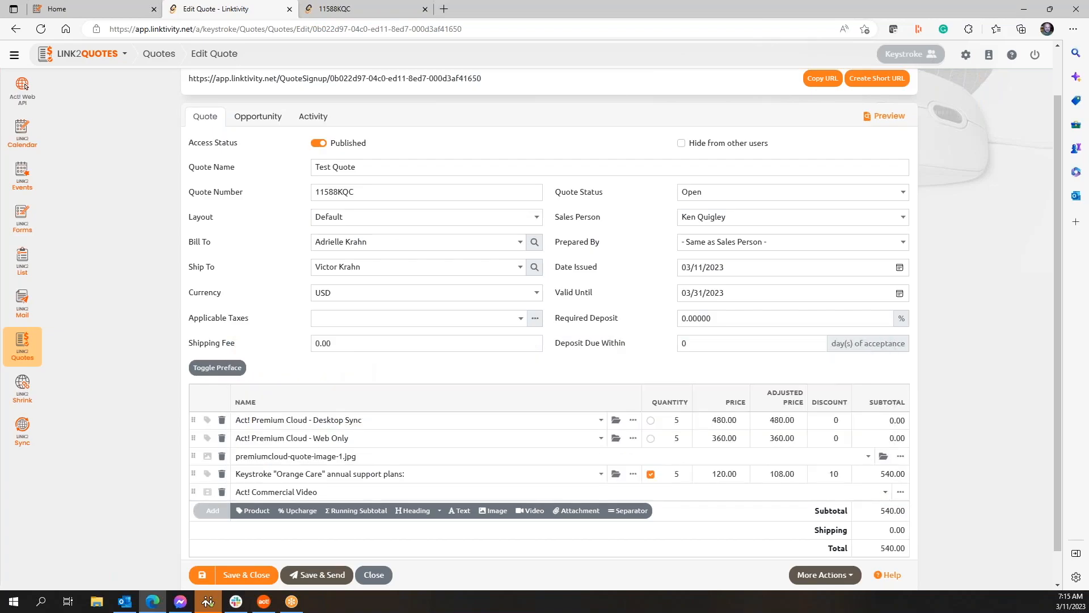
drag(192, 492, 195, 469)
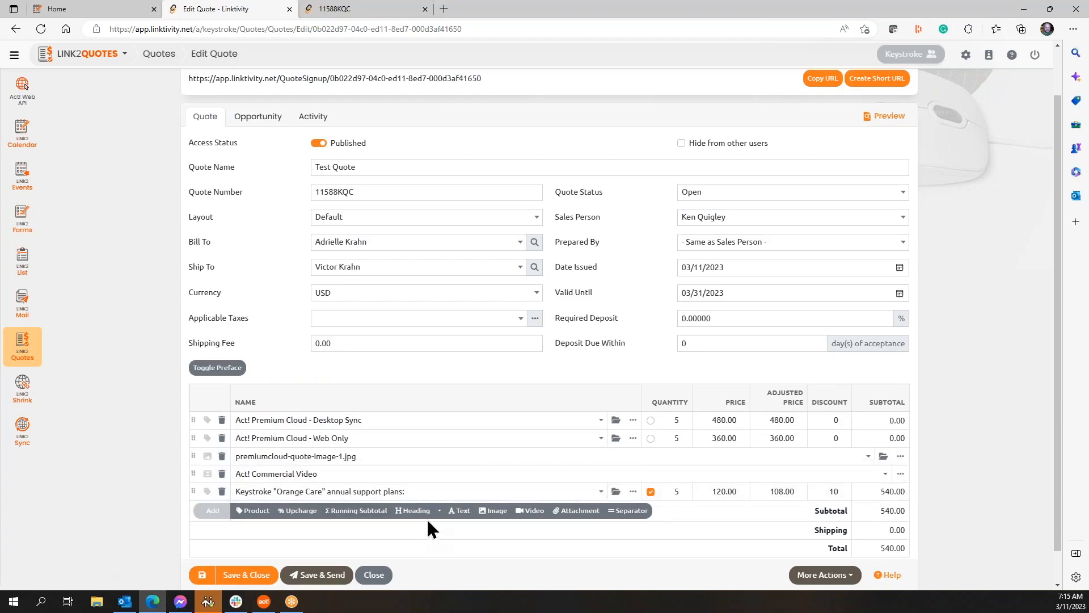
Step: Add a second image line, close the image browser without choosing, then delete that empty line
click(501, 513)
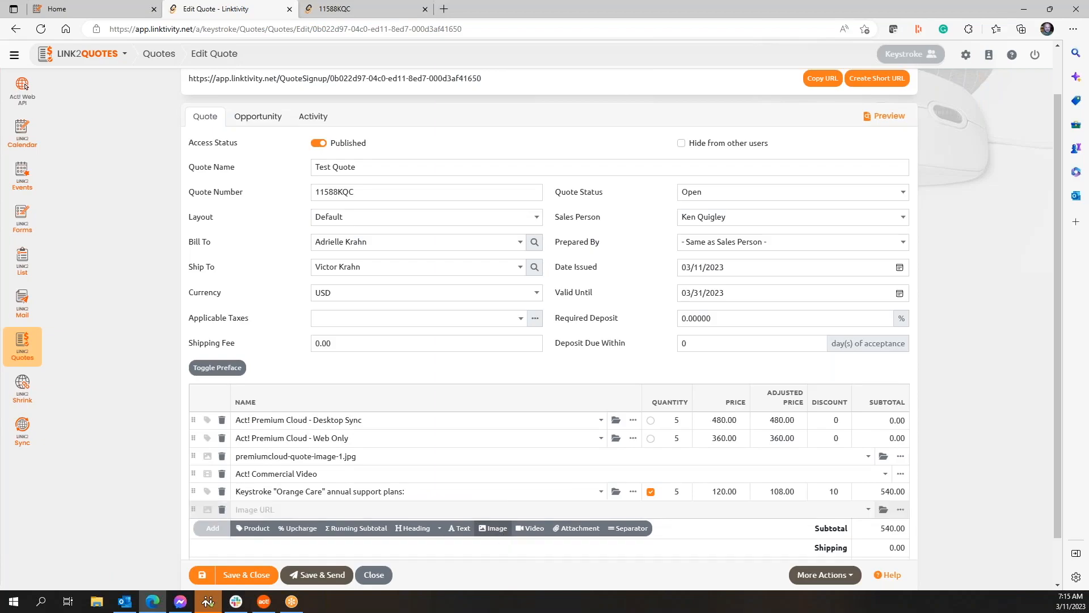
click(884, 509)
scroll(656, 328, down, 5)
scroll(615, 346, down, 15)
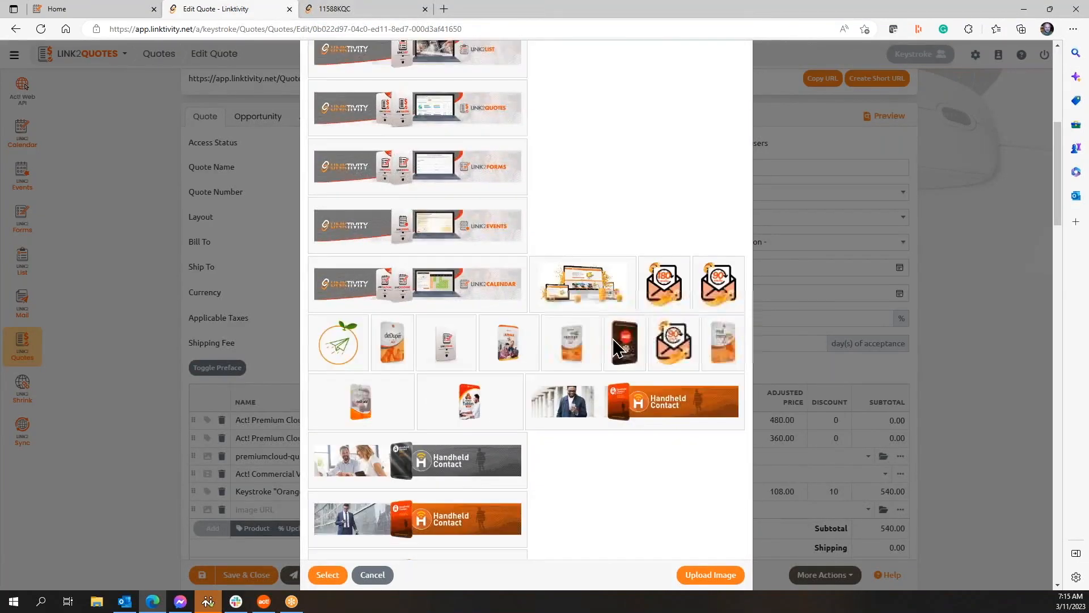
scroll(612, 337, down, 6)
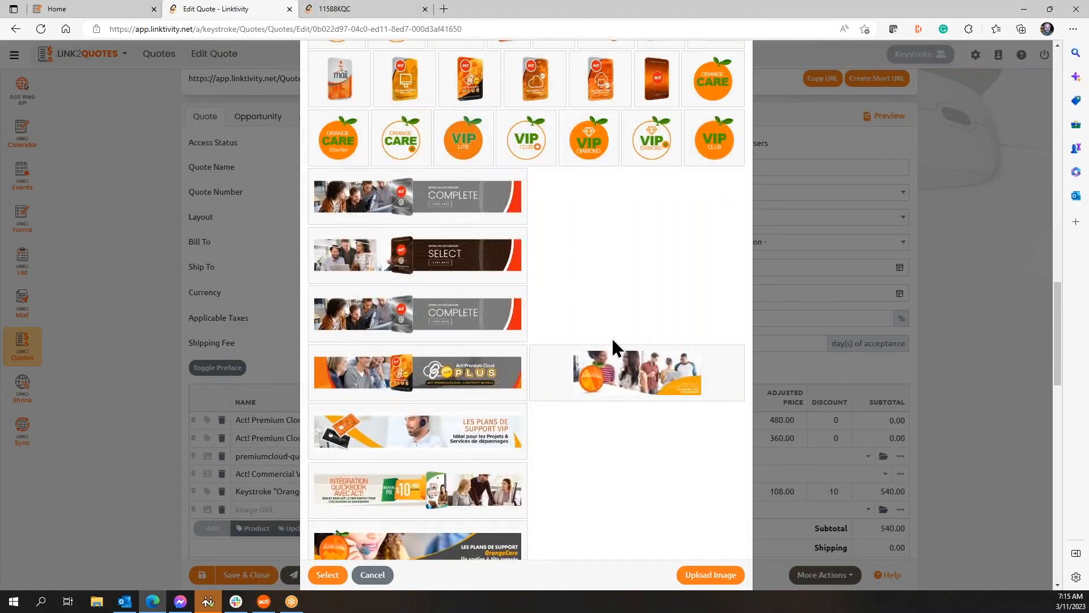
click(379, 578)
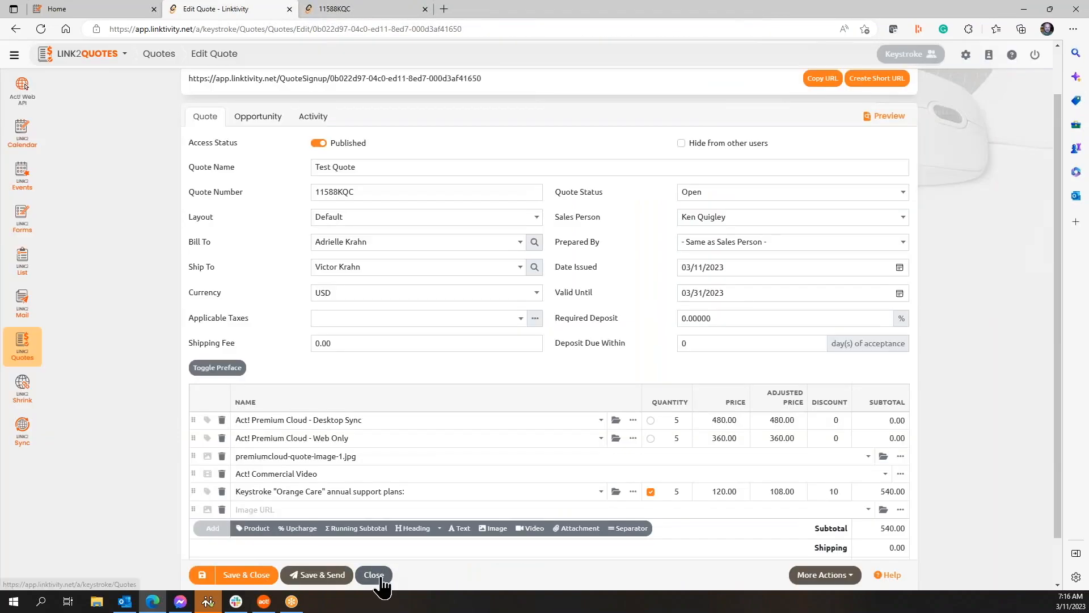
click(221, 509)
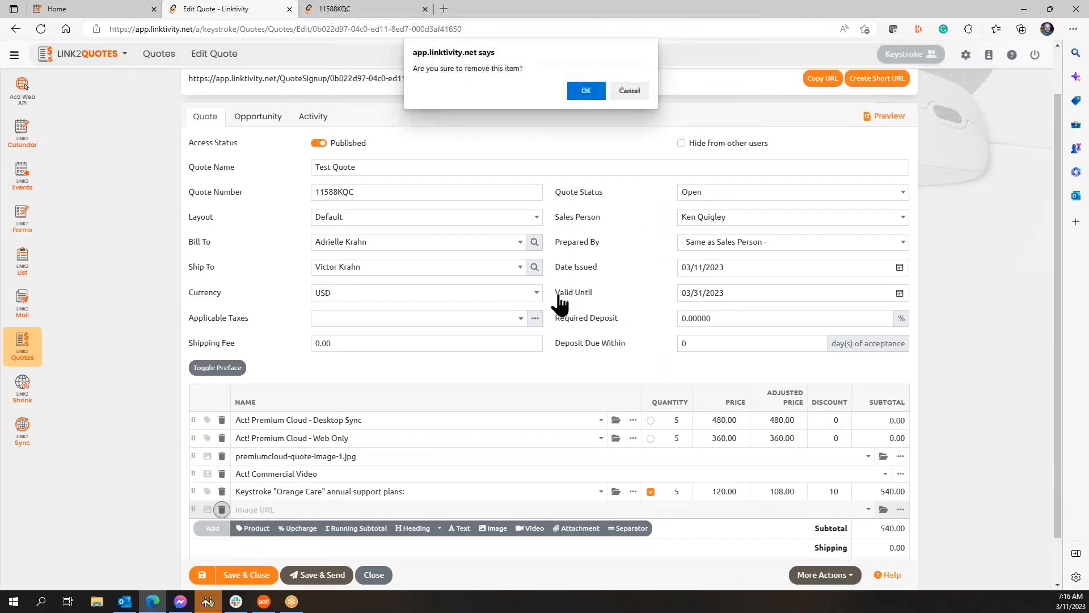
click(590, 92)
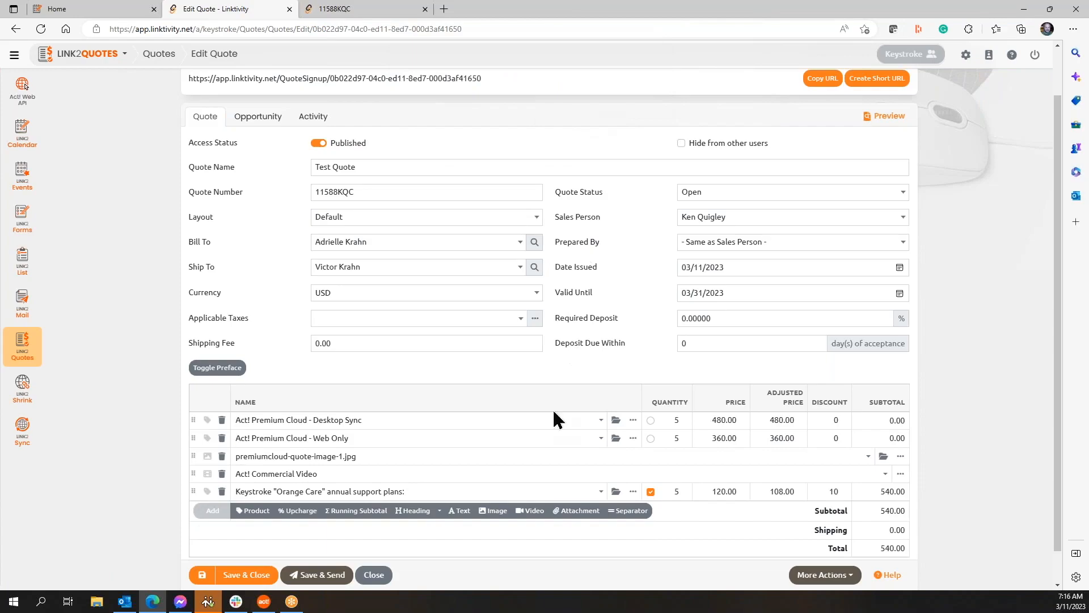
Step: Add a 'Support Plans video' line after Orange Care, then save the Test Quote
click(529, 510)
click(885, 509)
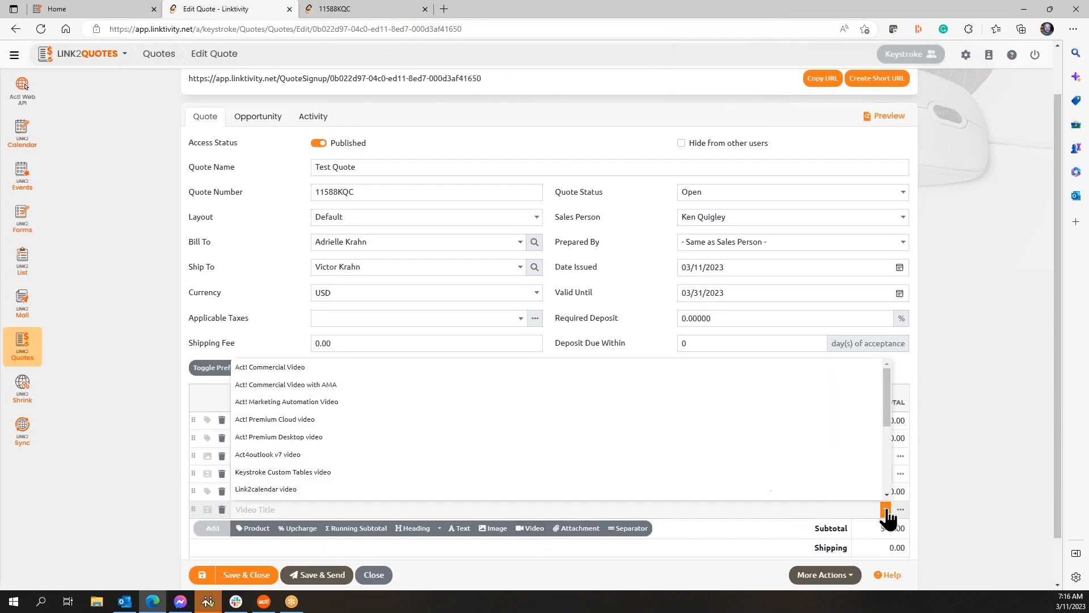
scroll(315, 423, down, 2)
scroll(312, 418, down, 1)
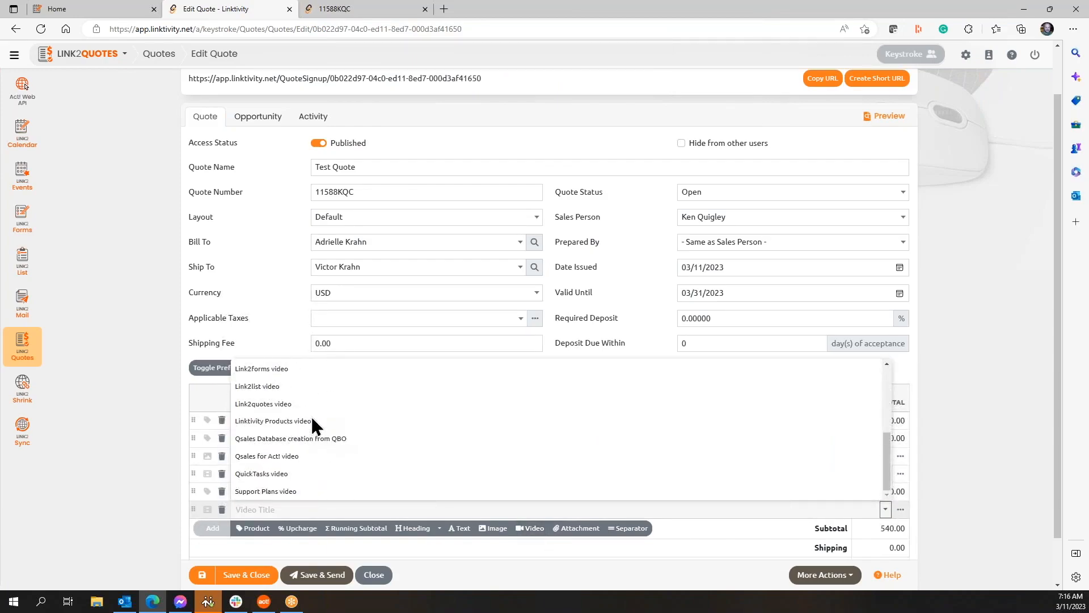
click(294, 490)
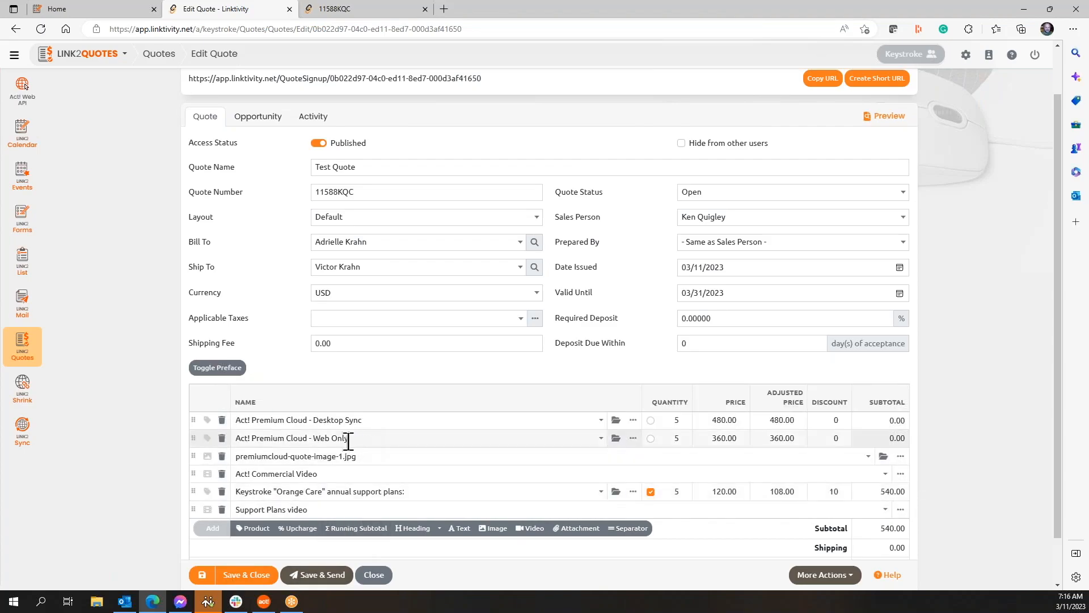
click(202, 577)
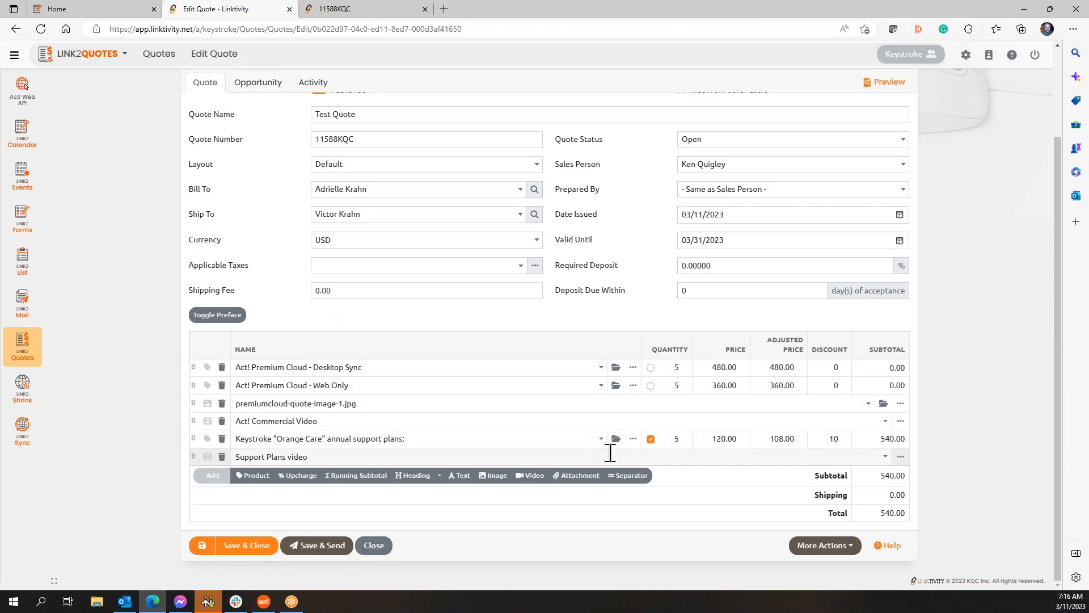
Step: Add an 'Act! Product Options' heading and move it to the top of the items
click(440, 482)
click(447, 505)
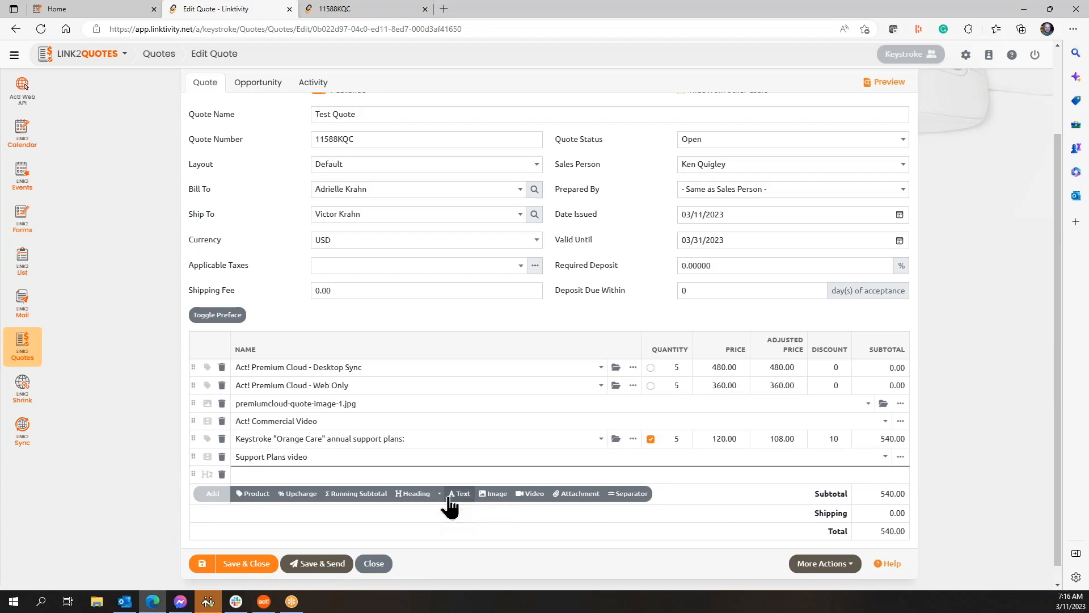
click(283, 476)
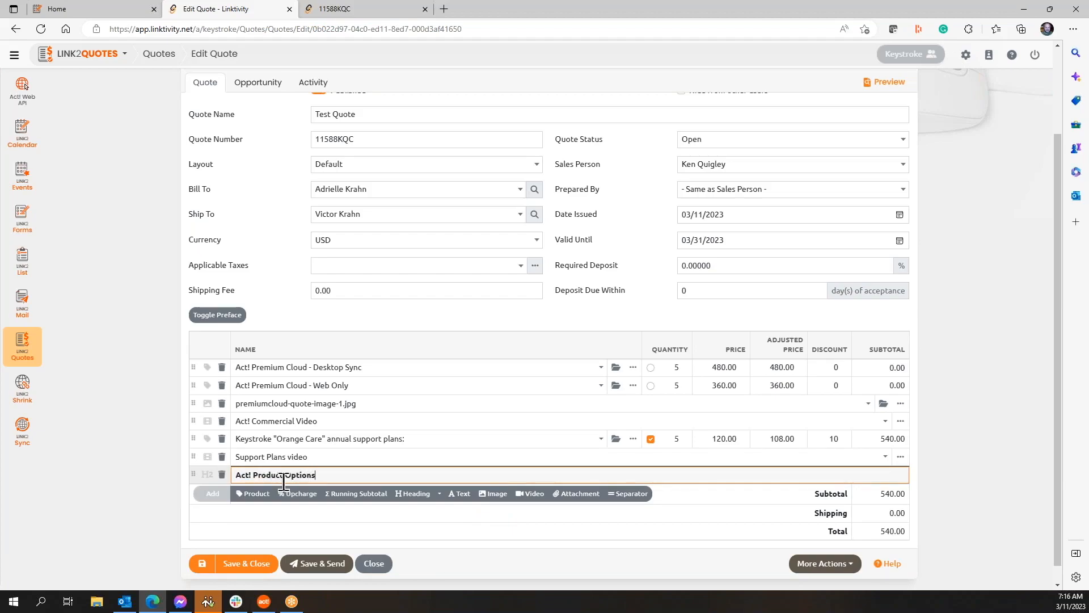
drag(193, 474, 196, 364)
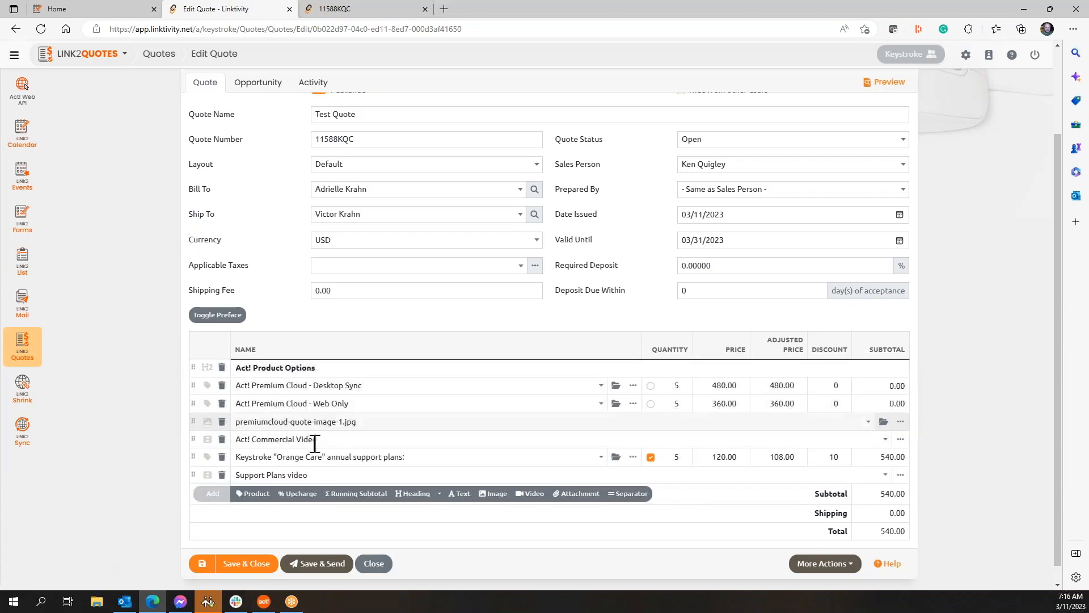
Step: Add a 'Support Options' sub-heading placed just above the Orange Care line
click(440, 494)
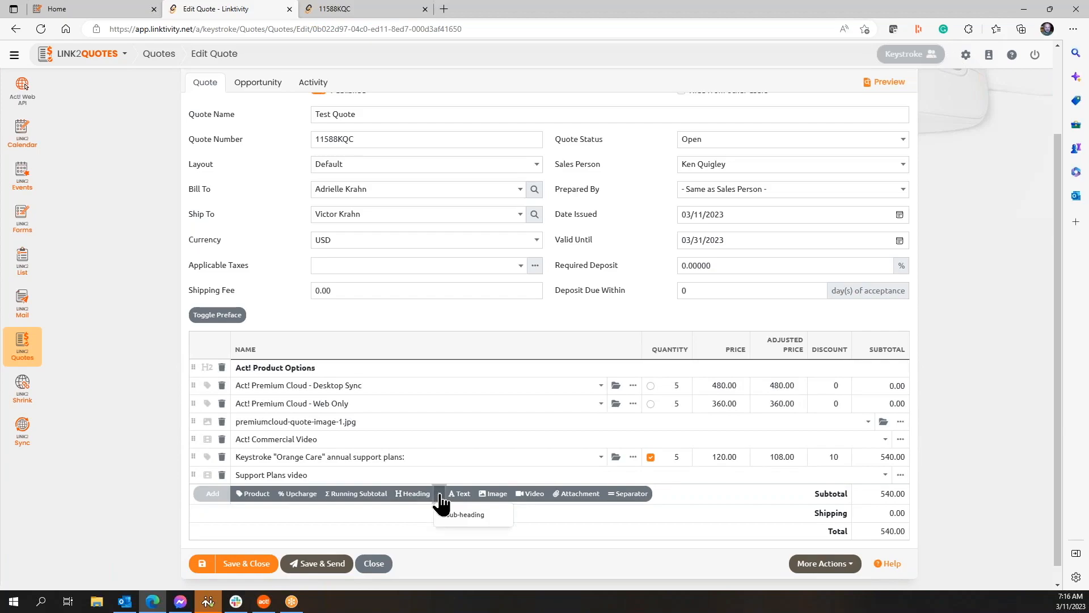
click(465, 514)
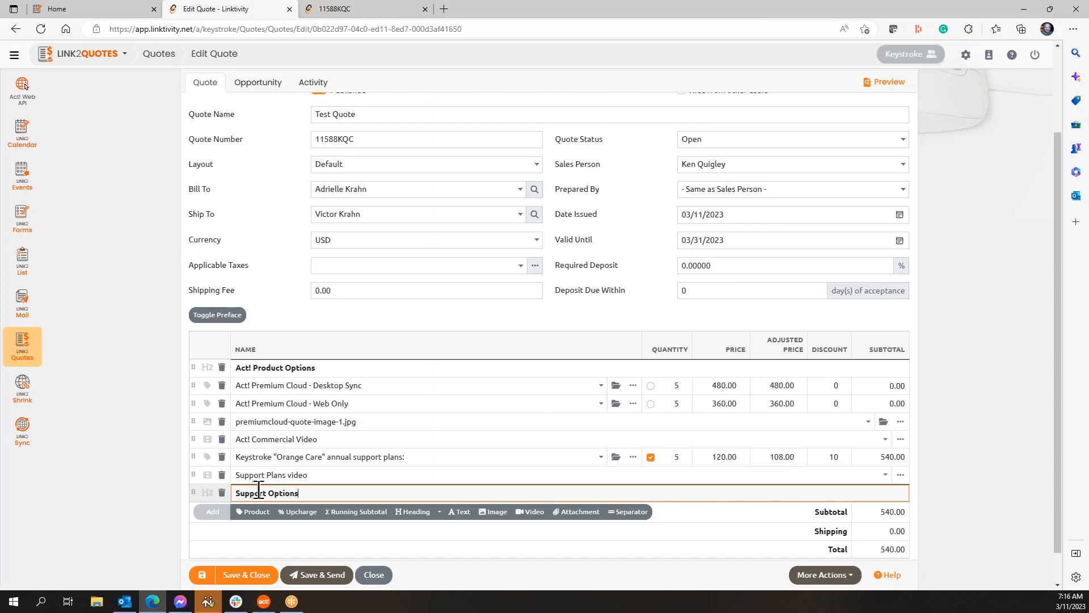
drag(192, 491, 195, 453)
Step: Select Act! Premium Cloud - Desktop Sync as the Act! option so the quote saves at 2,940.00
click(198, 576)
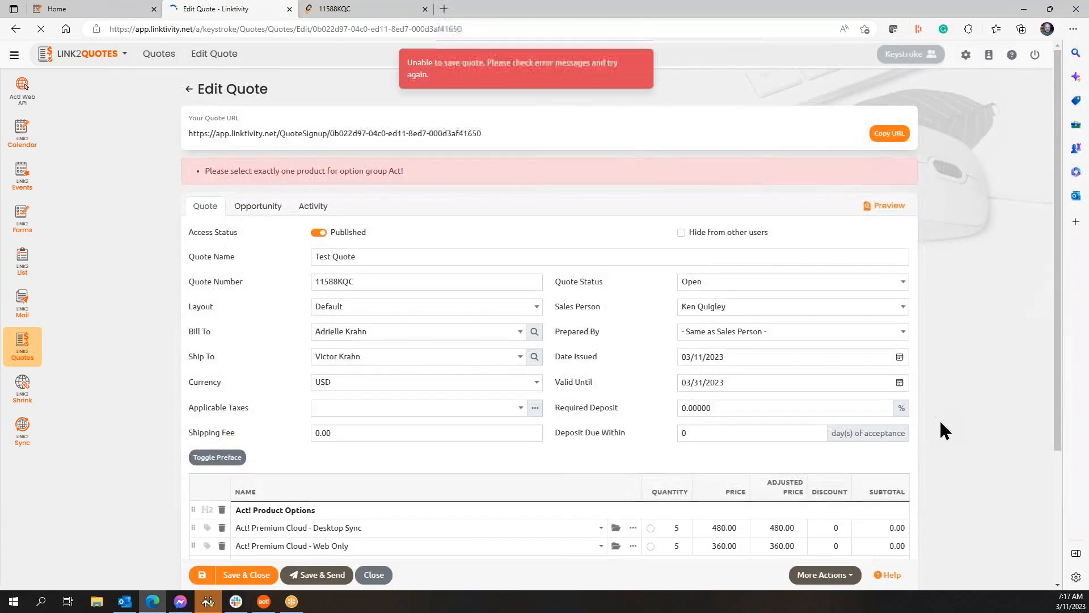
scroll(673, 365, down, 3)
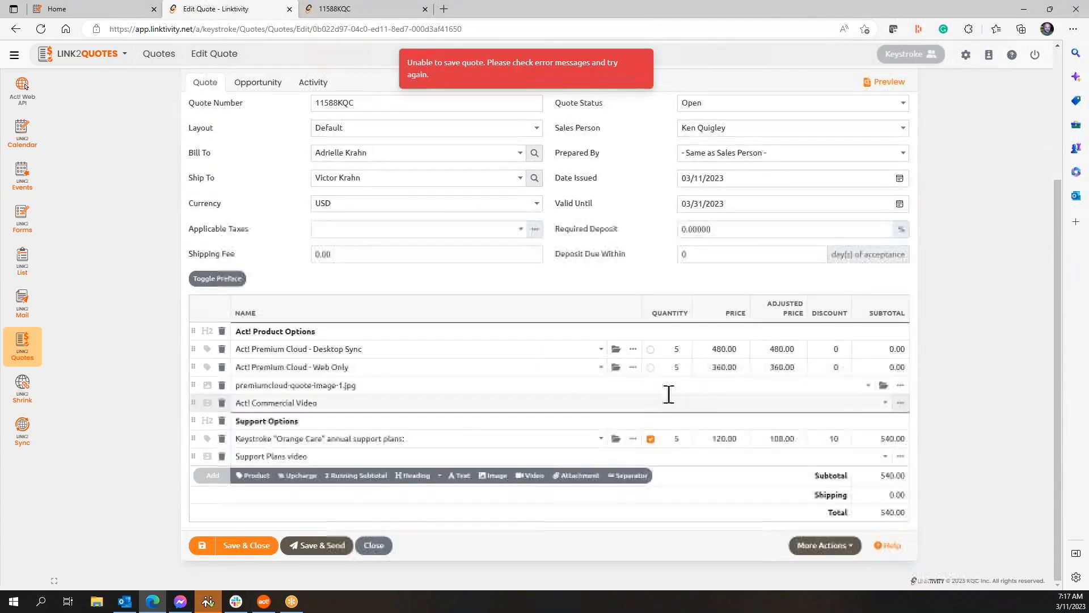
click(650, 349)
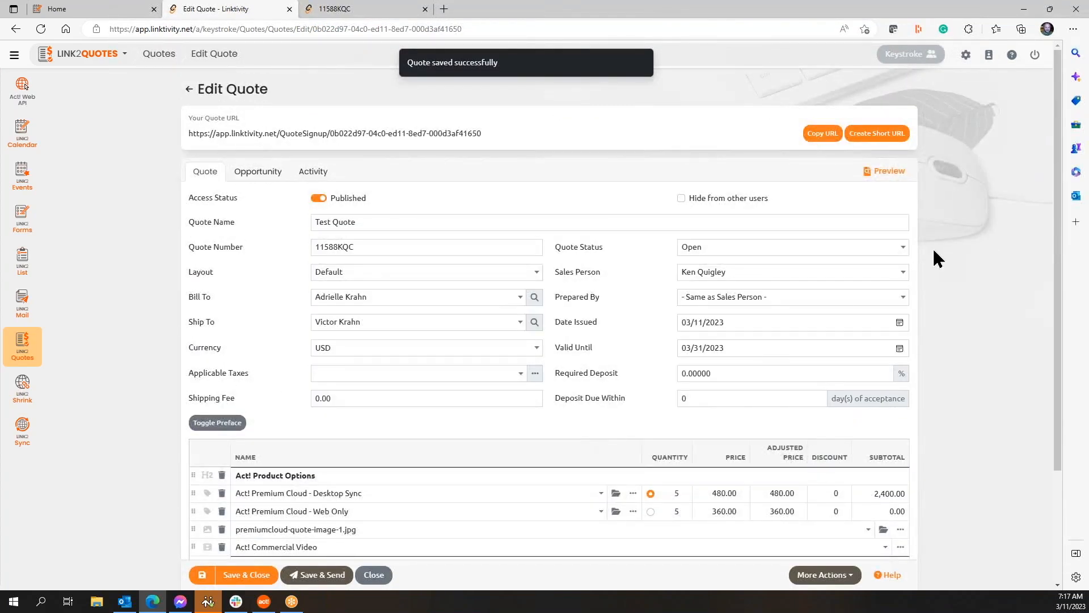
Step: Open the customer-facing preview and scroll through its products and videos
click(886, 171)
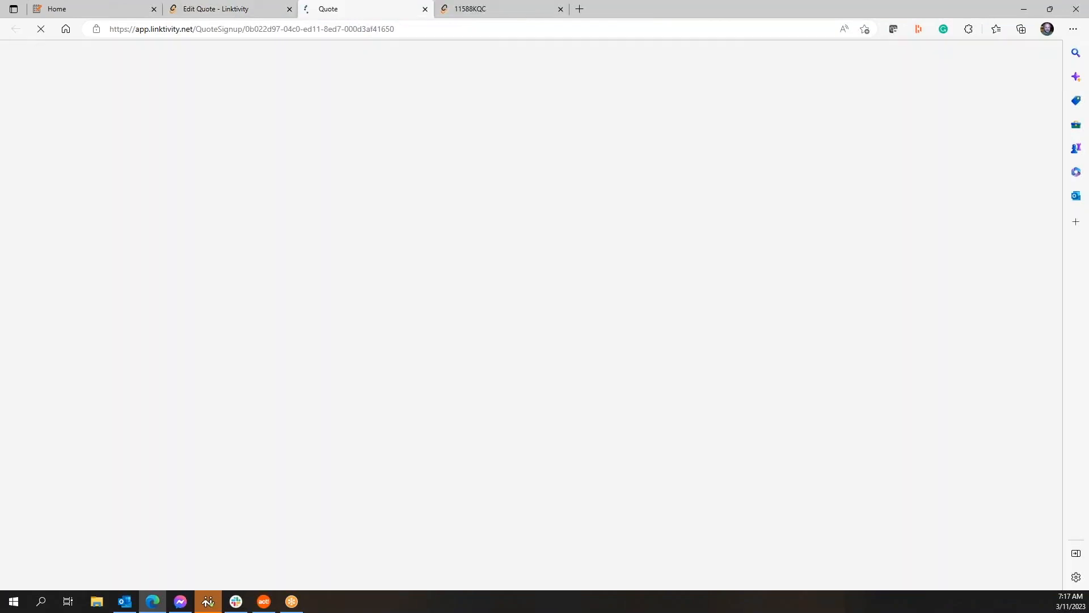
scroll(874, 249, down, 4)
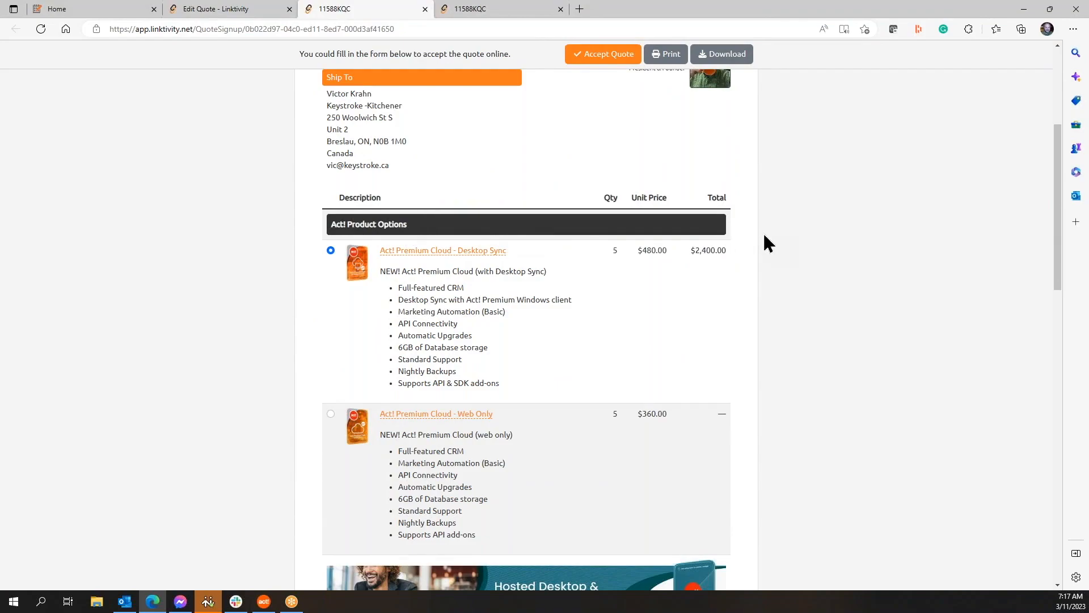
scroll(813, 237, down, 3)
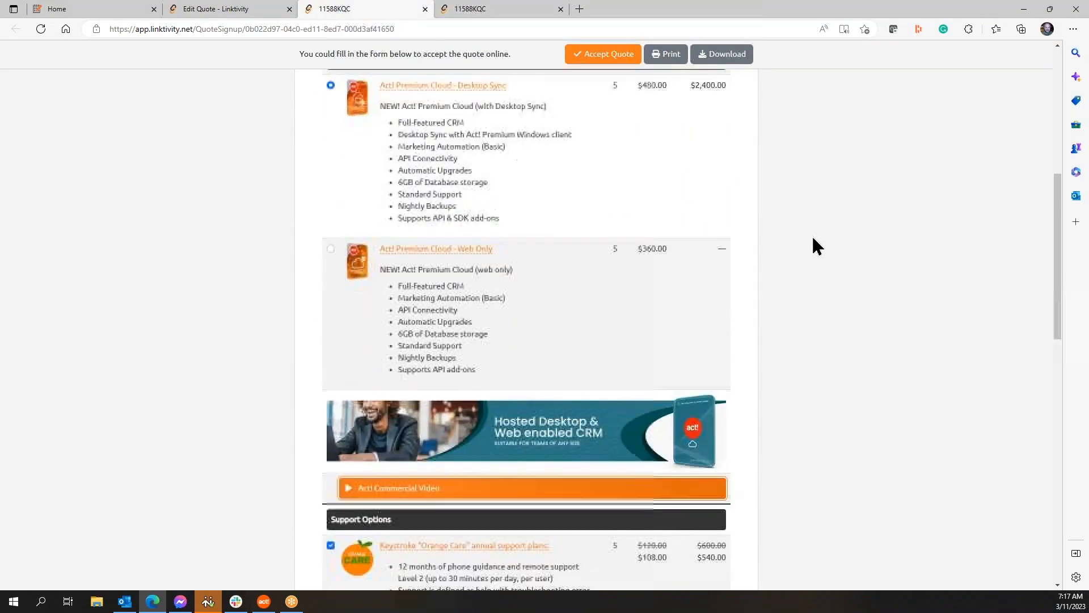
scroll(813, 238, up, 3)
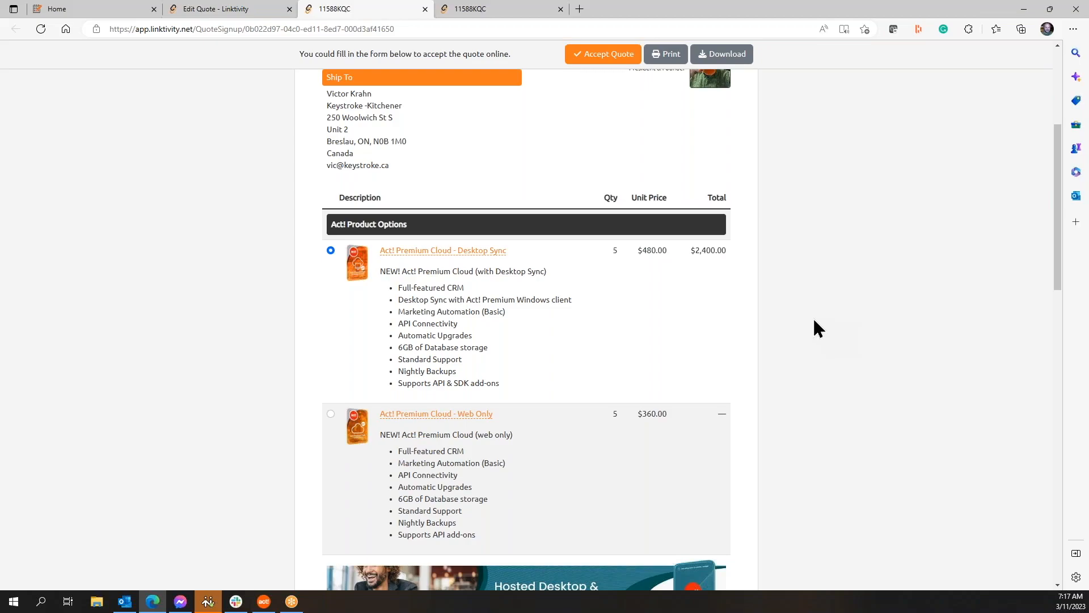
scroll(814, 321, down, 10)
scroll(805, 321, up, 3)
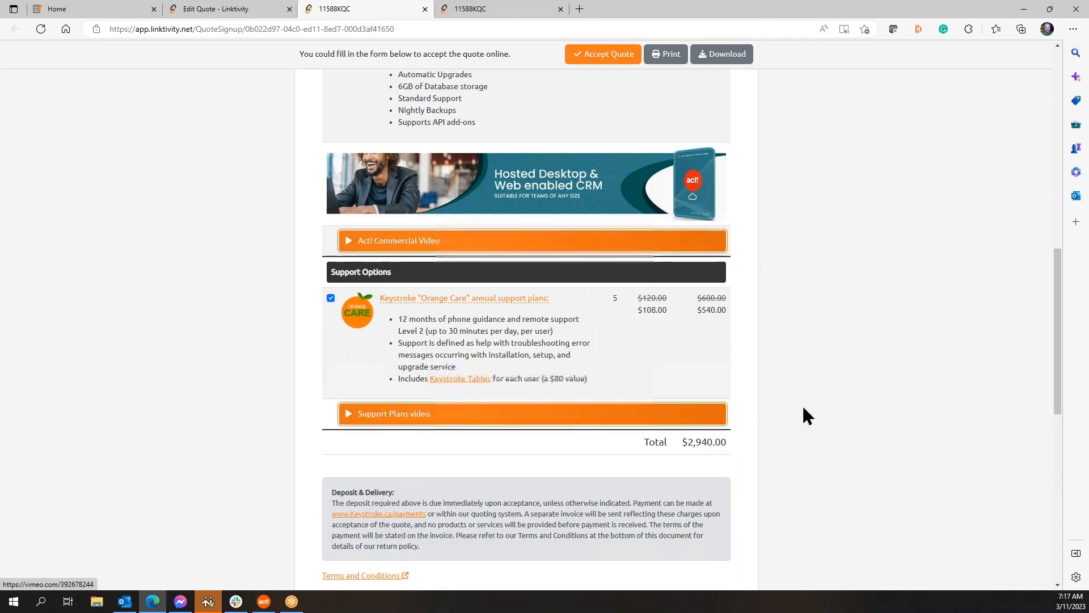
scroll(801, 404, up, 2)
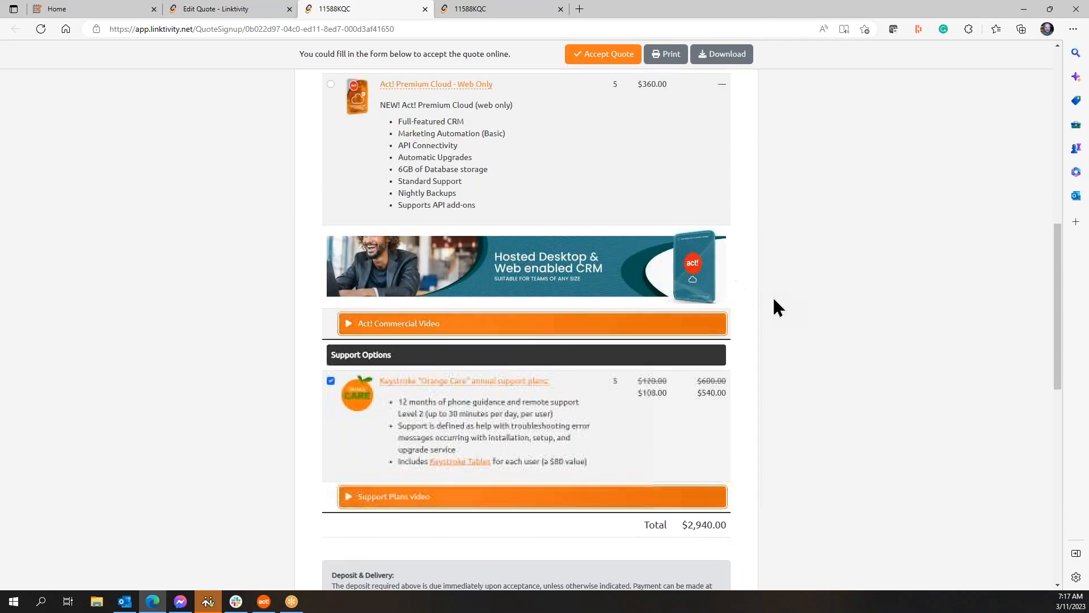
scroll(791, 313, down, 4)
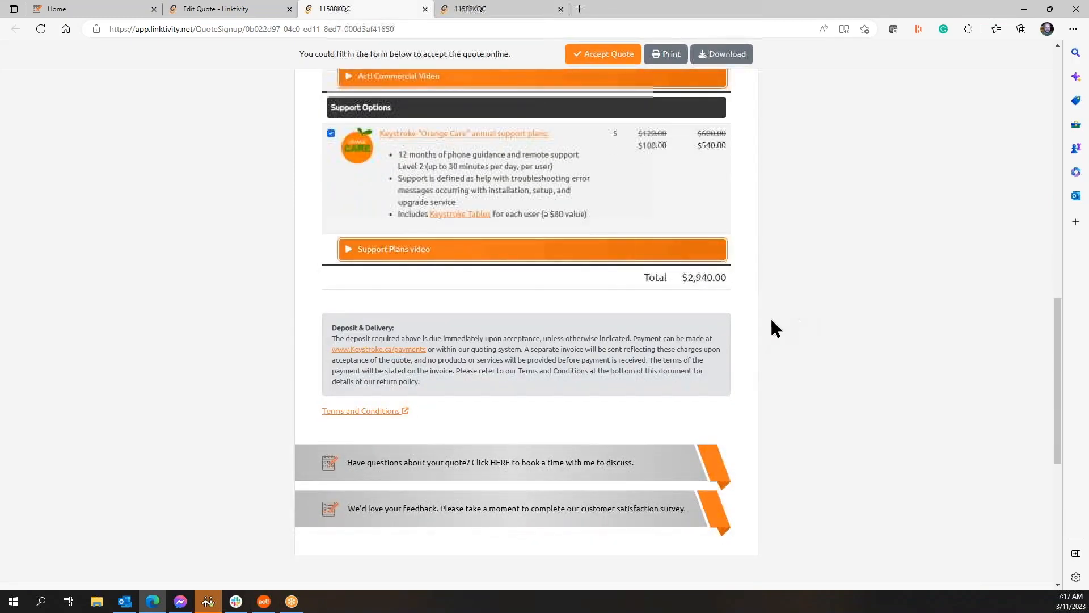
scroll(762, 321, down, 1)
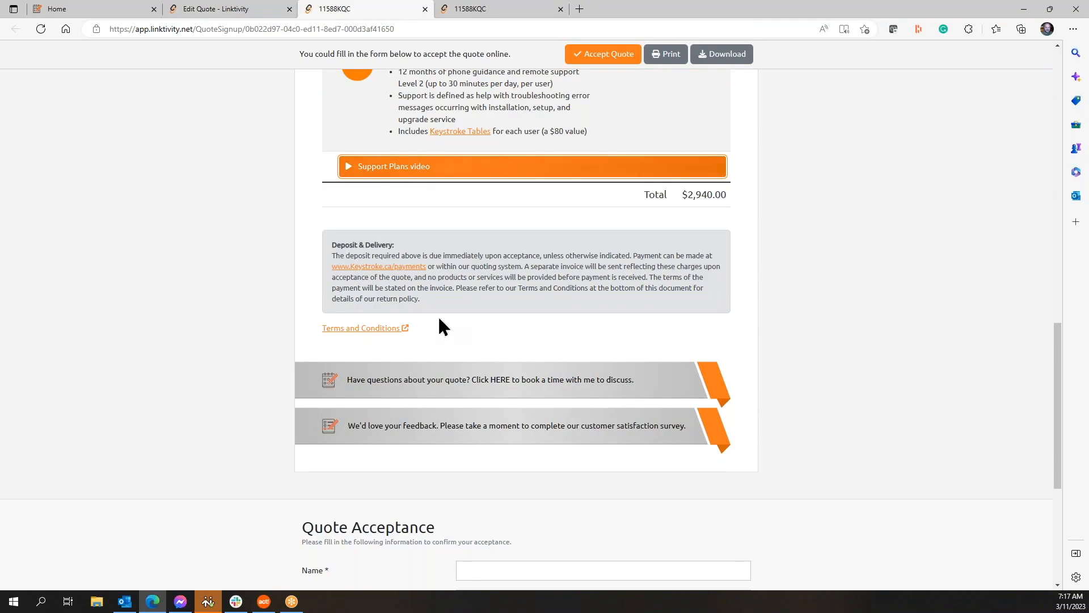
Step: View the Terms and Conditions, then scroll to the Quote Acceptance form
click(397, 328)
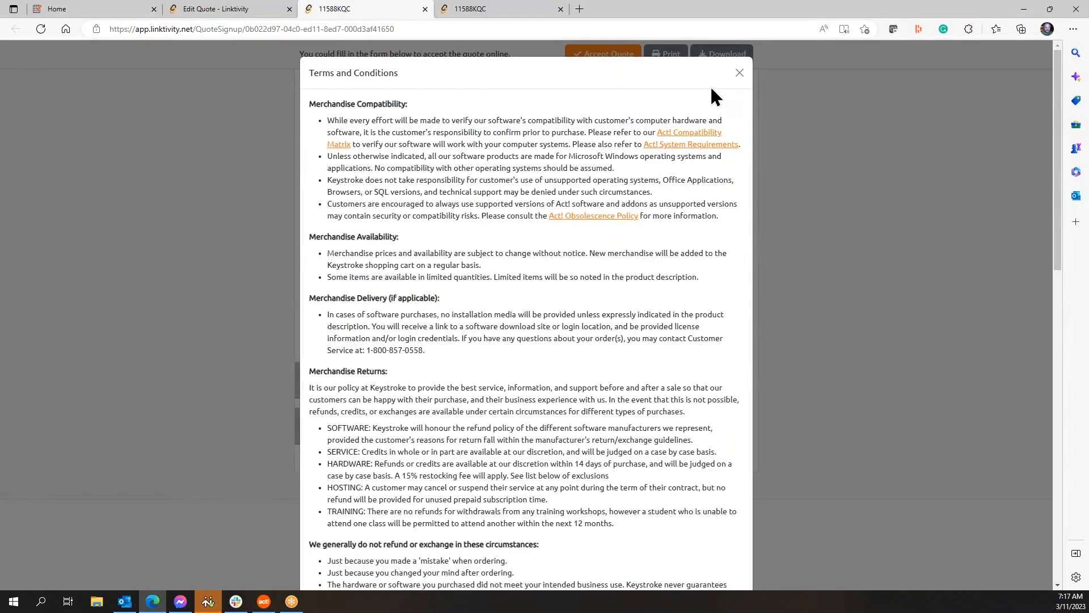
click(739, 73)
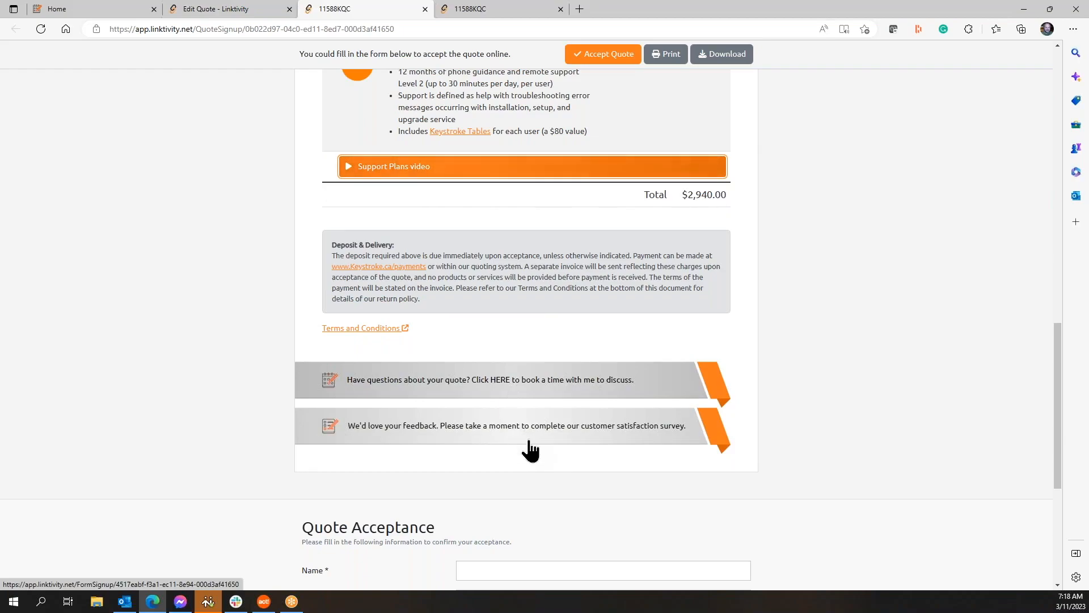
scroll(530, 450, down, 3)
scroll(335, 440, down, 3)
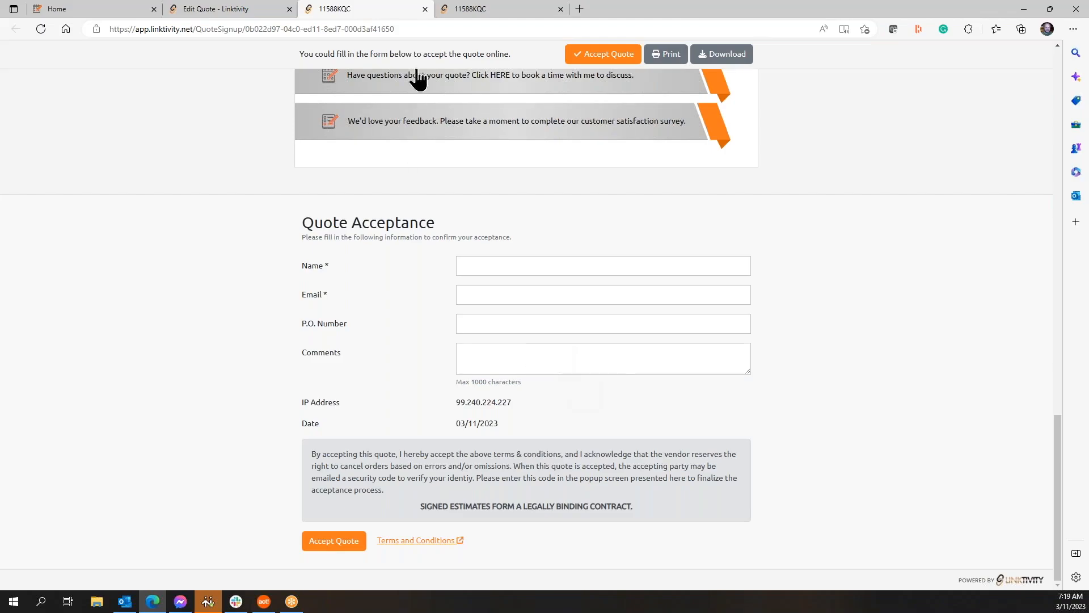
Step: Close the preview, then reopen the customer-facing preview from Edit Quote
click(425, 9)
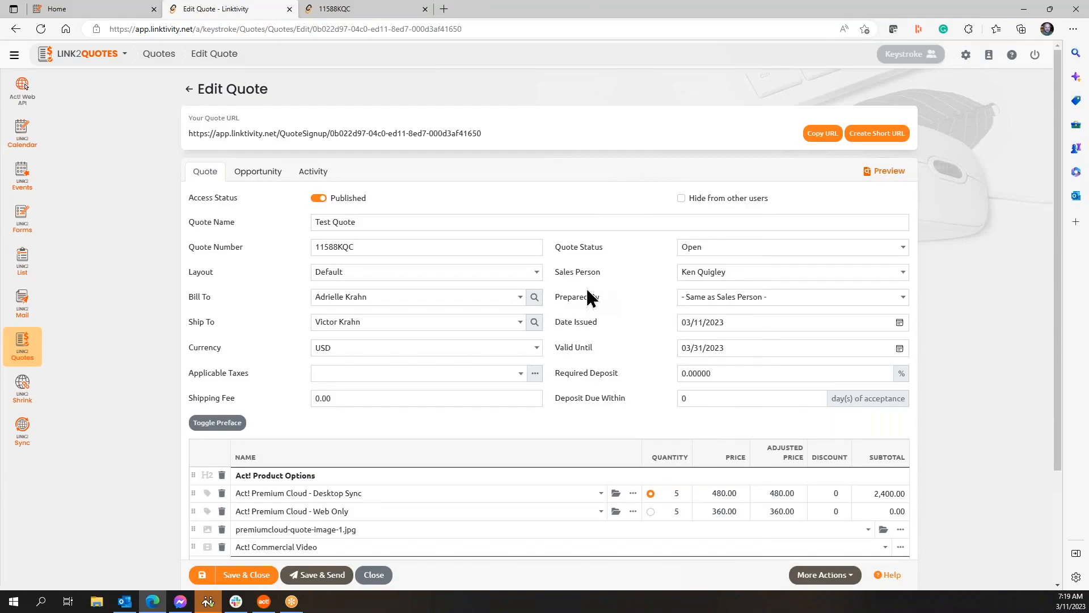
scroll(587, 290, down, 3)
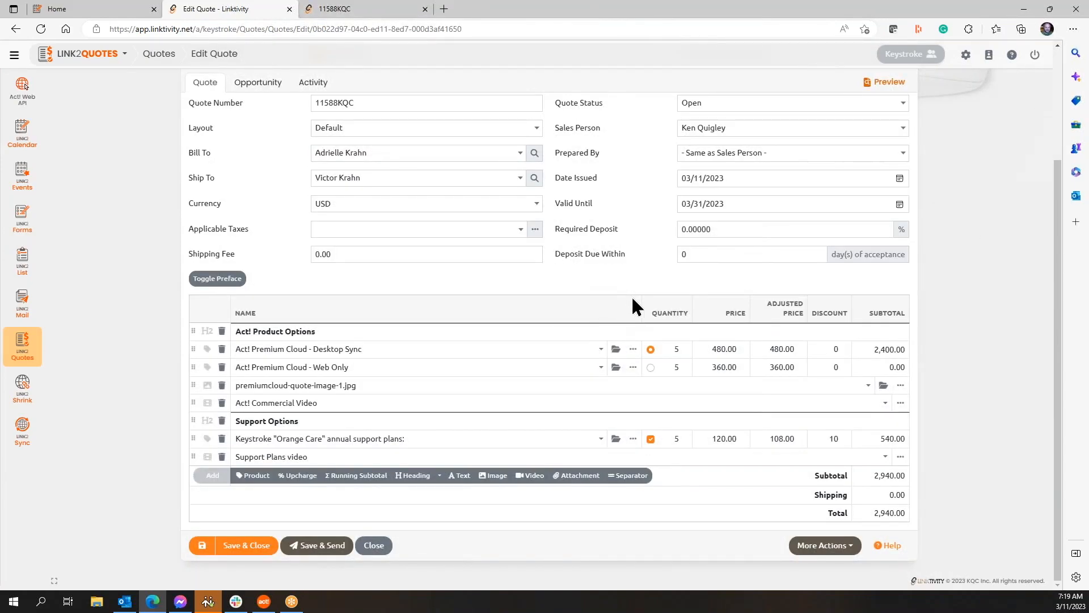
scroll(617, 362, up, 3)
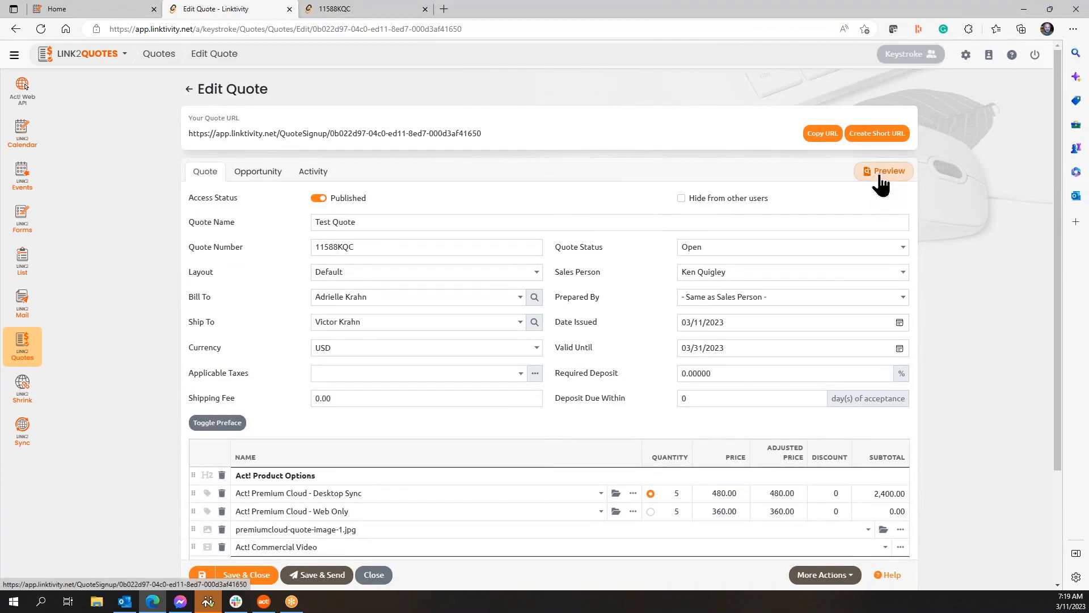
click(880, 172)
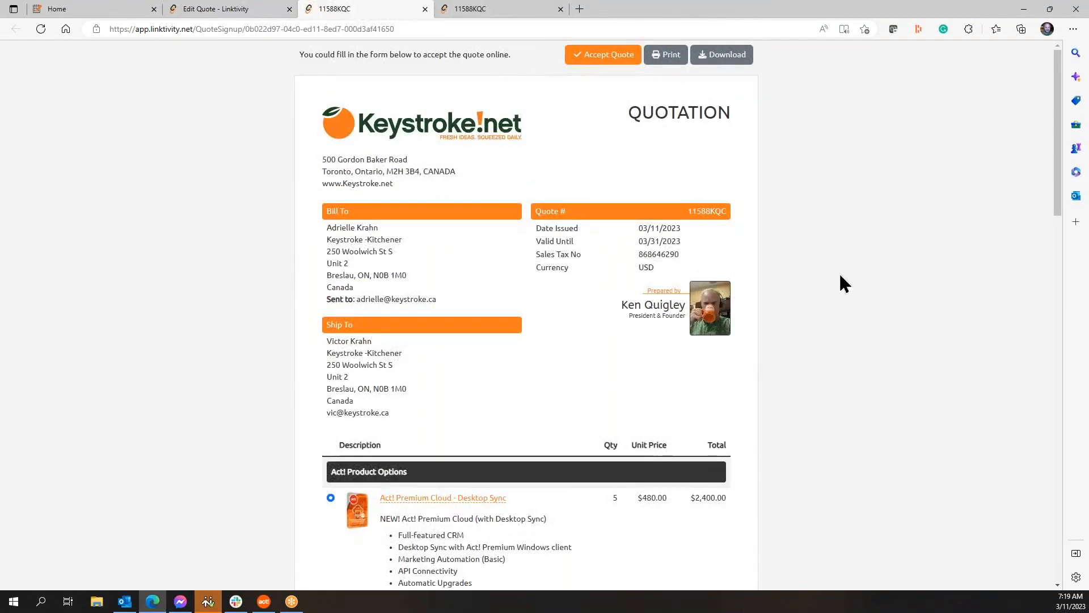
scroll(842, 282, down, 4)
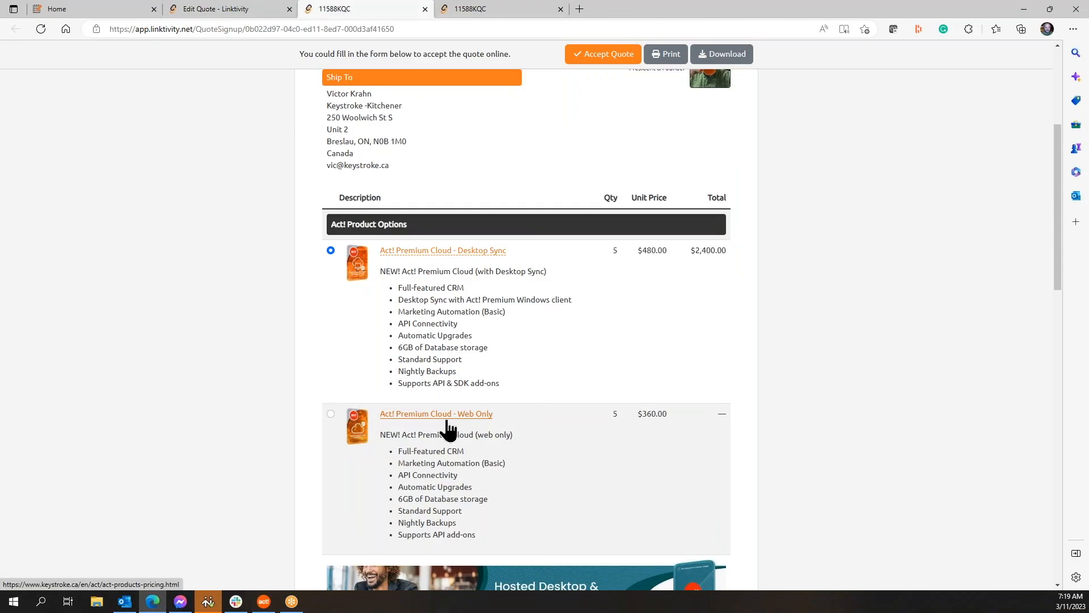
scroll(569, 409, down, 4)
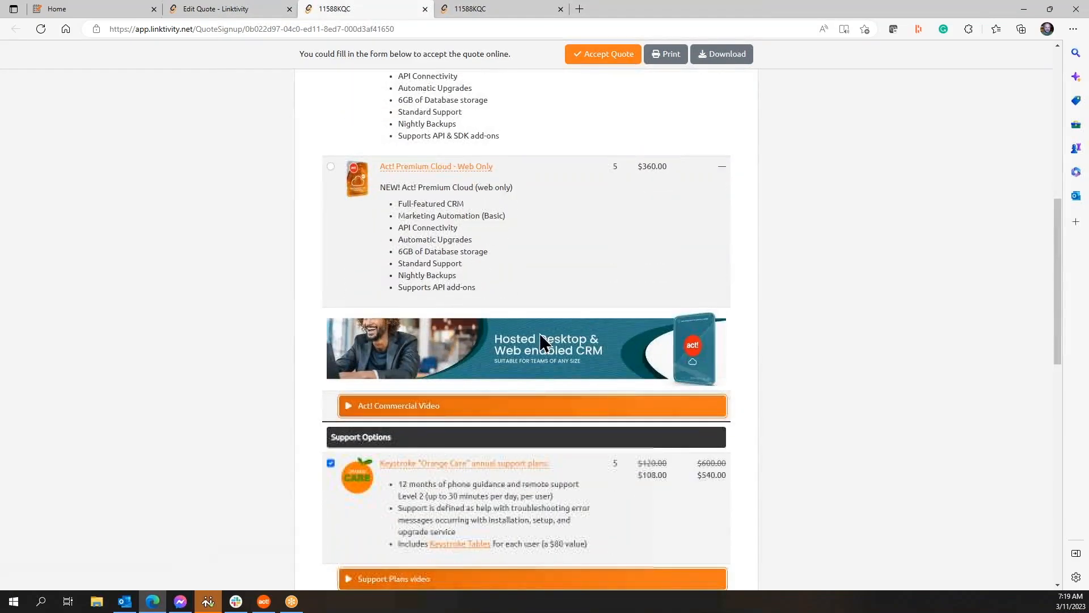
Step: Play and close the Act! Commercial Video and Support Plans video, then close the preview tab
click(481, 414)
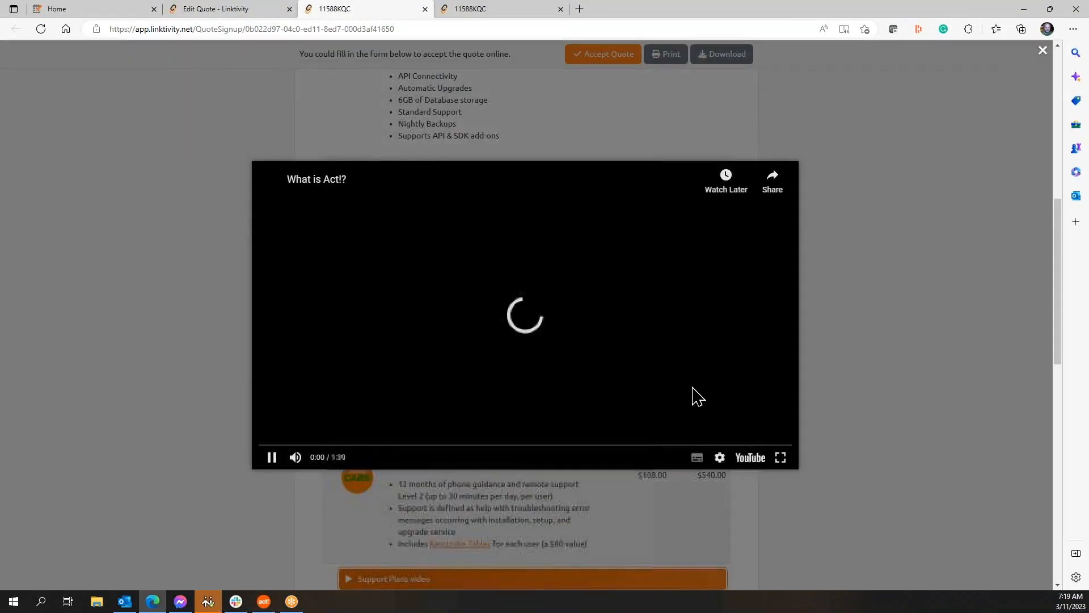
click(865, 343)
scroll(863, 342, down, 4)
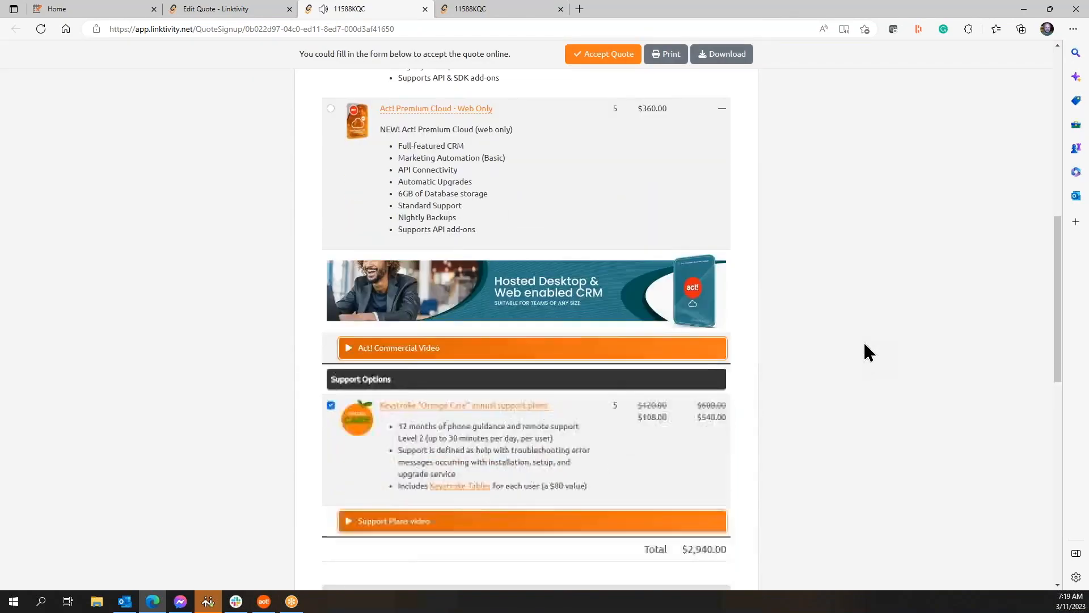
click(521, 342)
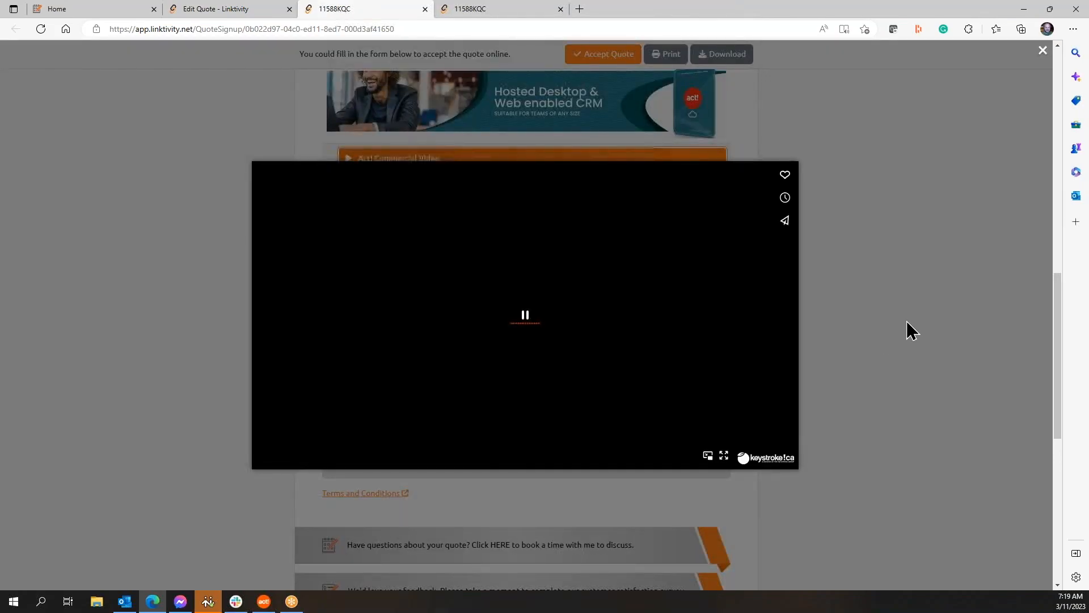
click(907, 322)
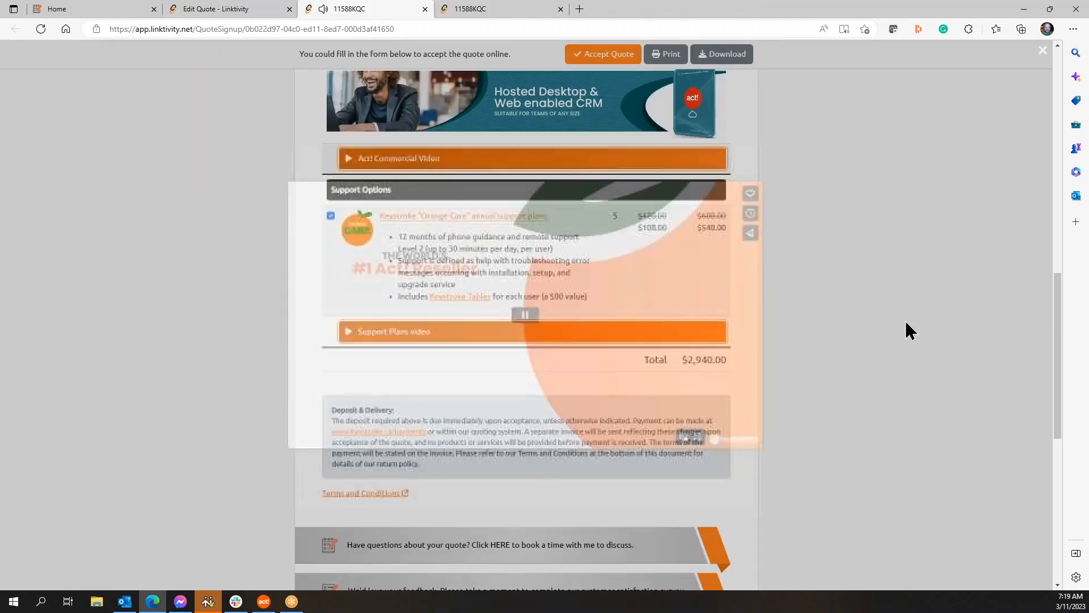
scroll(907, 331, up, 5)
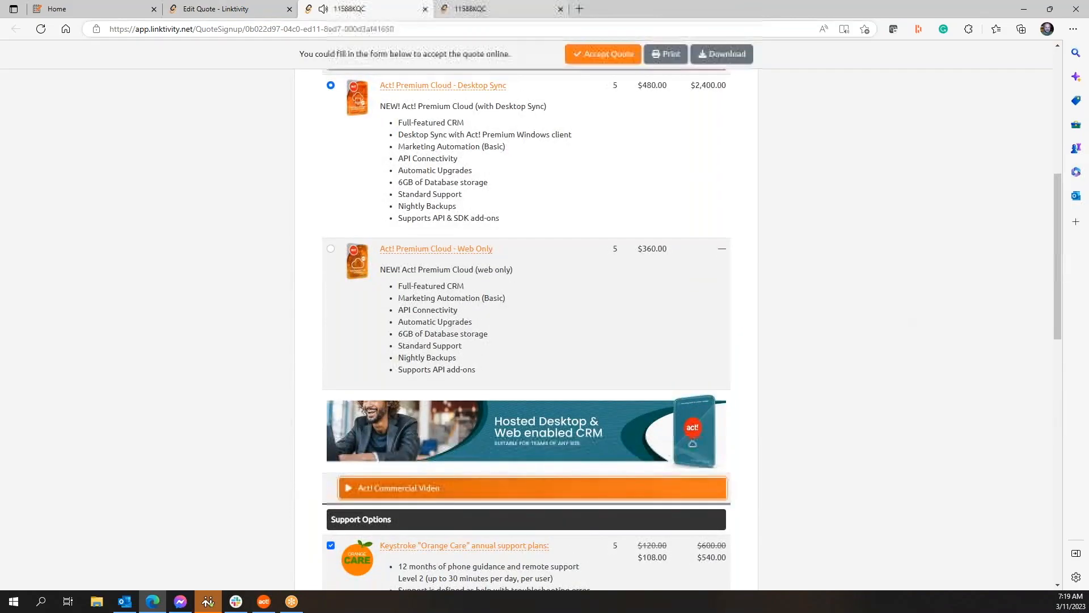
scroll(516, 284, down, 6)
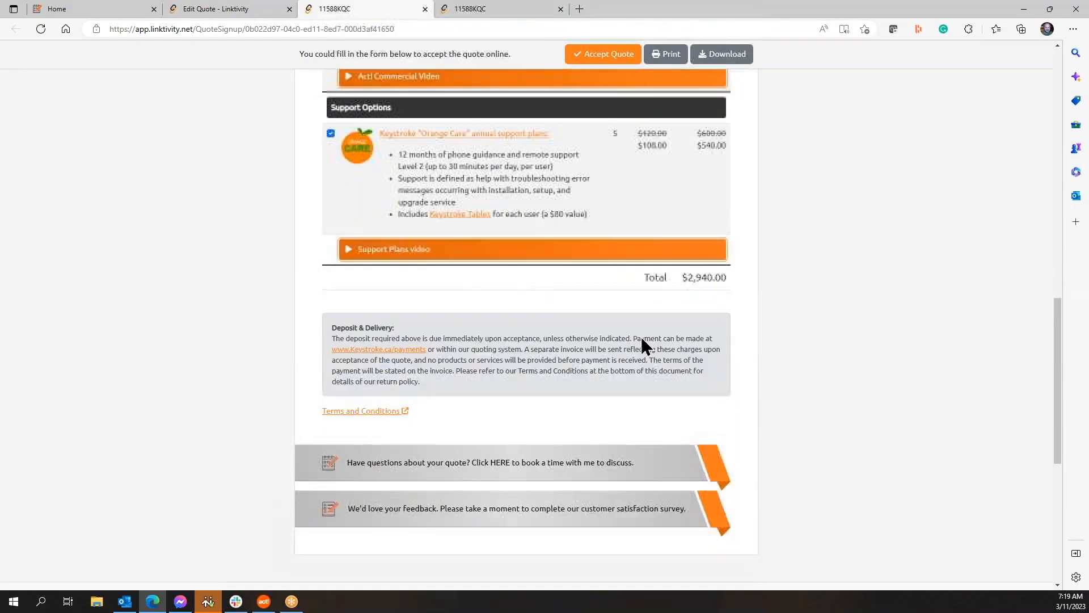
scroll(750, 354, up, 12)
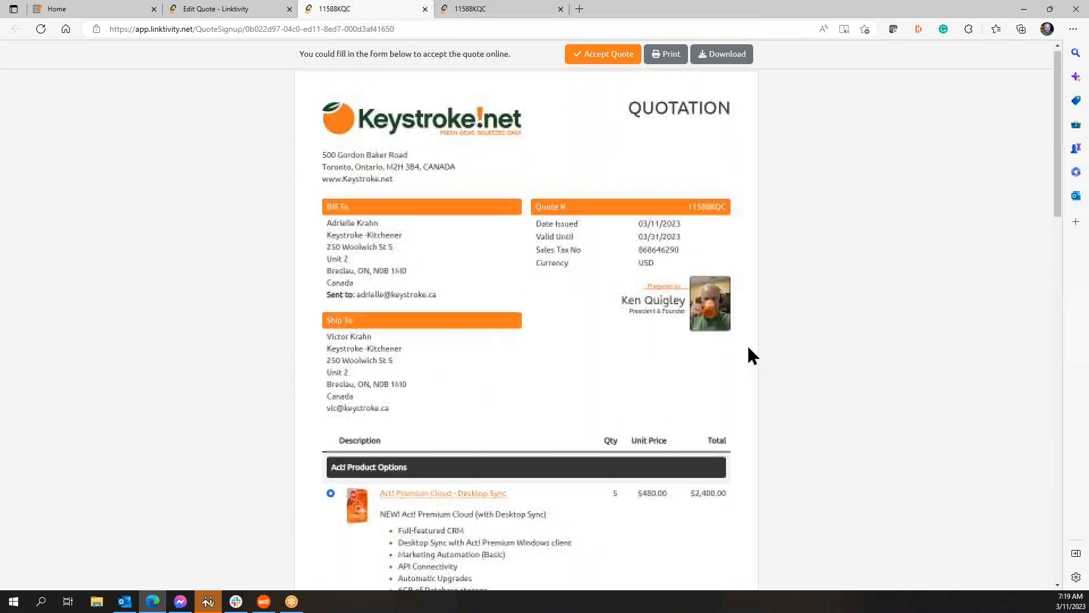
click(425, 9)
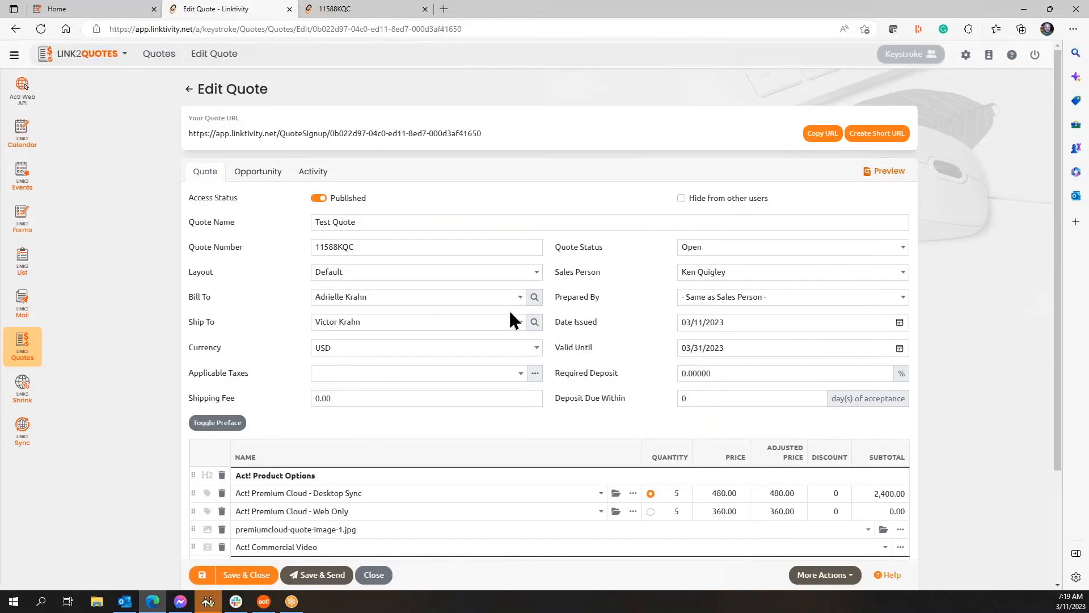
scroll(509, 312, down, 3)
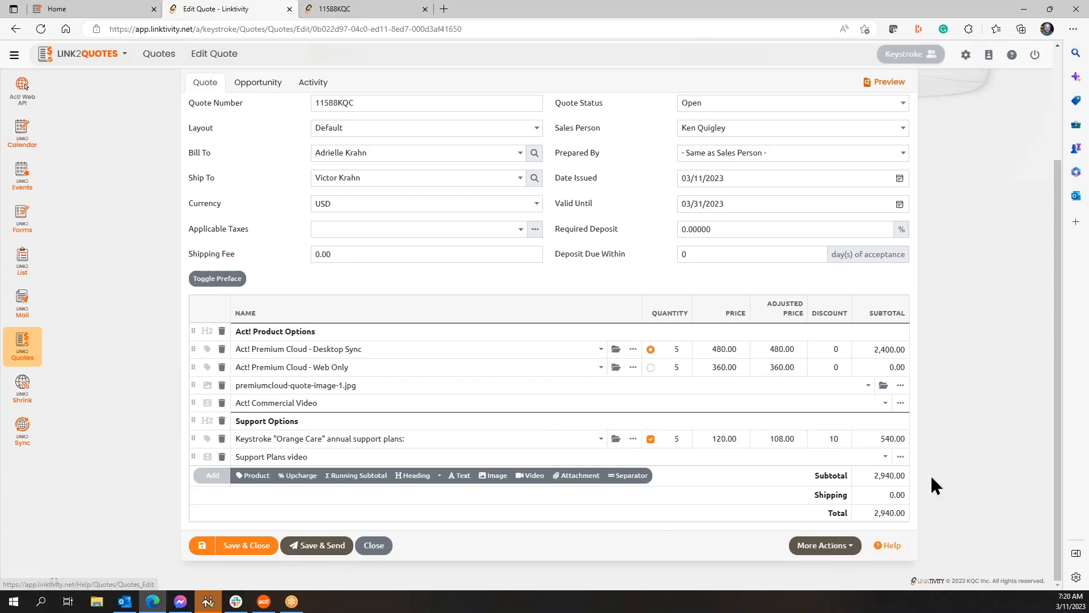
click(855, 546)
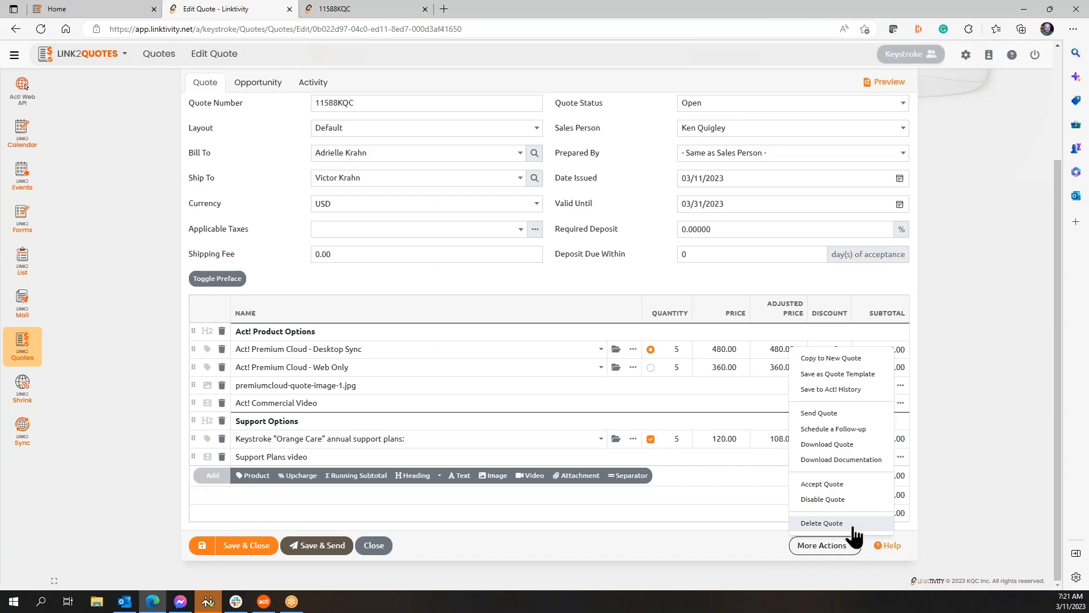
click(979, 480)
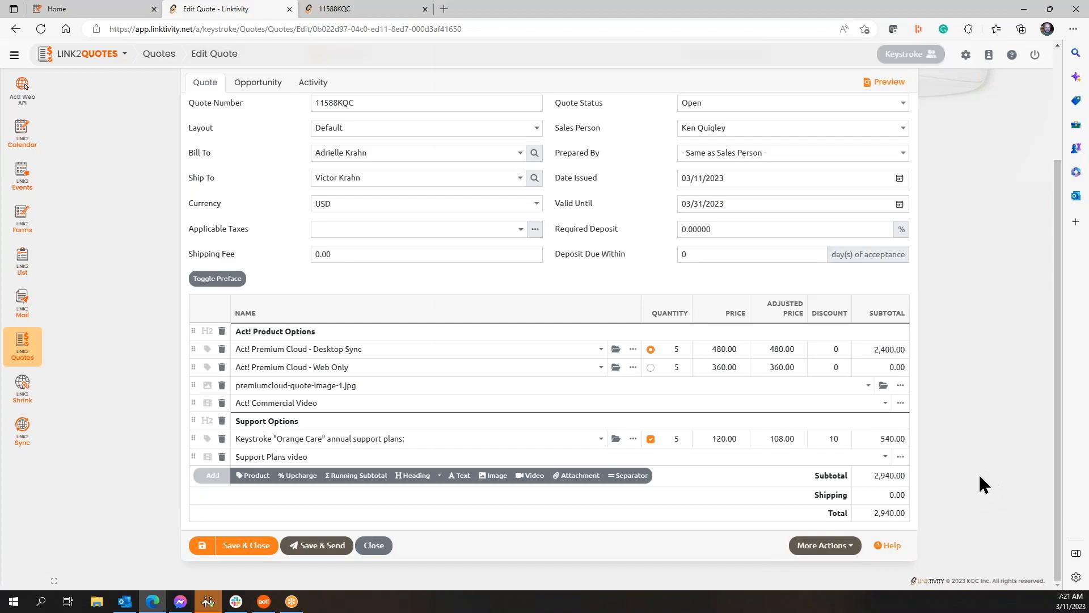
Step: Save the quote for sending and fill the email from the Act! Premium Quote template
click(328, 548)
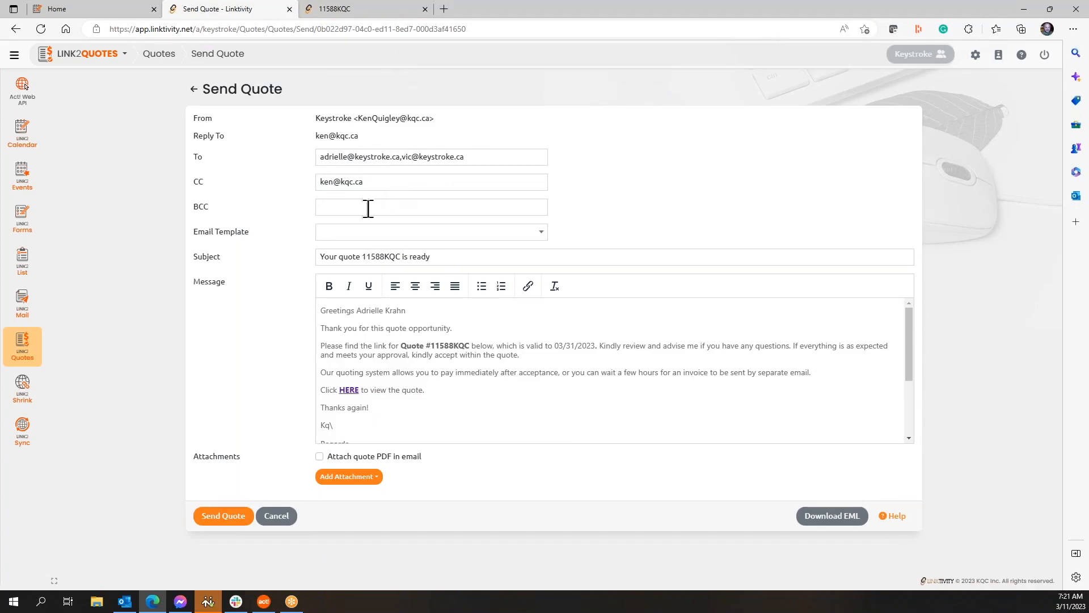
click(541, 231)
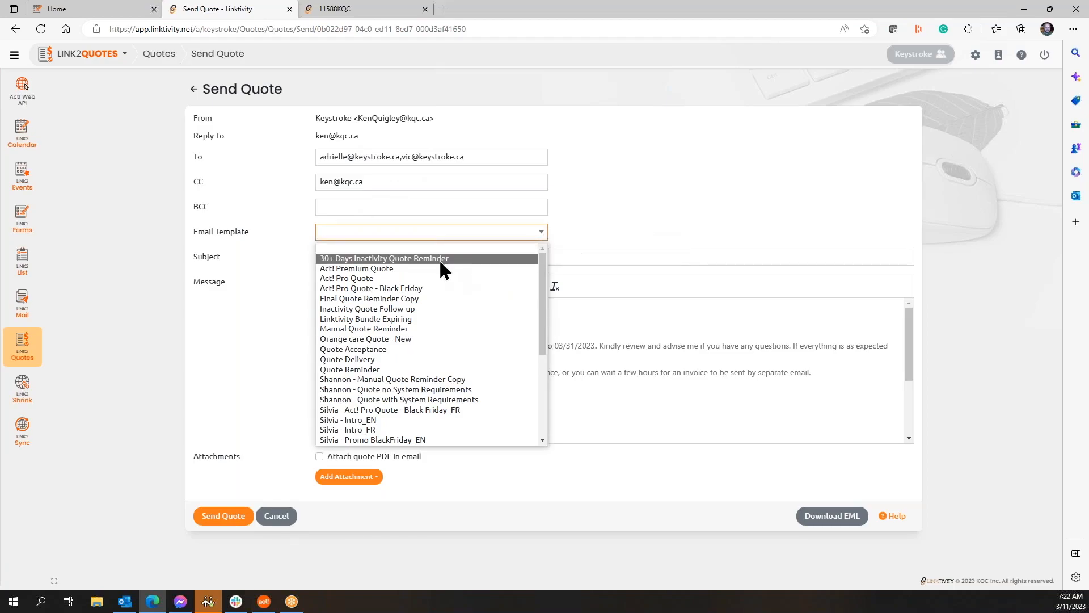
click(434, 275)
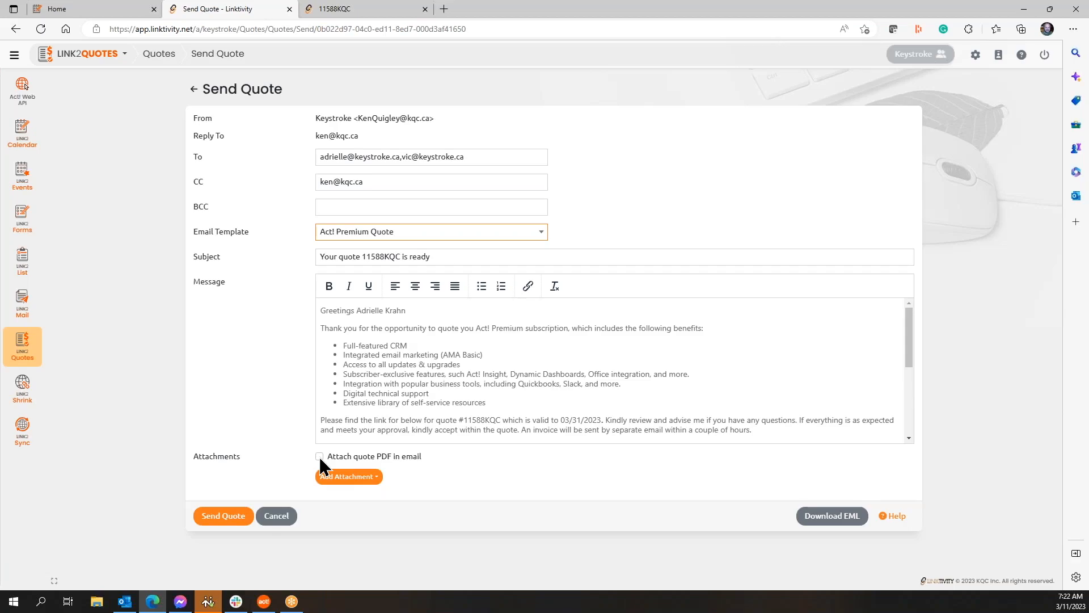
Step: Check the attachment options, then download the email as Quote 11588KQC.eml
click(347, 477)
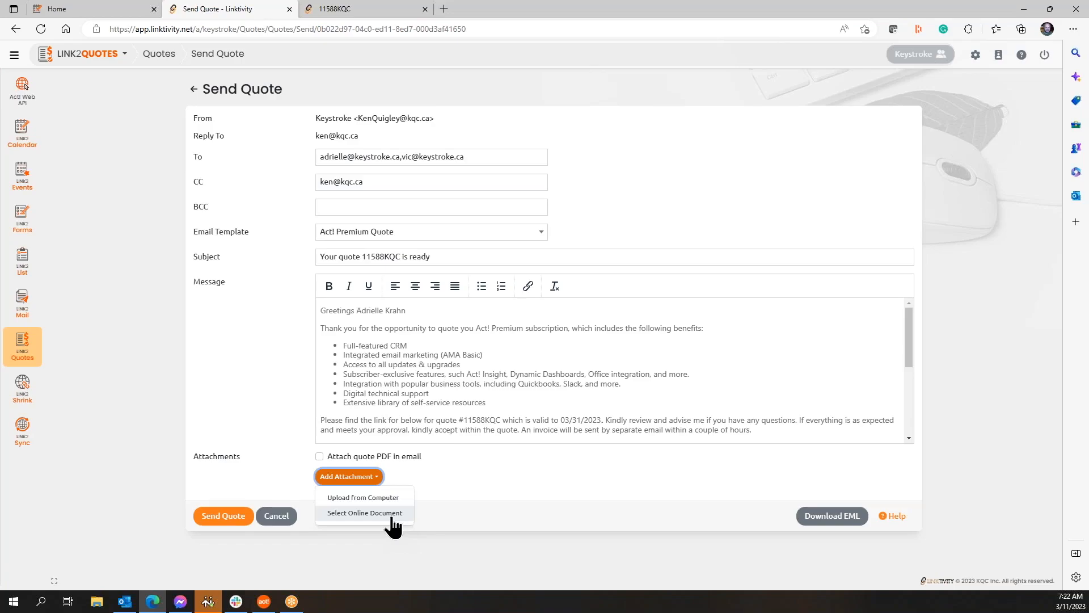
click(488, 467)
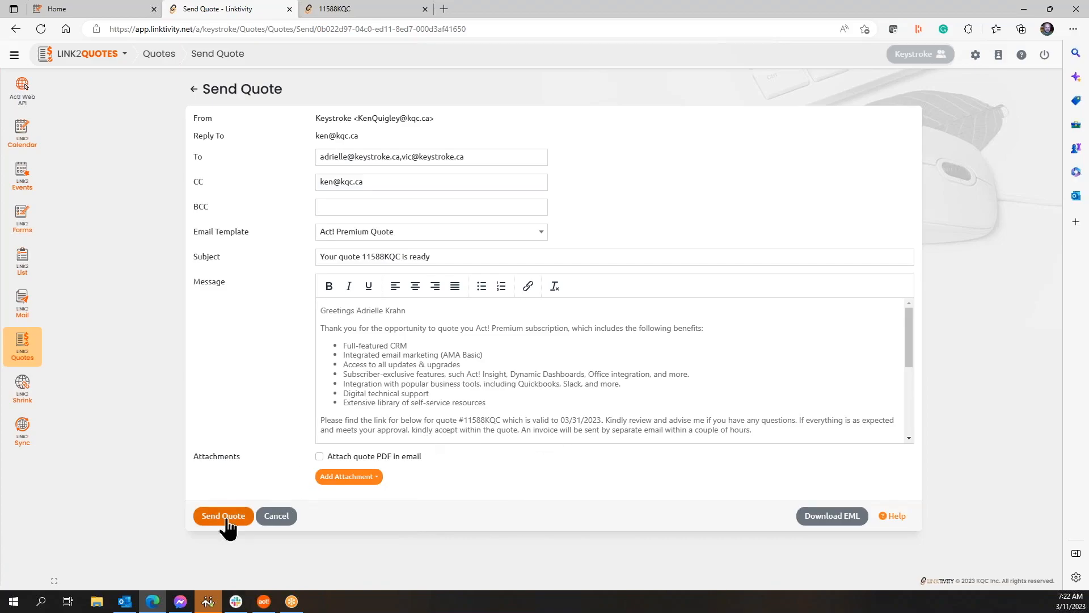
scroll(442, 379, down, 1)
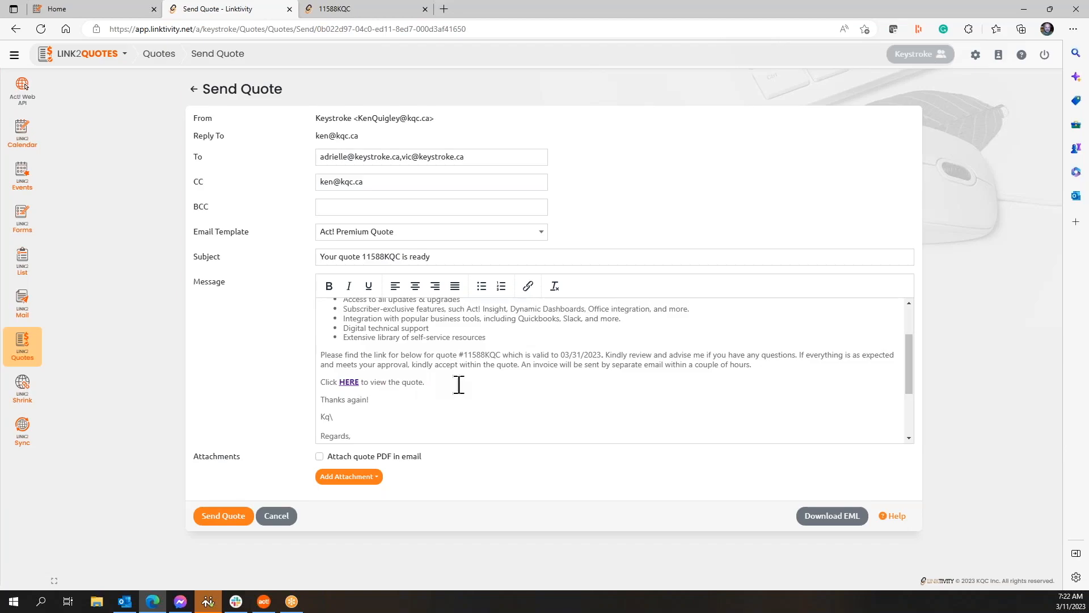
click(484, 392)
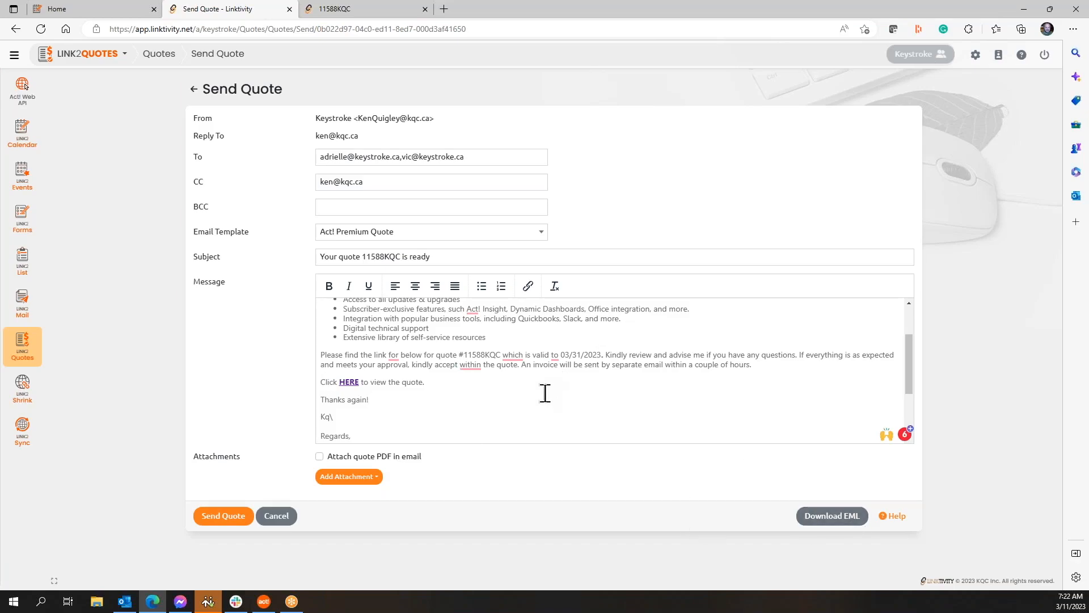
click(850, 518)
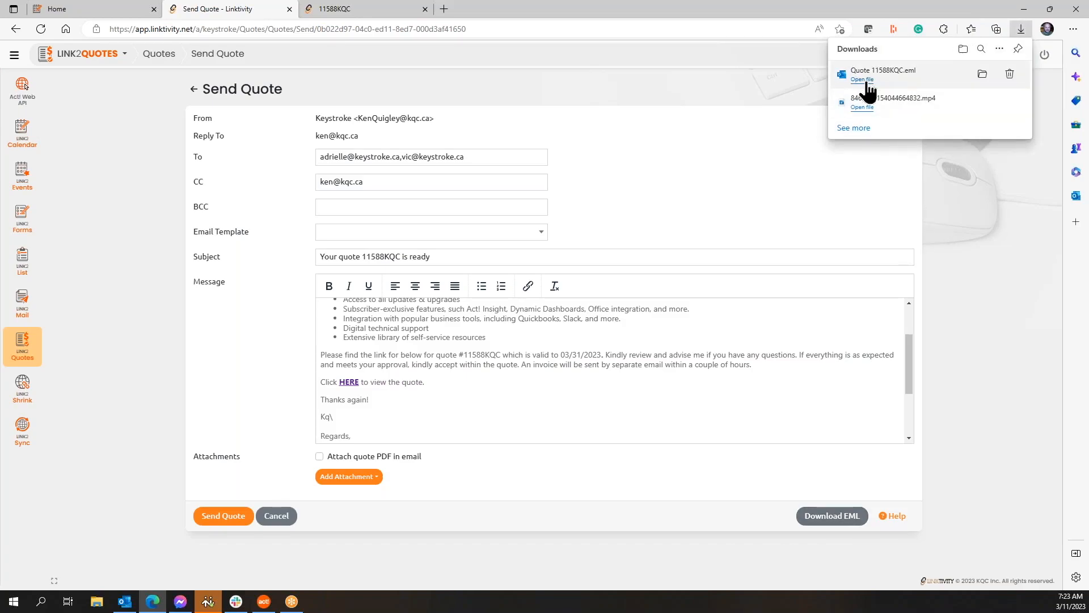
click(865, 82)
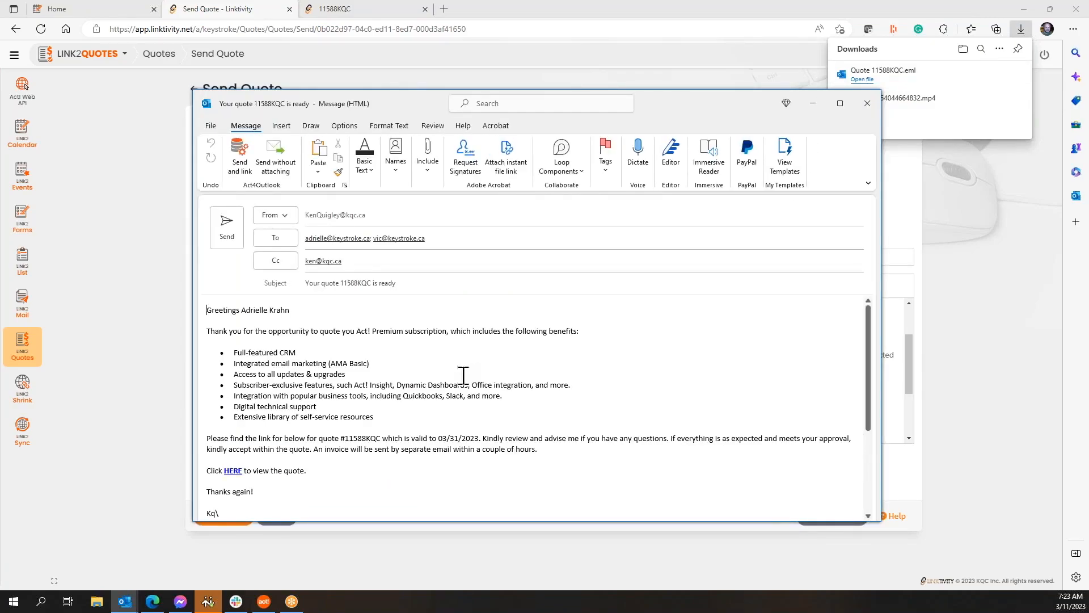
scroll(418, 394, down, 5)
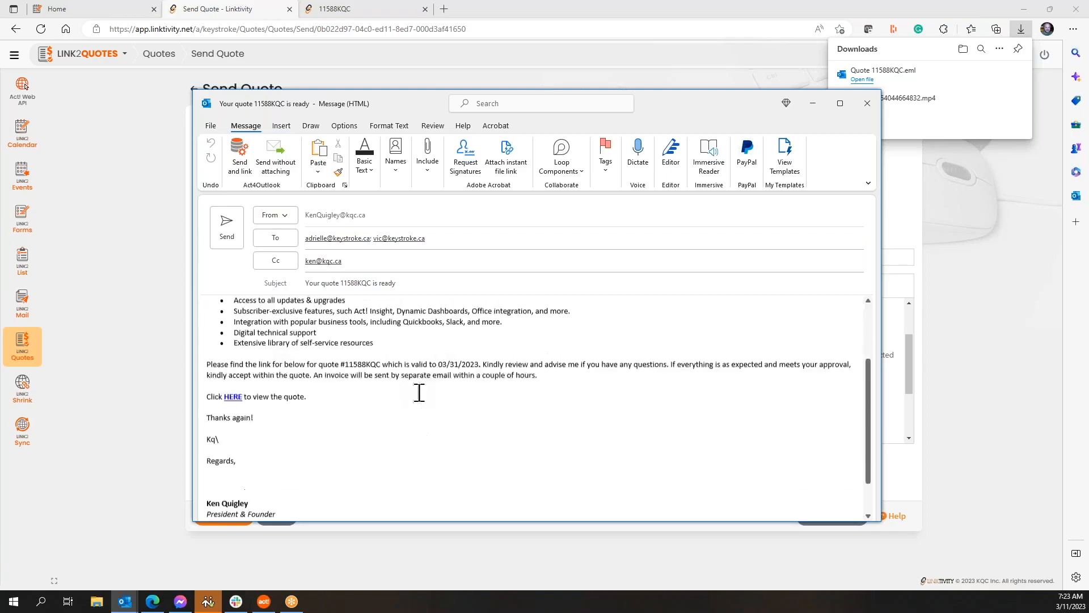
scroll(418, 396, up, 4)
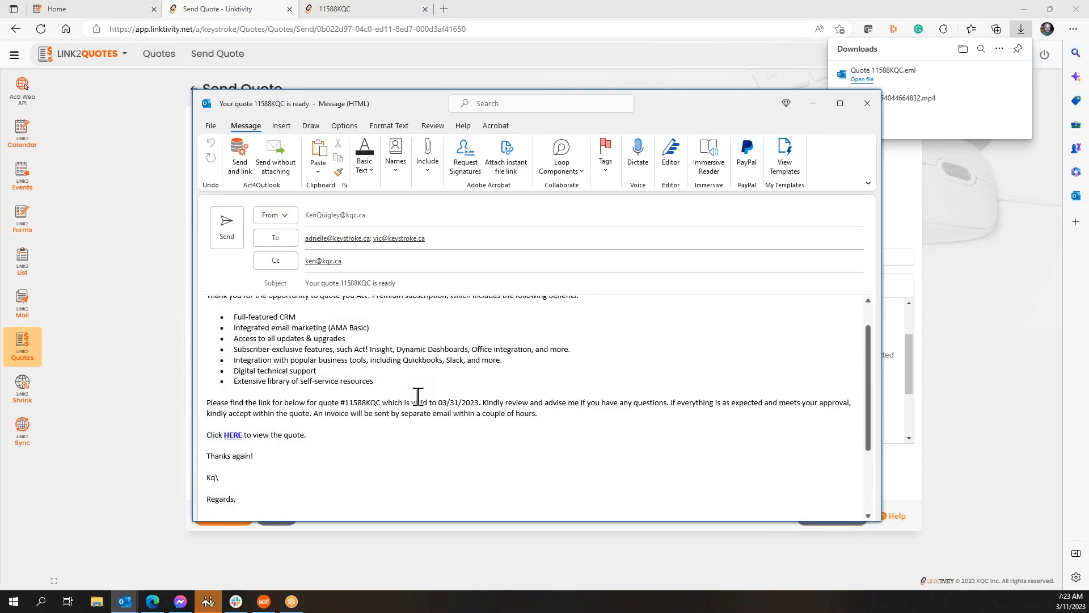
scroll(418, 395, up, 2)
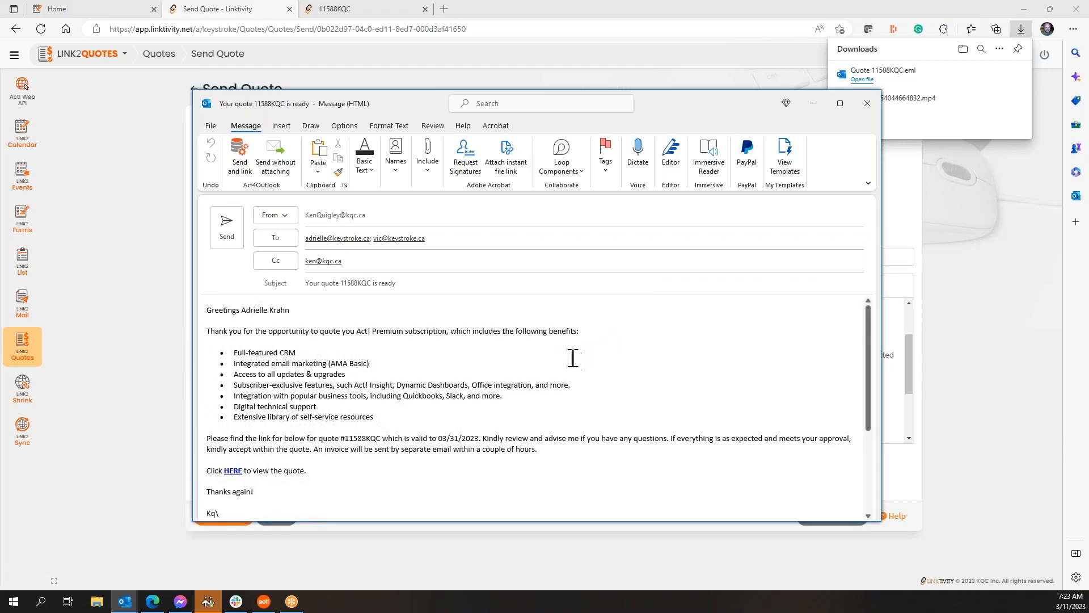
click(867, 103)
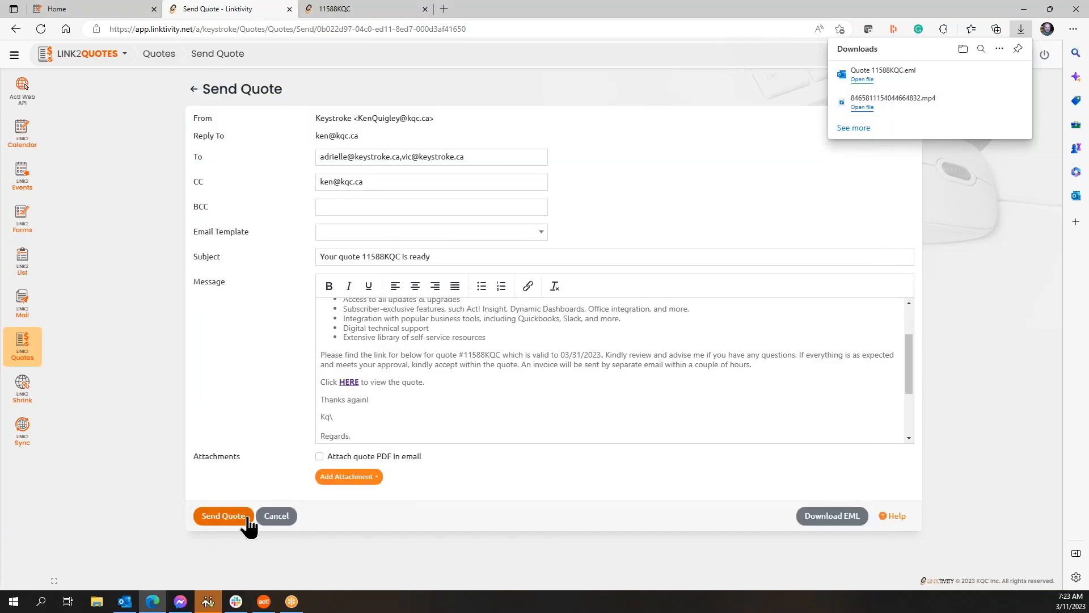